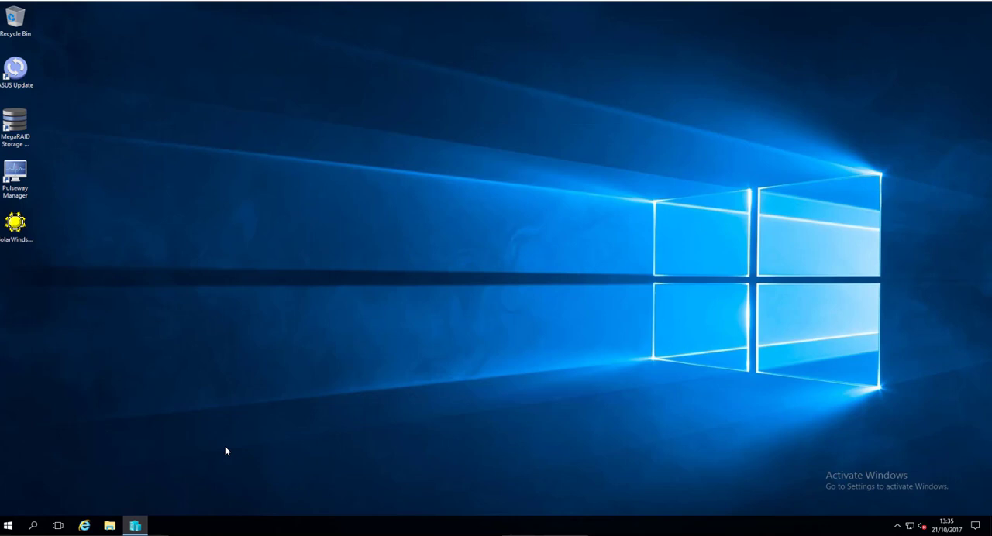
- Start creating a new virtual machine in Hyper-V Manager and name it 16-SQL17
left_click(135, 525)
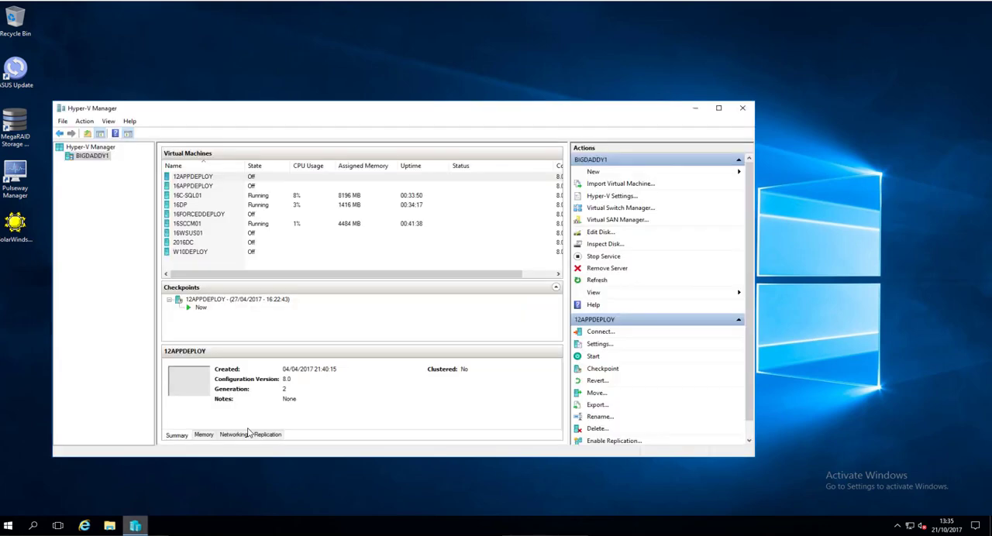
left_click(600, 174)
left_click(783, 172)
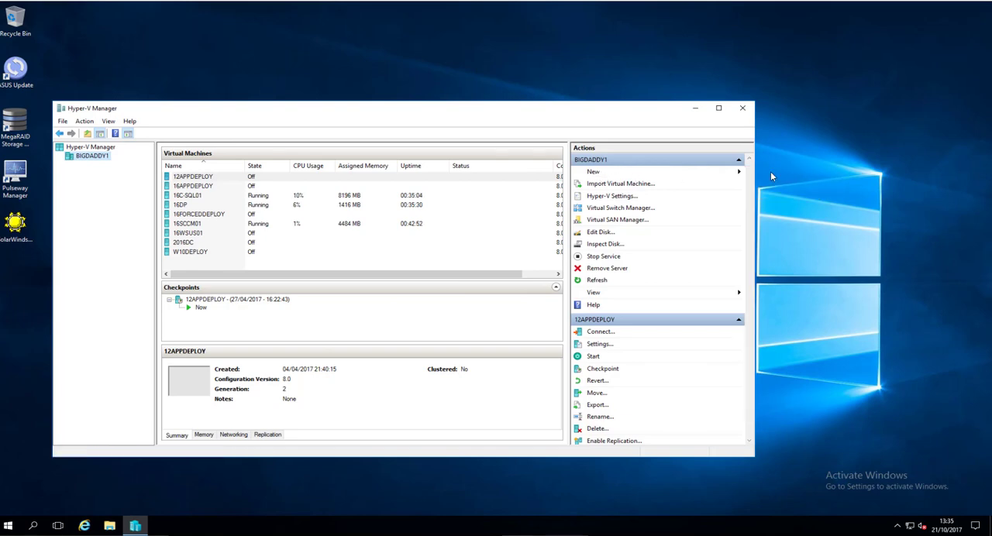
left_click(698, 113)
left_click(698, 113)
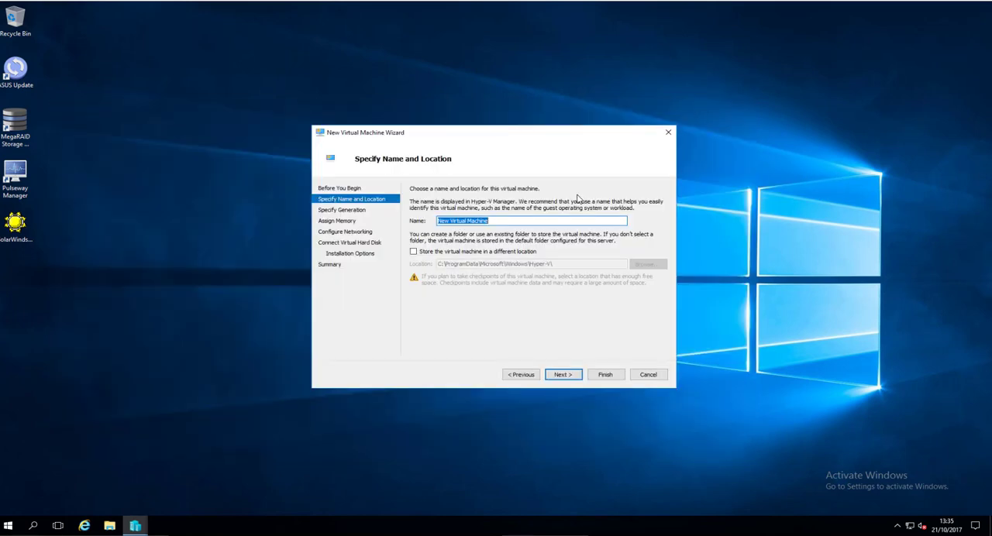
type("16-SQL17")
- Store the virtual machine in a different location, the VMs folder on the Production01 (D:) drive
left_click(484, 253)
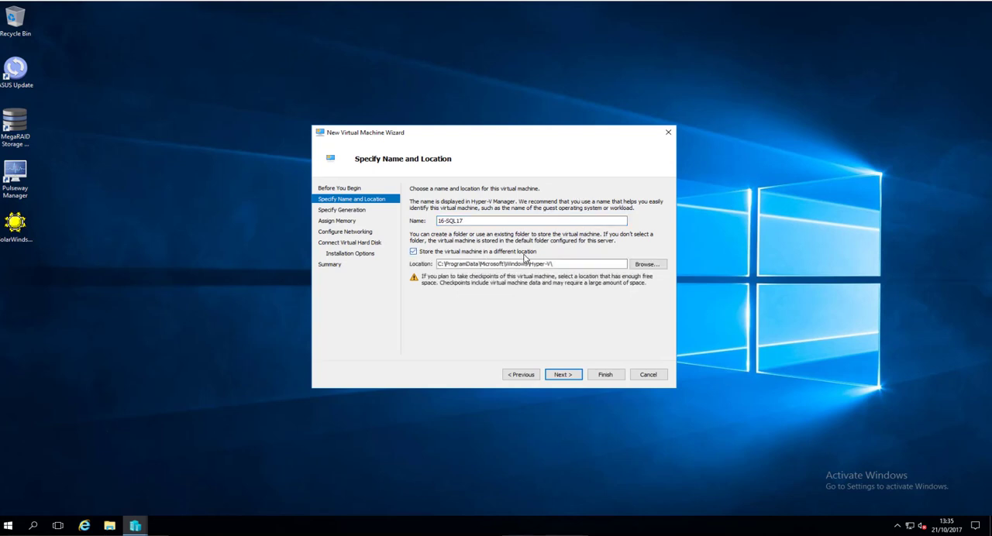
left_click(649, 265)
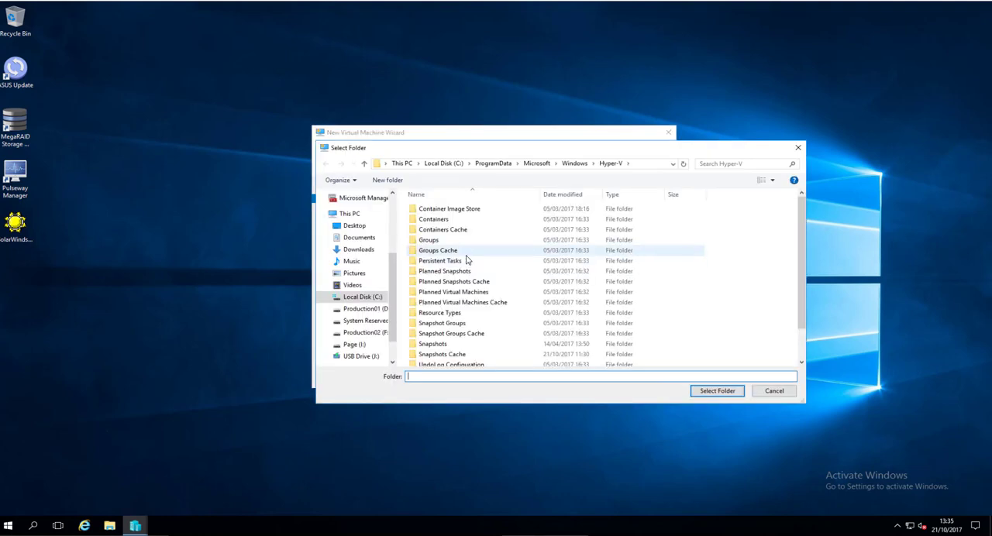
left_click(368, 312)
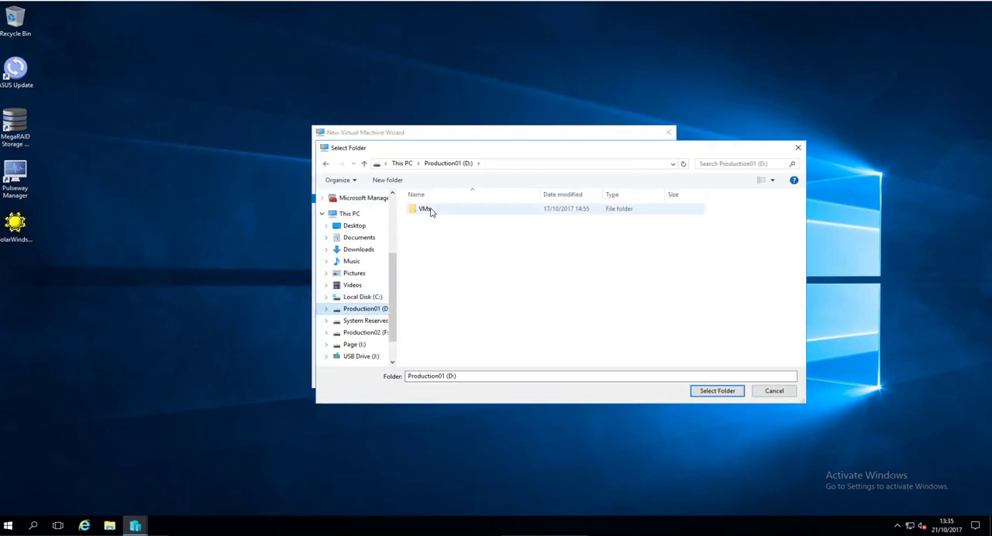
double_click(423, 209)
left_click(717, 392)
left_click(563, 374)
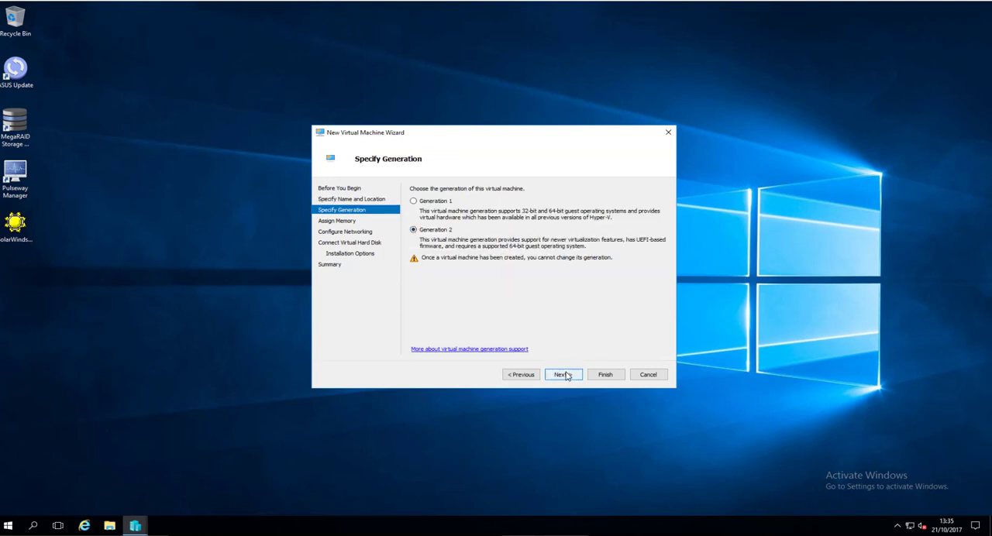
- Keep Generation 2 for the virtual machine and set its startup memory to 12384 MB
left_click(566, 376)
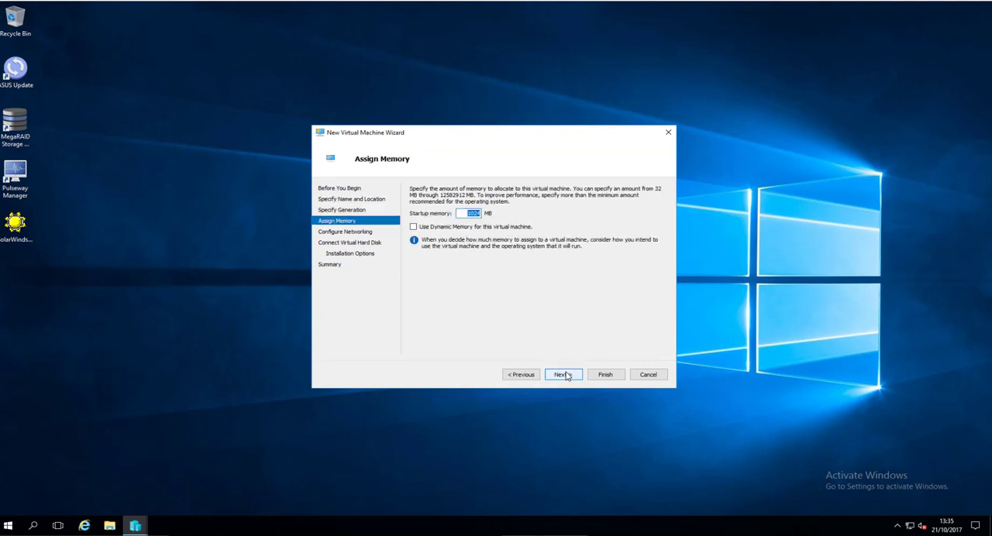
type("12384")
left_click(571, 375)
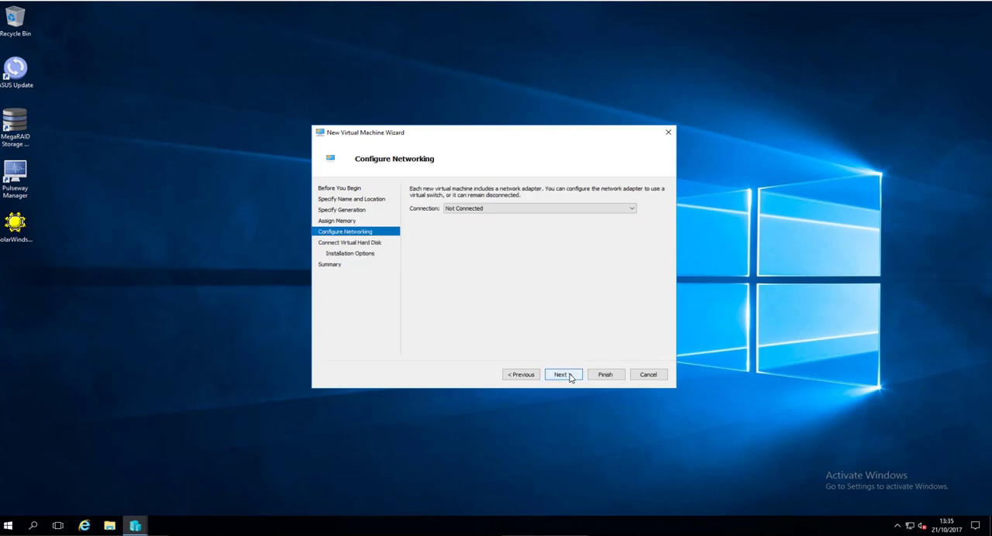
- Connect the network adapter to vSwitch and accept creating a new 127 GB virtual hard disk
left_click(513, 209)
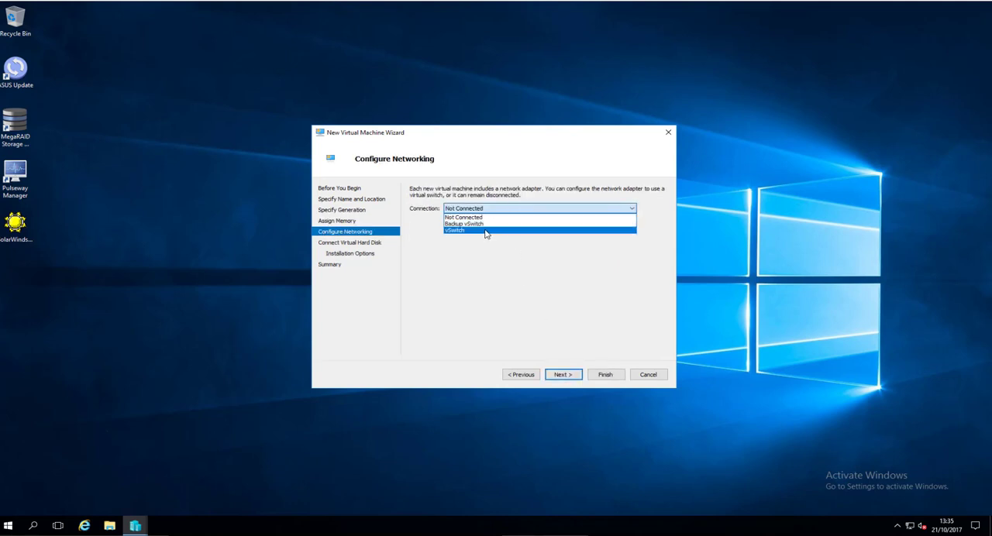
left_click(487, 230)
left_click(561, 377)
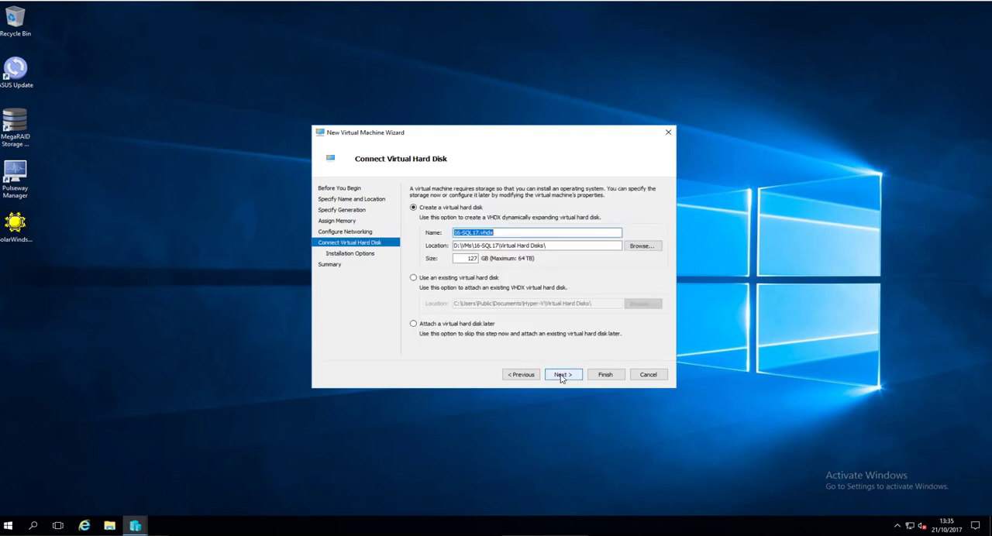
left_click_drag(467, 258, 538, 260)
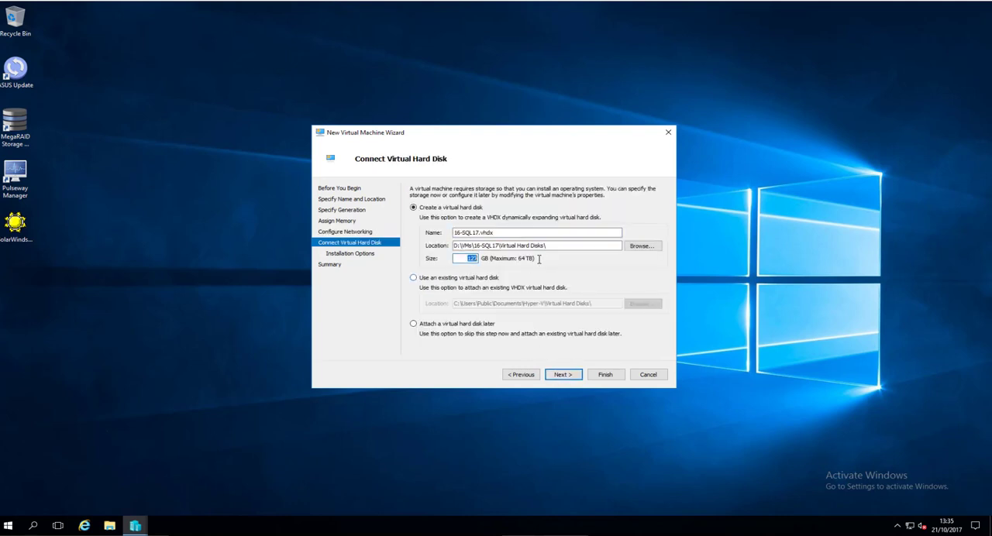
left_click(562, 377)
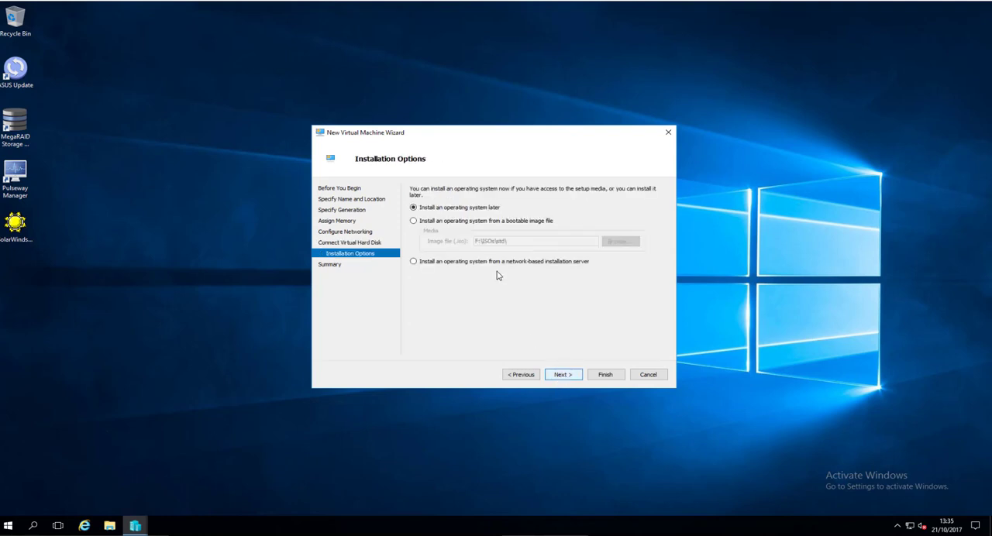
- Choose the SW_DVD9_Win_Svr_STD_Core ISO as the bootable installation image and finish creating the virtual machine
left_click(497, 222)
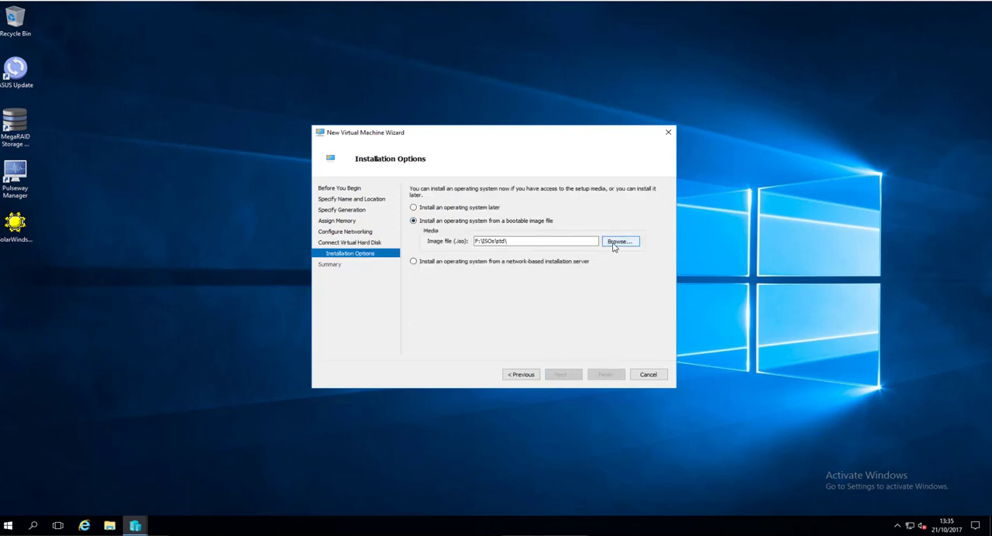
left_click(611, 243)
double_click(530, 212)
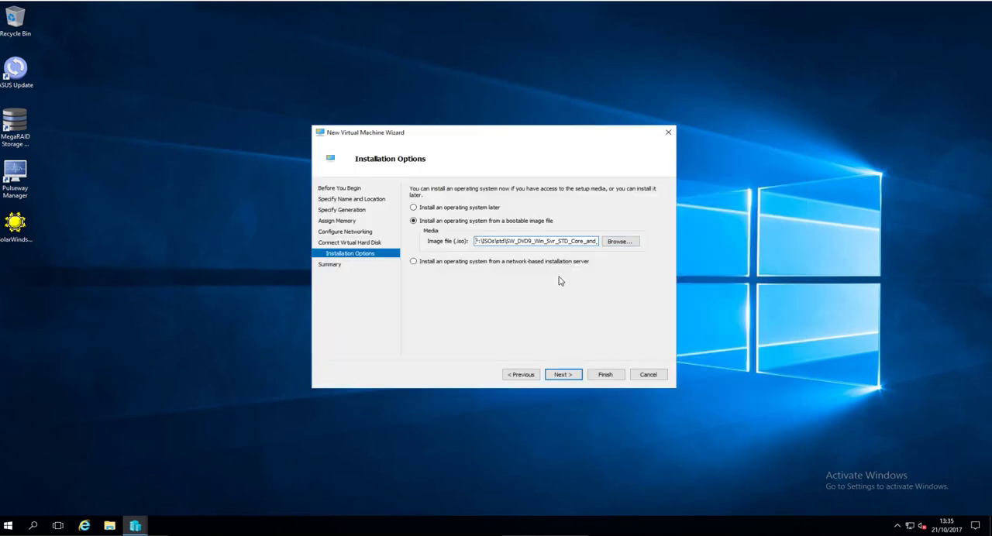
left_click(563, 376)
left_click(606, 378)
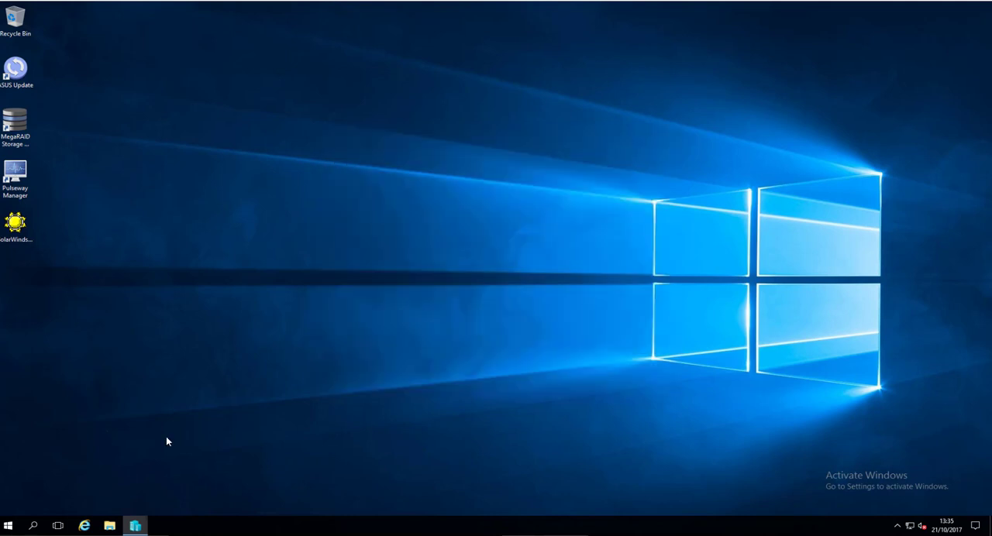
- Set the number of virtual processors for 16-SQL17 to 4 and save its settings
left_click(135, 527)
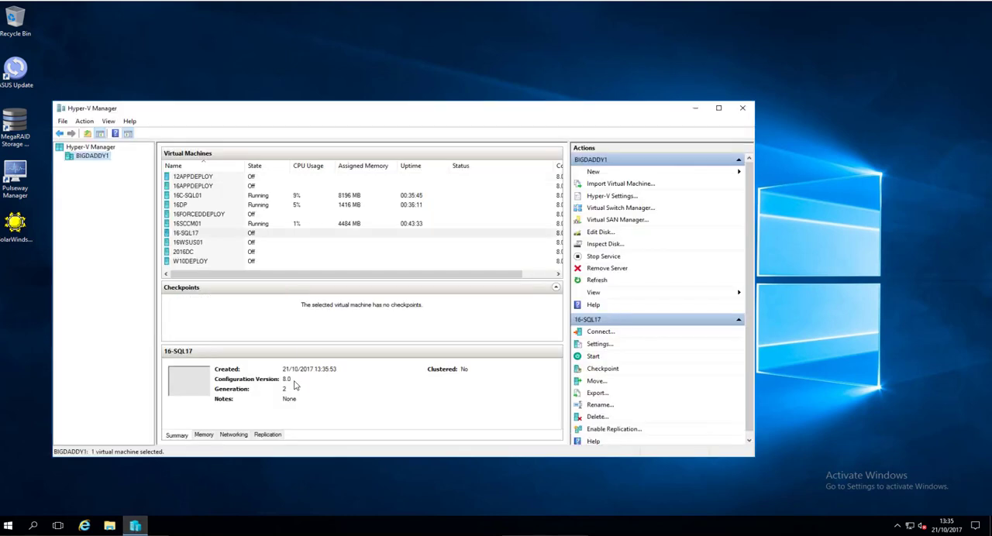
left_click(221, 234)
right_click(217, 237)
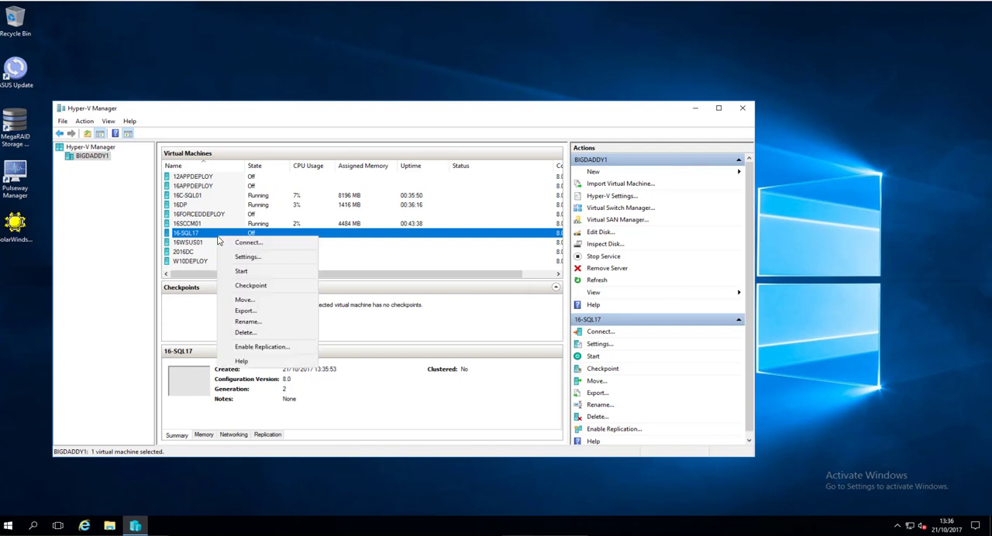
left_click(246, 258)
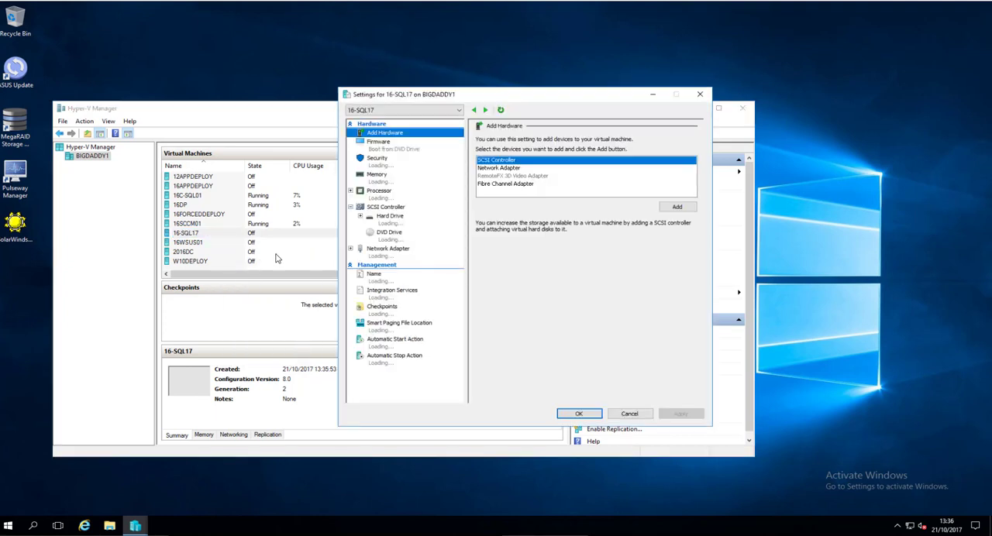
left_click(379, 196)
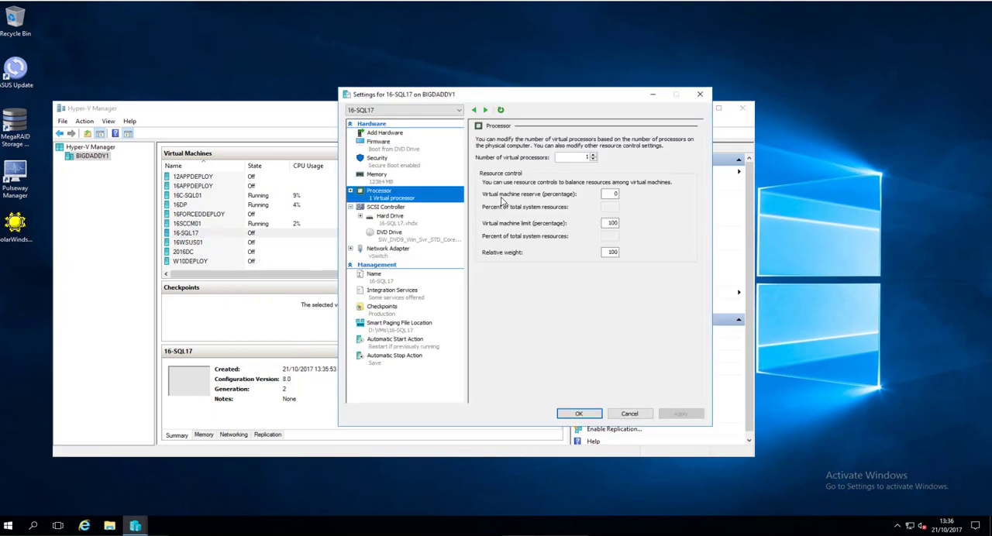
left_click(593, 156)
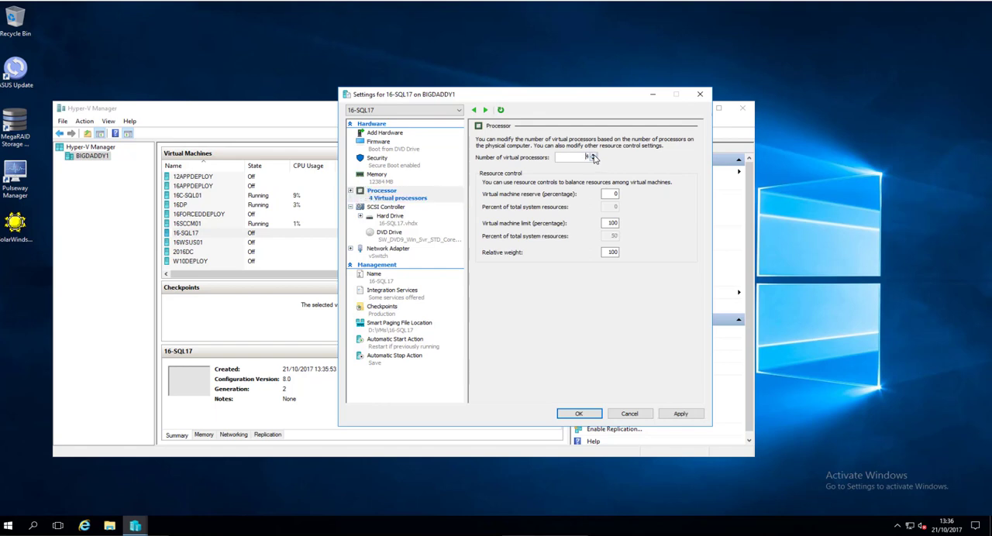
left_click(674, 413)
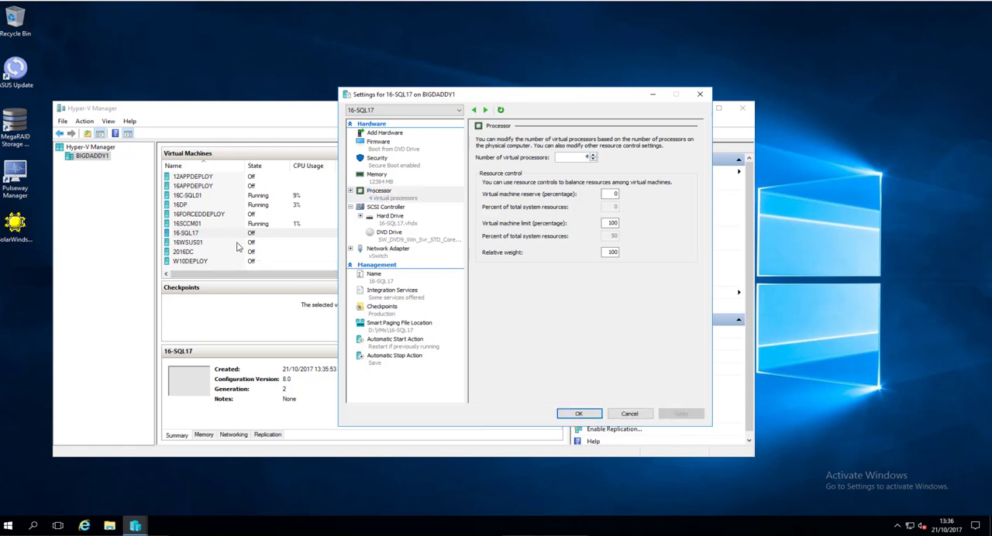
left_click(561, 416)
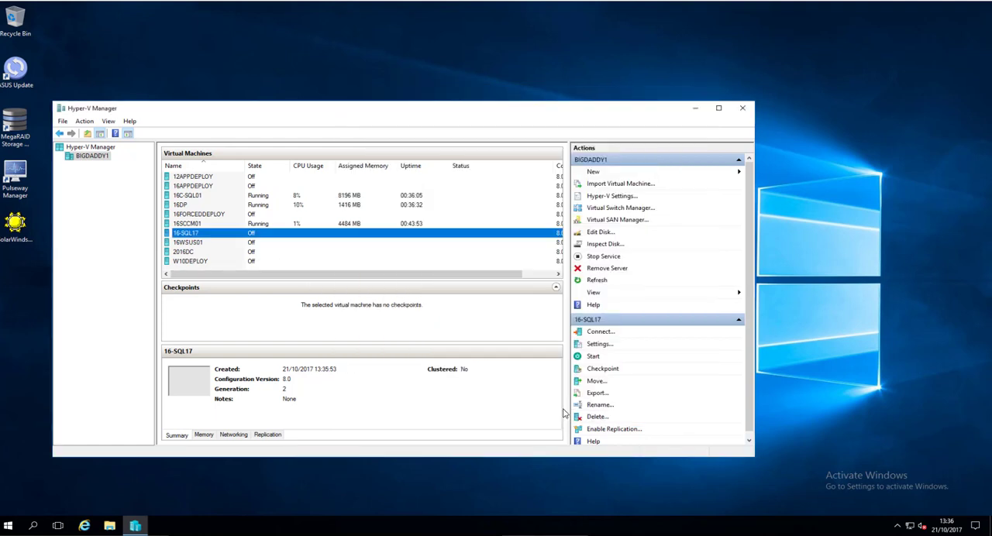
- Connect to the 16-SQL17 virtual machine, start it and boot it from the installation DVD
right_click(222, 237)
left_click(254, 259)
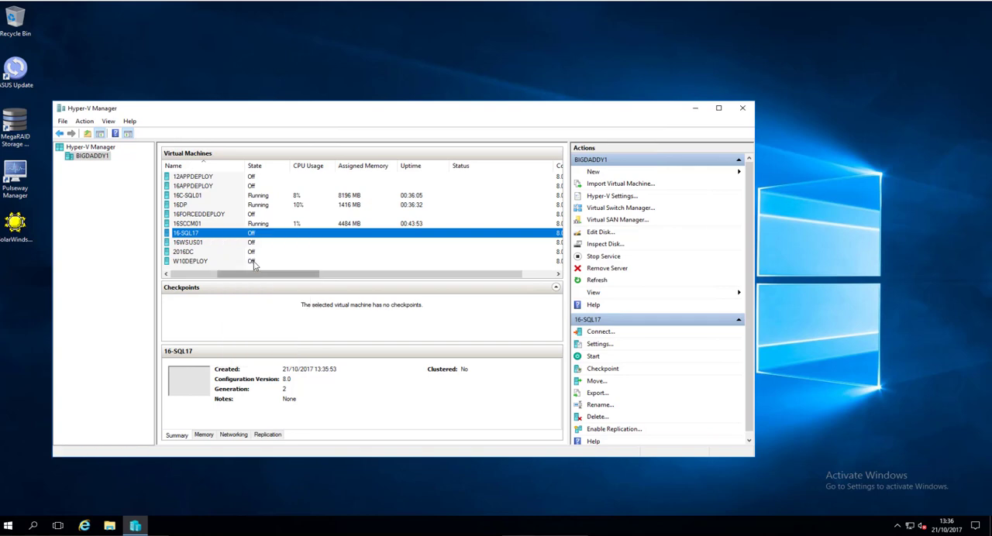
right_click(234, 234)
left_click(250, 244)
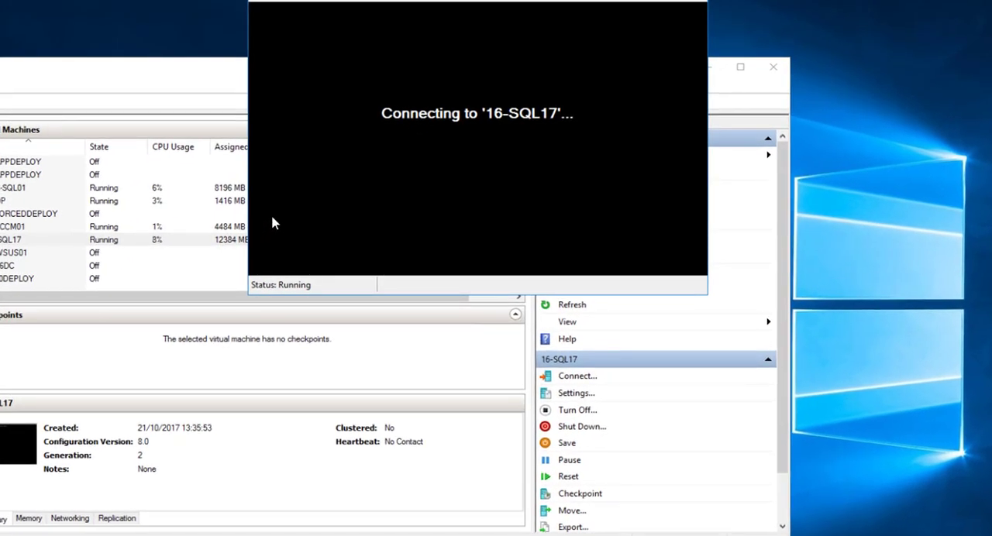
key("Return")
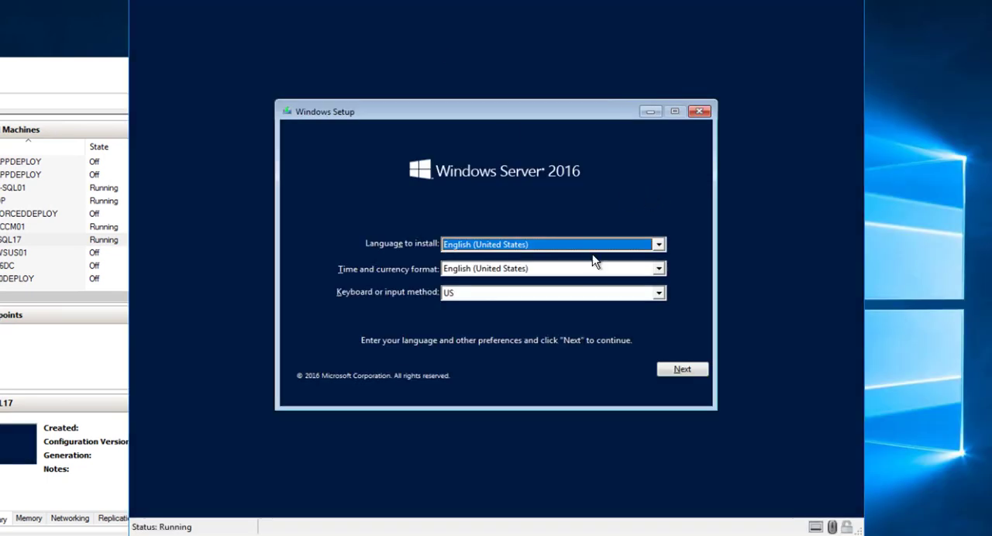
- Set the time and currency format to English (United Kingdom) and start the Windows Server 2016 installation
left_click(607, 269)
left_click(659, 281)
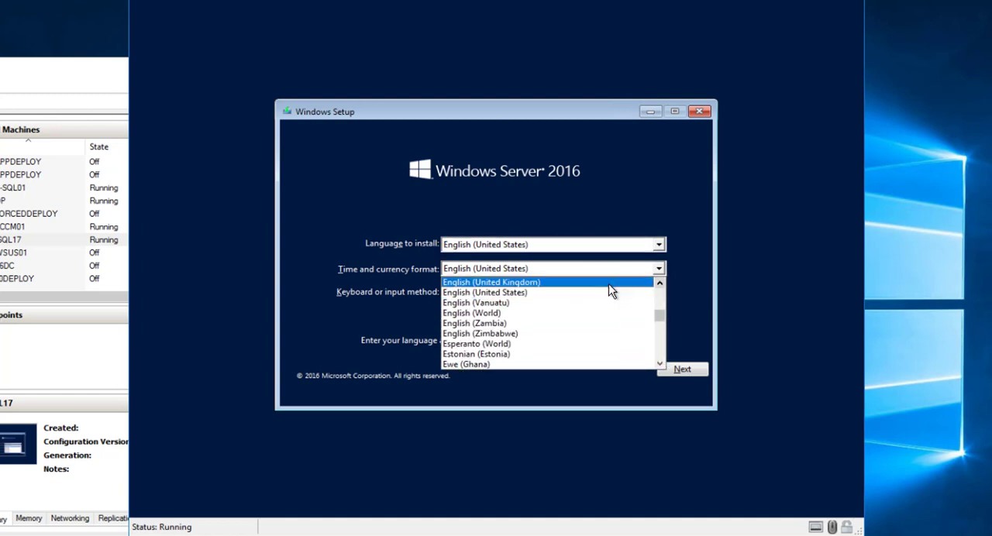
left_click(609, 283)
left_click(688, 373)
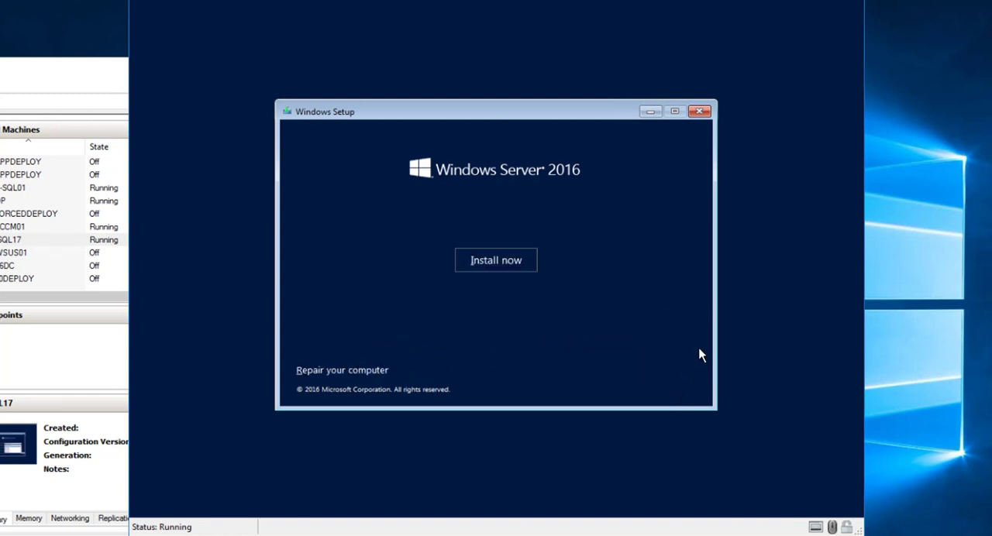
left_click(534, 262)
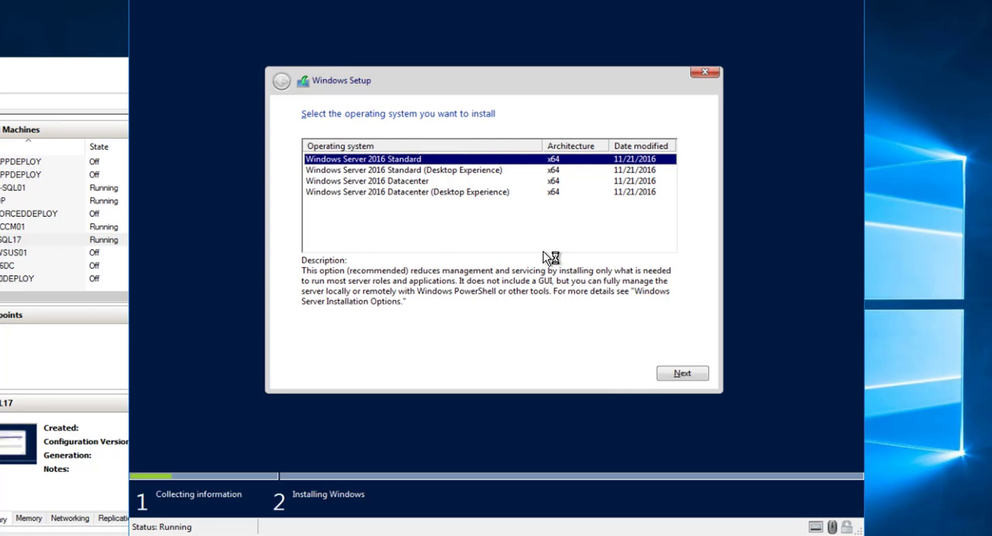
- Select Windows Server 2016 Standard (Desktop Experience) as the operating system and accept the license terms
left_click(470, 172)
left_click(684, 376)
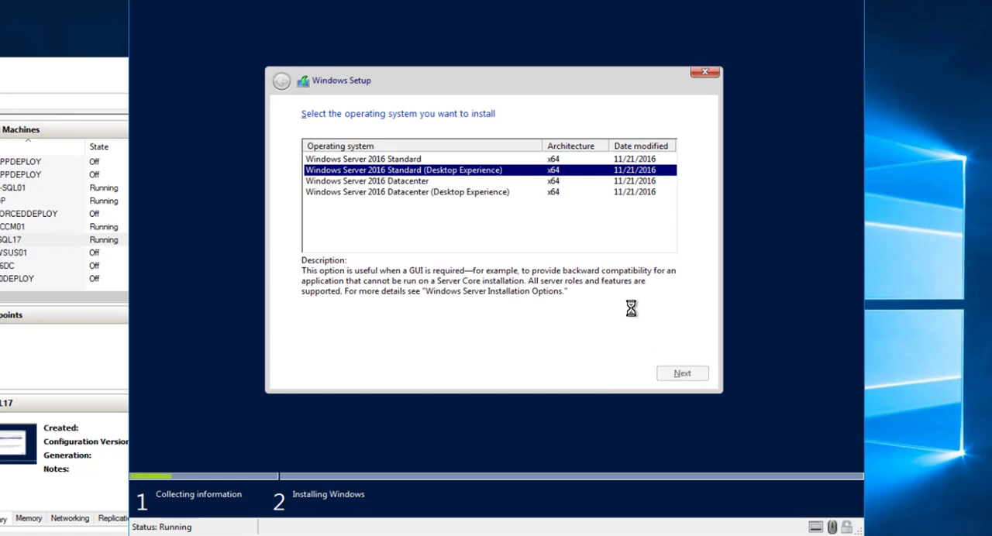
left_click(380, 343)
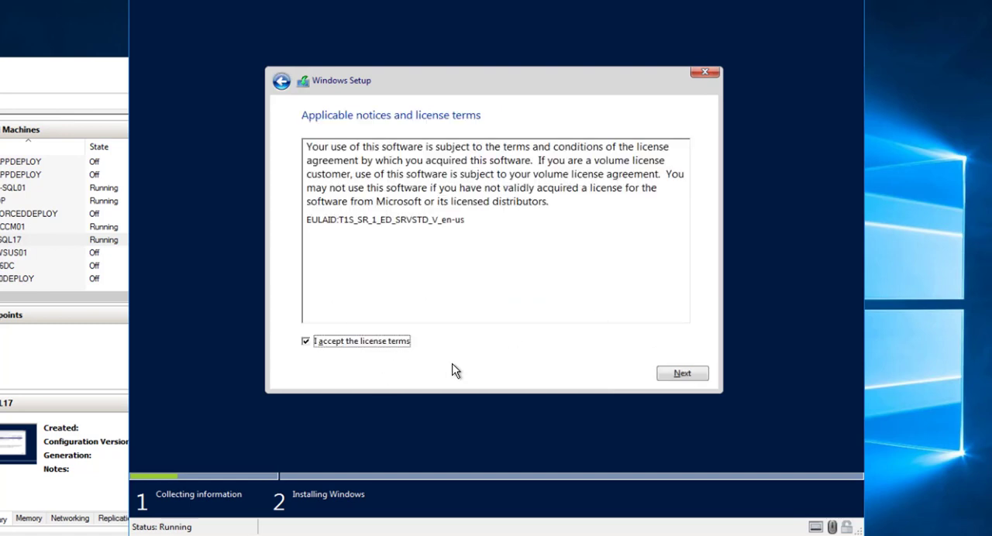
left_click(679, 377)
- Choose a custom installation and install Windows on the unallocated space of Drive 0
left_click(465, 247)
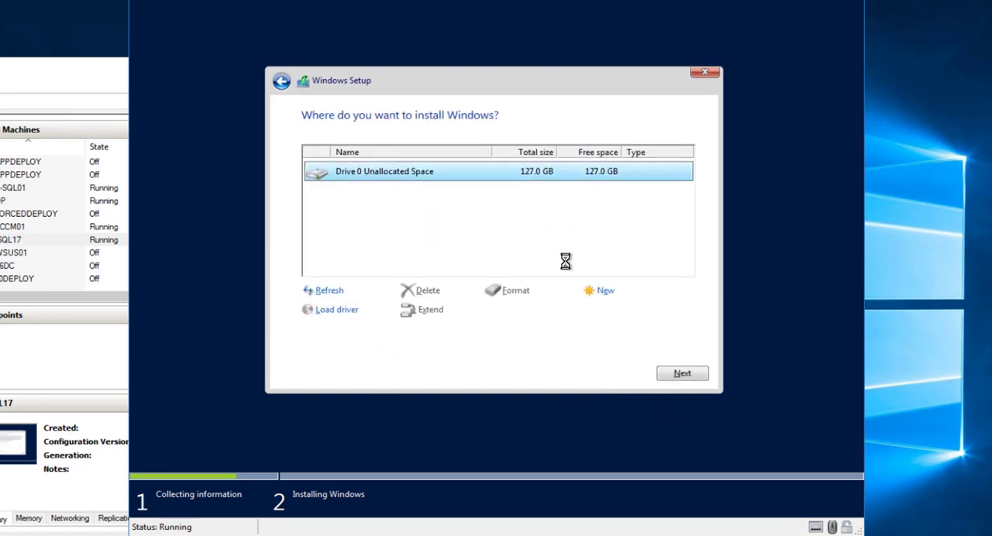
left_click(677, 379)
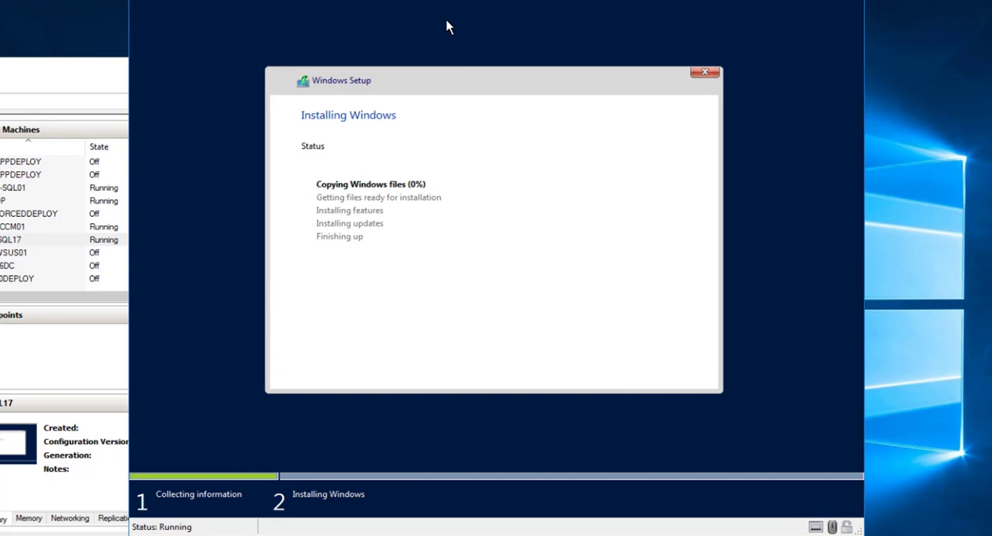
- Open the settings of the 16-SQL17 virtual machine and add a hard drive to its SCSI controller
left_click_drag(447, 0, 511, 0)
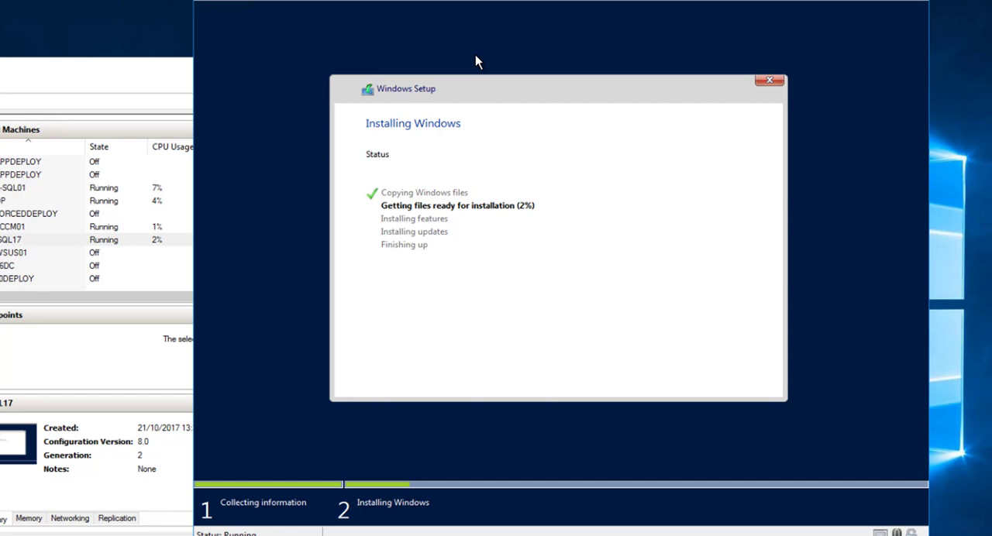
left_click(206, 0)
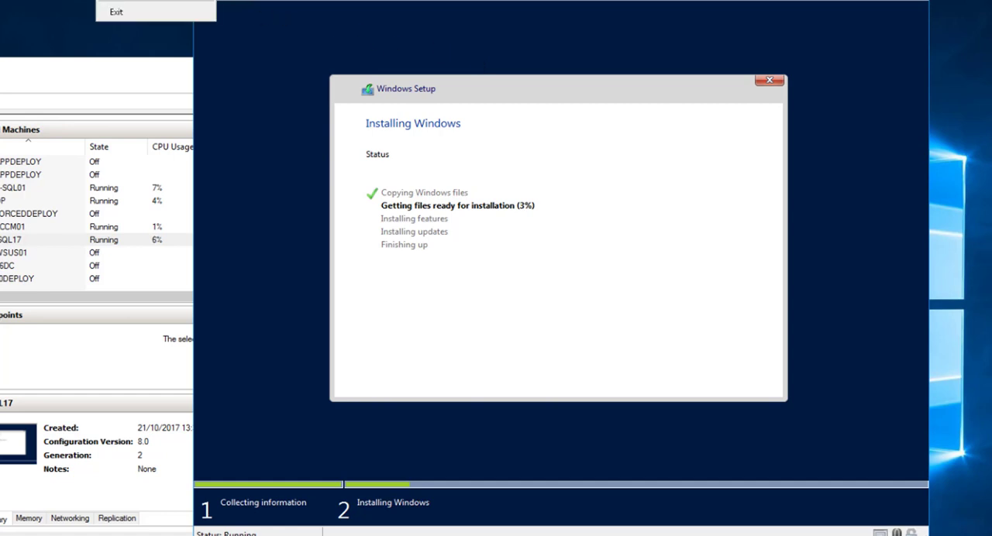
left_click(147, 0)
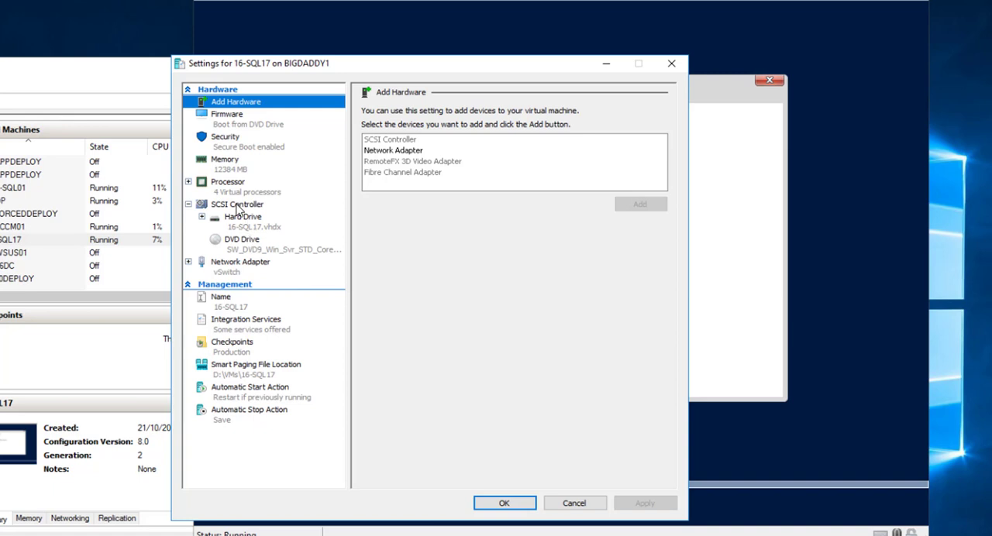
left_click(237, 205)
left_click(384, 149)
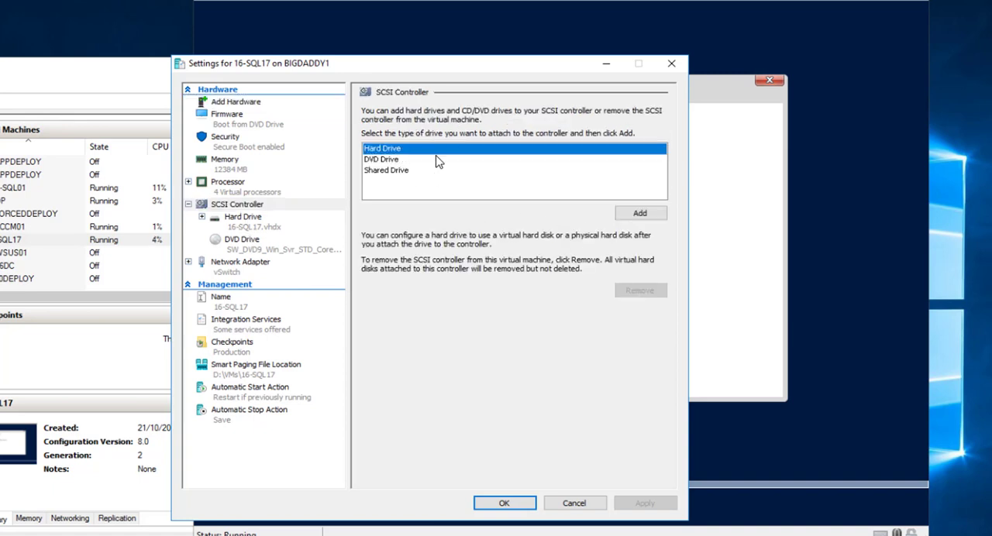
left_click(640, 214)
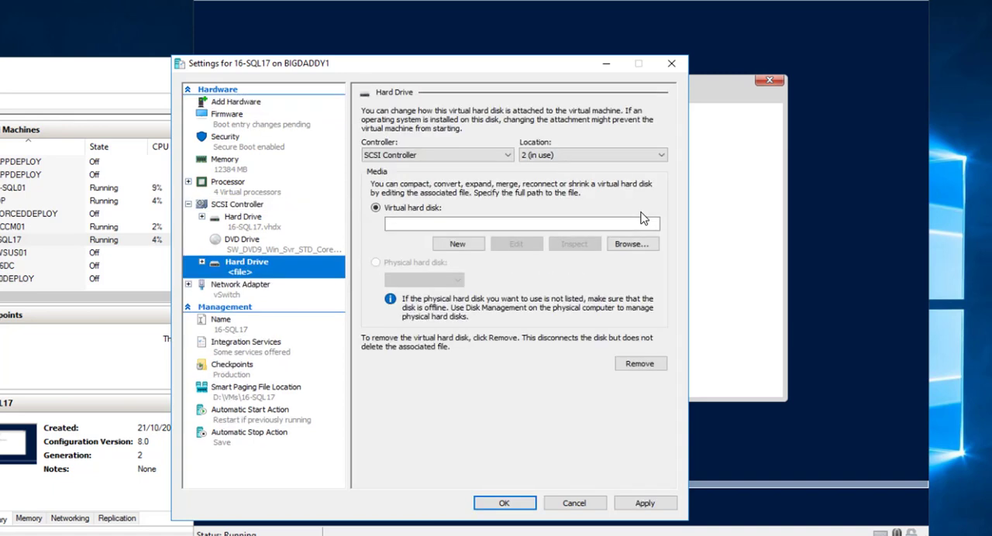
- Start a new virtual hard disk for the added drive and name it SQL17_DATA.vhdx
left_click(457, 243)
left_click(501, 453)
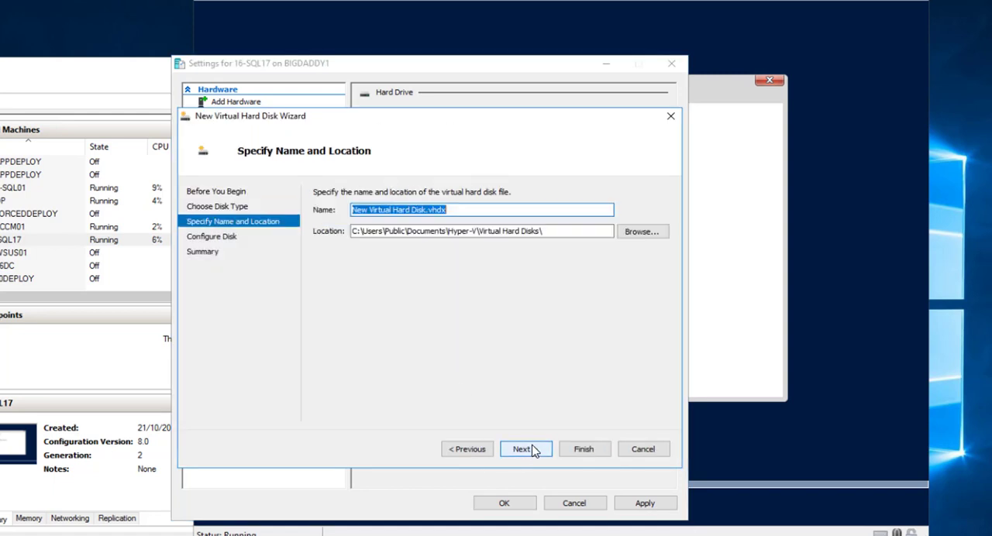
left_click(430, 210)
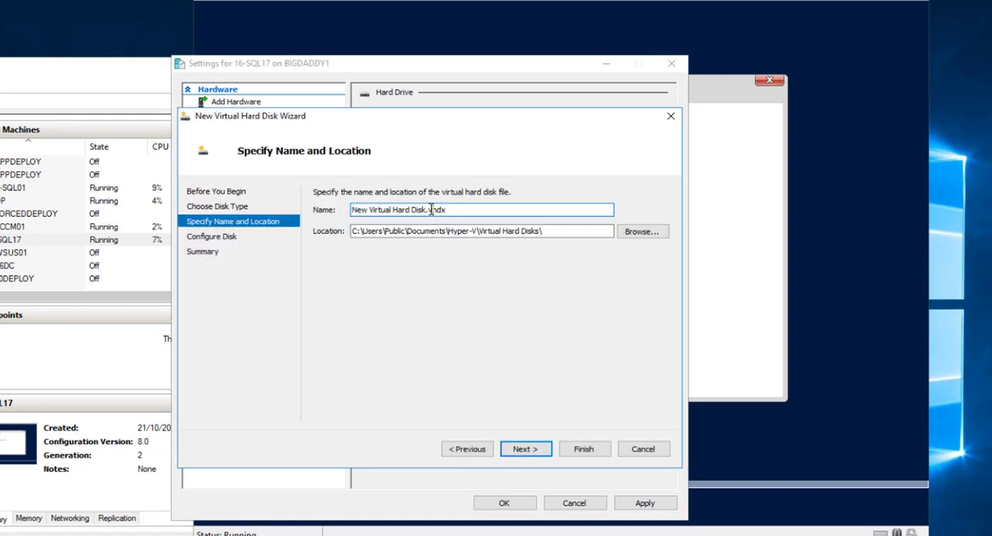
left_click_drag(424, 211, 241, 227)
key("BackSpace")
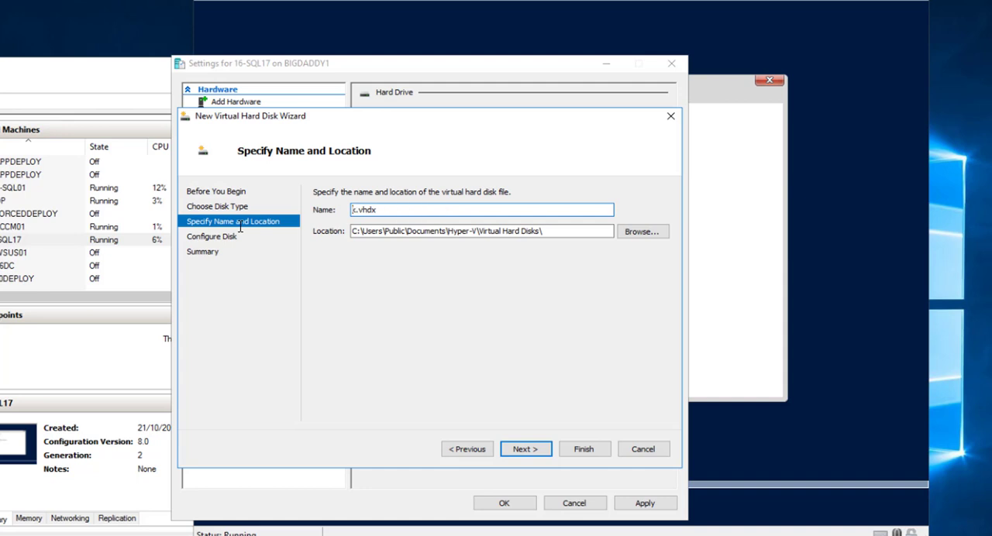
type("DATA")
key("Home")
type("SQL17_")
key("shift+Home")
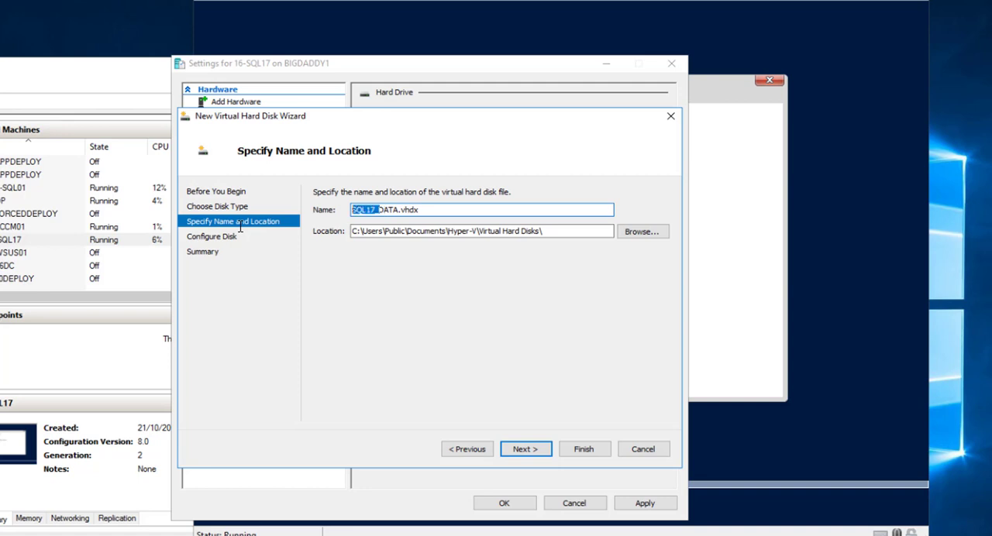
- Create a folder named 16-SQL17 in VMs on Production02 (F:) and select it as the data disk's location
left_click(641, 232)
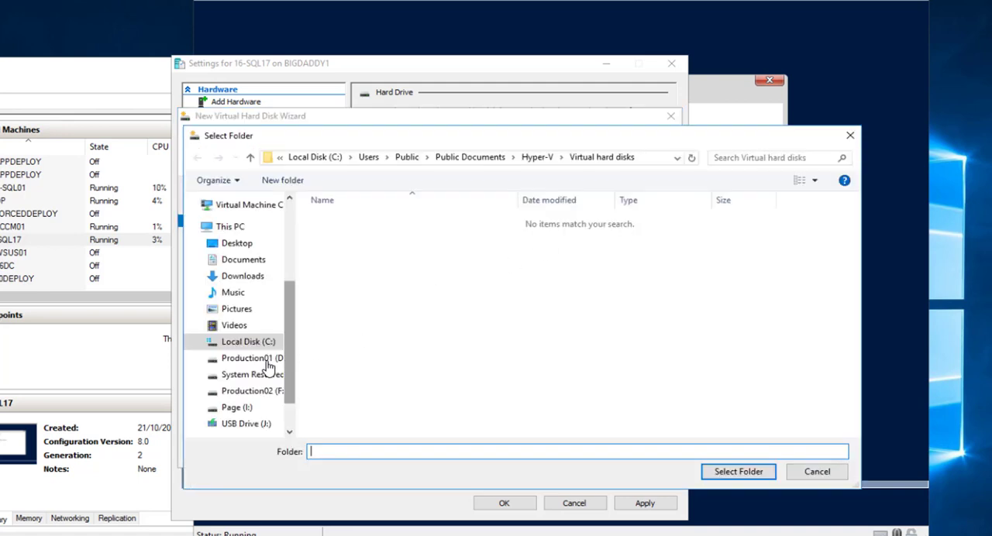
left_click(253, 391)
double_click(346, 242)
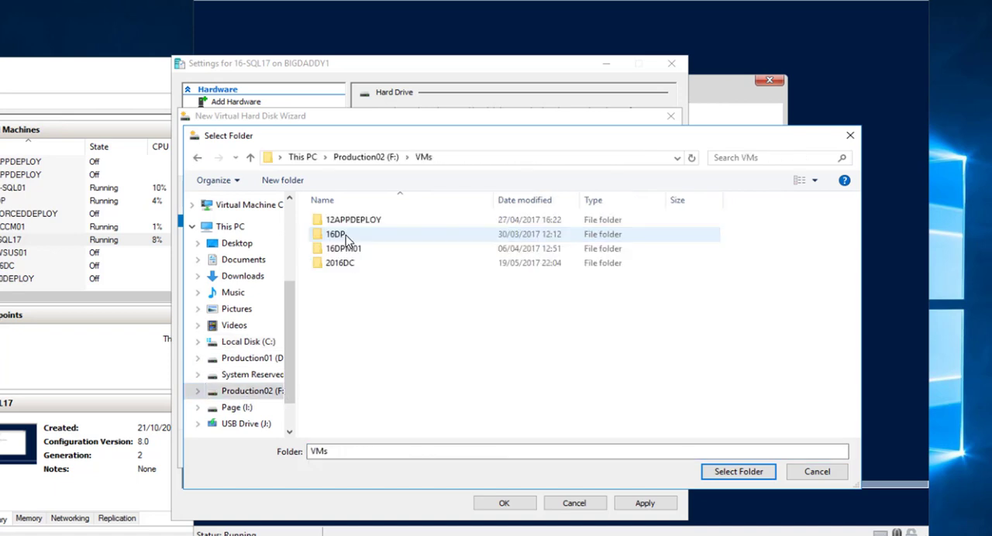
right_click(371, 293)
mouse_move(341, 431)
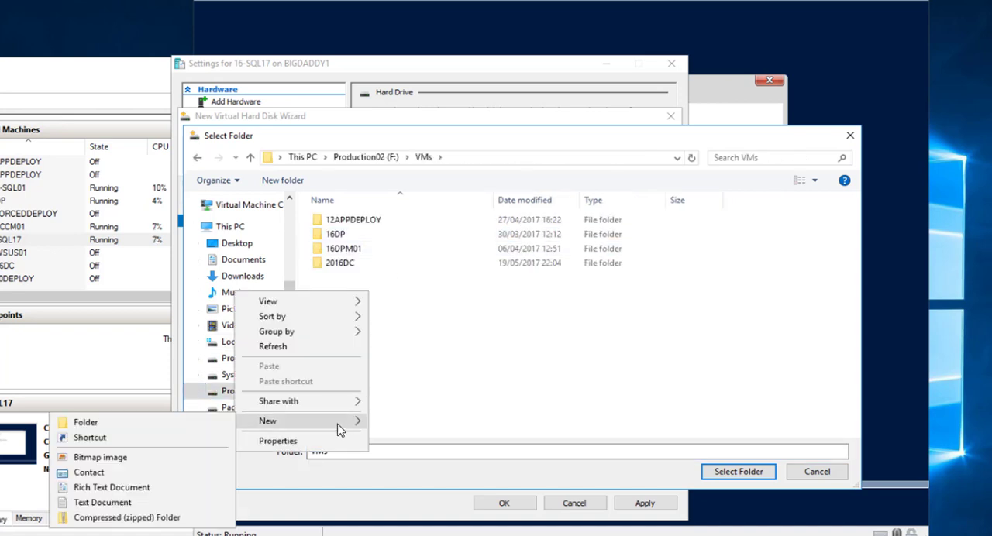
left_click(211, 423)
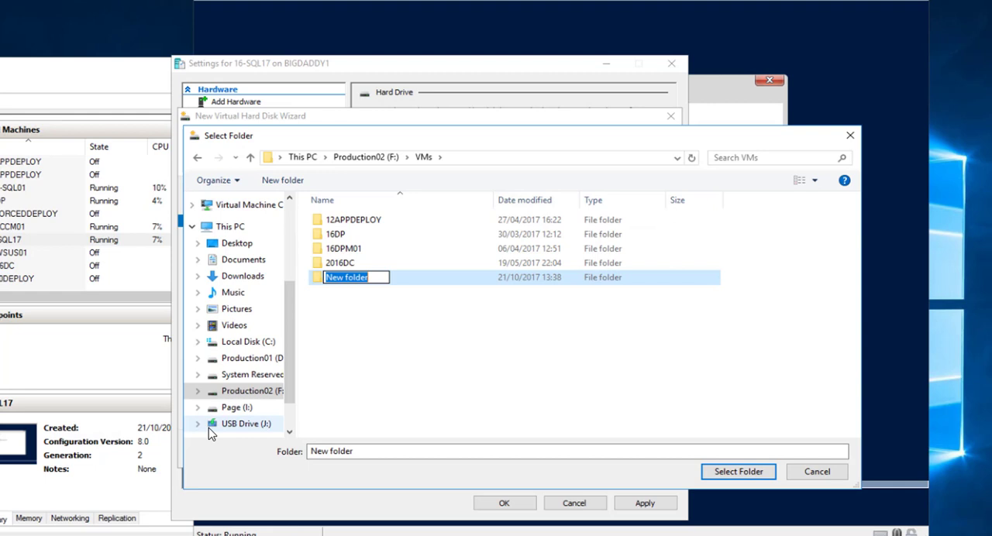
type("16-SQL1")
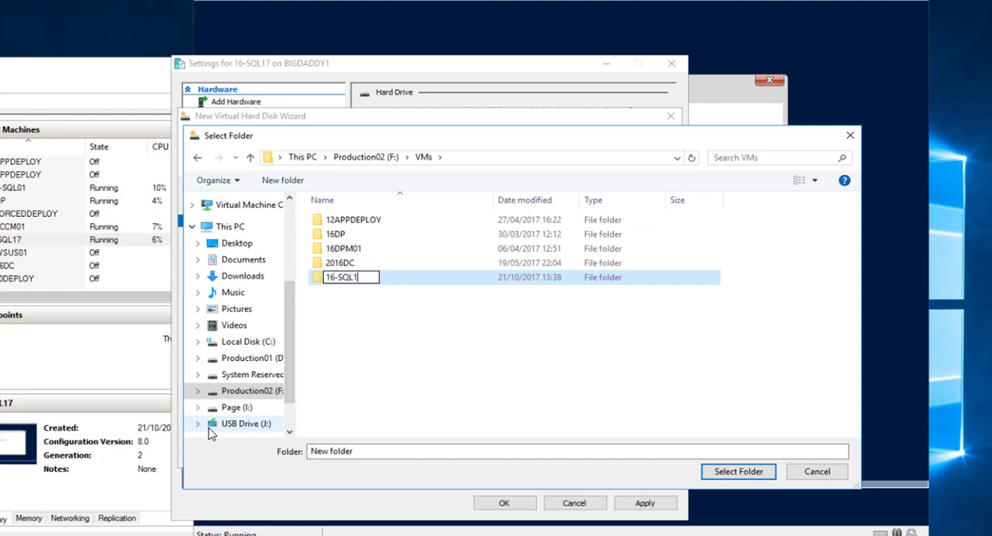
type("7")
key("Return")
key("Return")
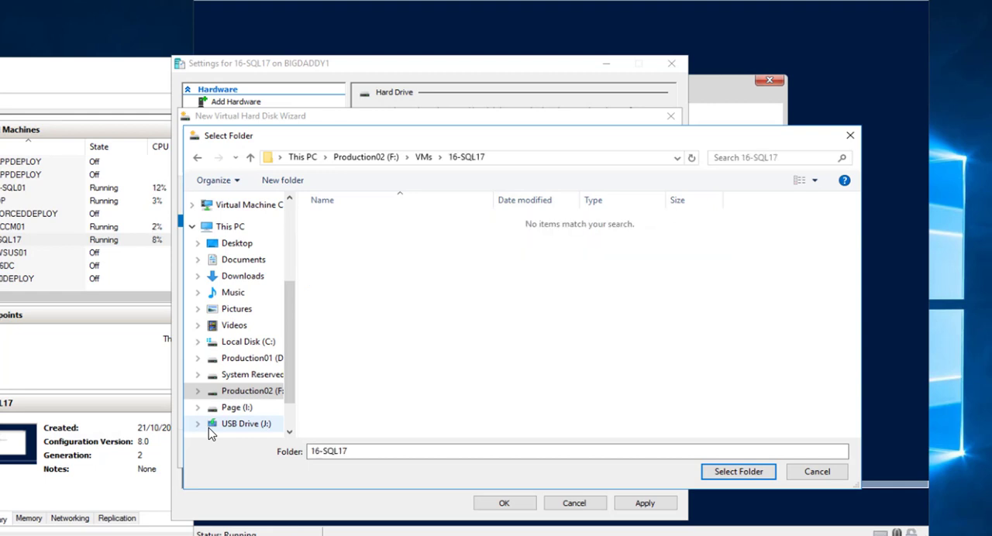
left_click(755, 472)
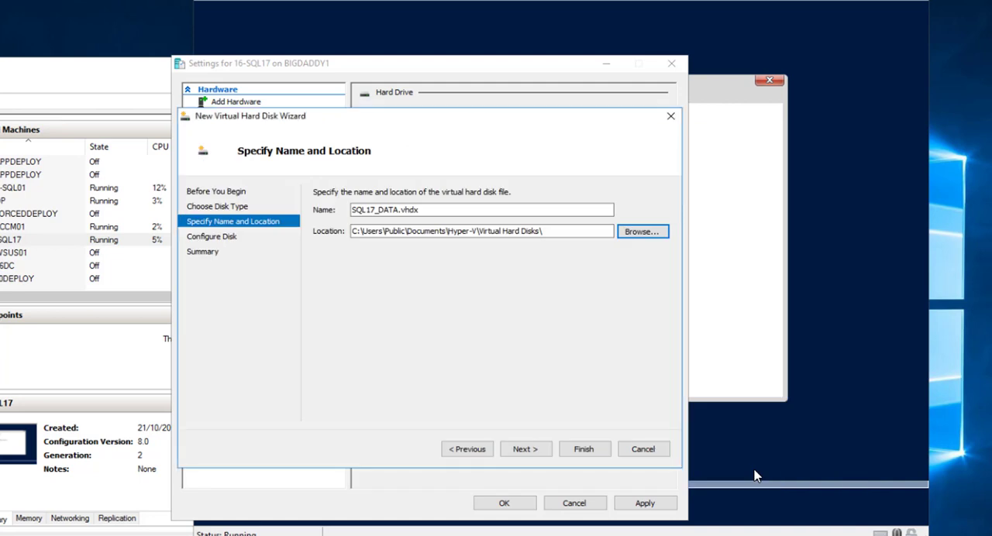
- Set the blank data disk's size to 128 GB, finish creating it and apply the new drive to the virtual machine
left_click(521, 452)
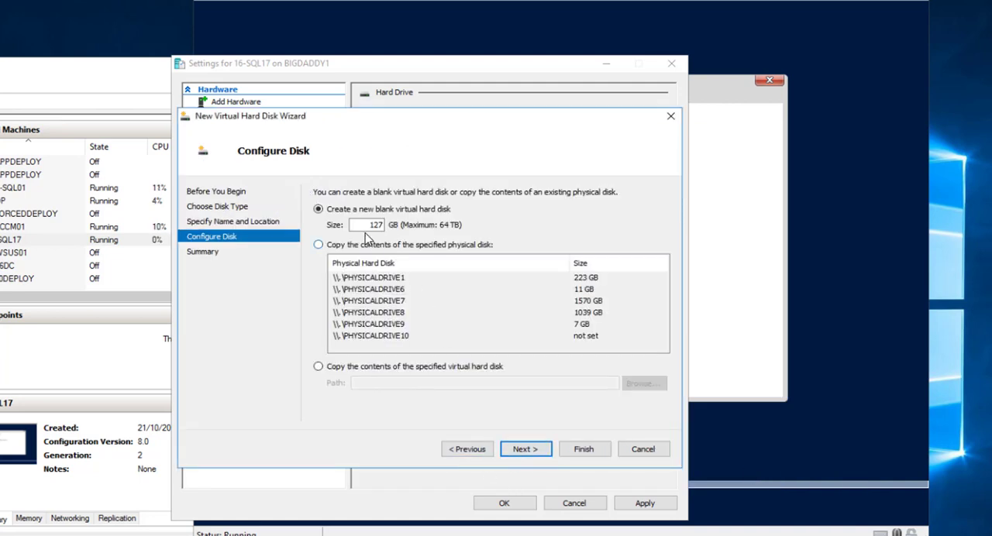
left_click_drag(362, 225, 455, 214)
type("128")
left_click(527, 452)
left_click(573, 449)
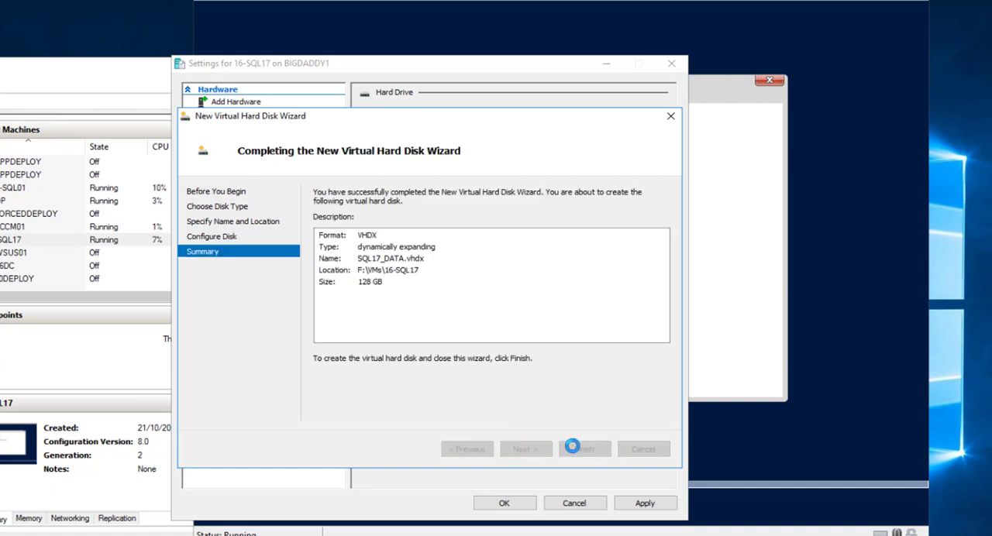
left_click(646, 504)
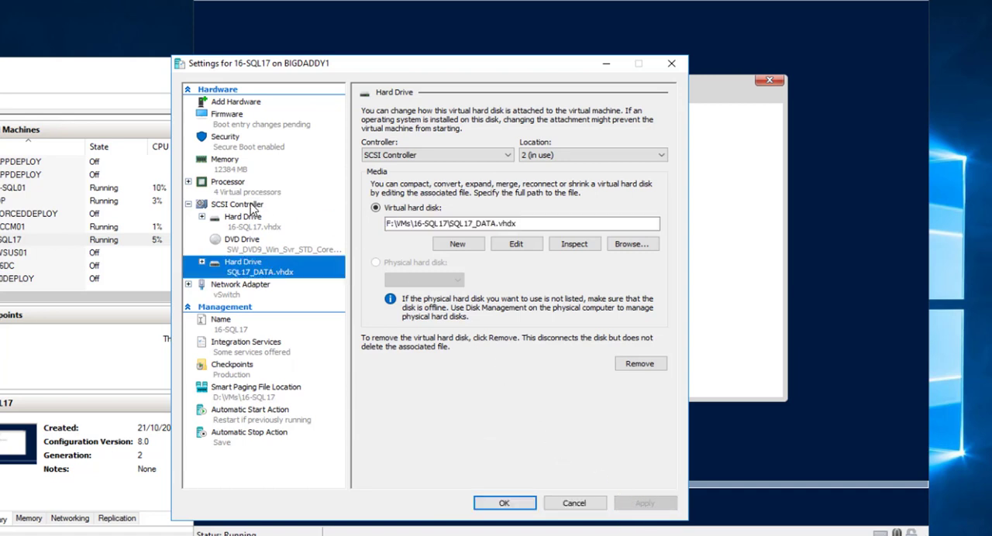
- Add another hard drive to the SCSI controller and name its new dynamically expanding virtual disk SQL17_LOG.vhdx
left_click(252, 204)
left_click(639, 213)
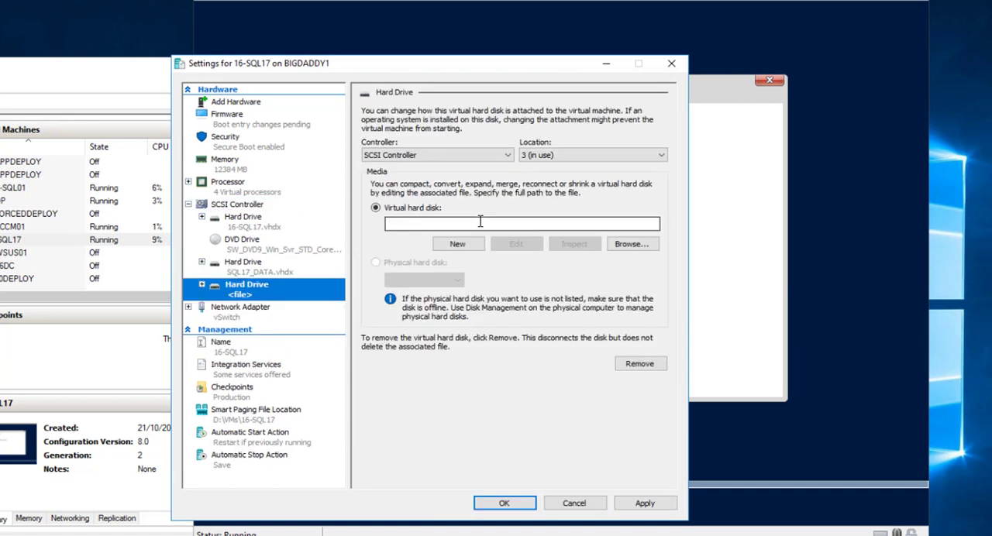
left_click(457, 244)
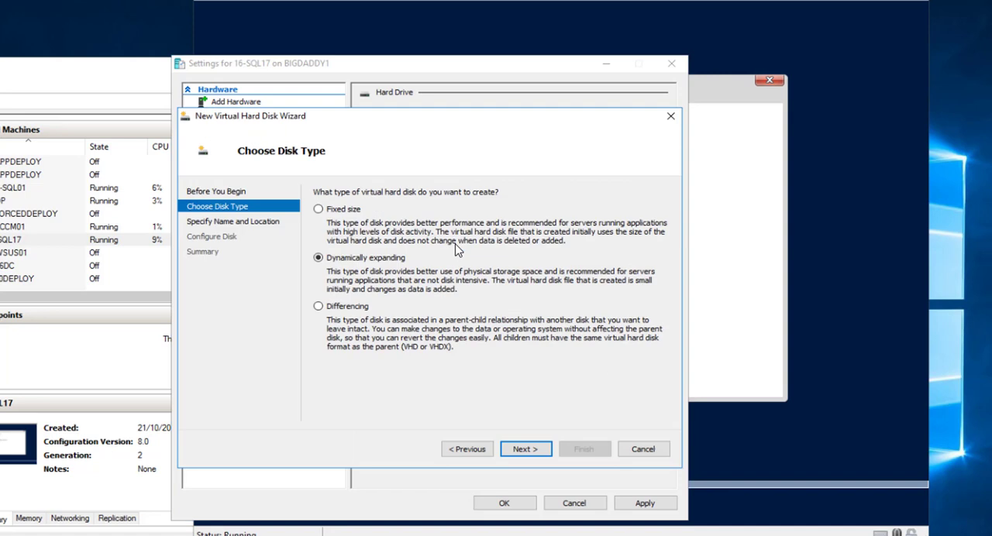
left_click(523, 449)
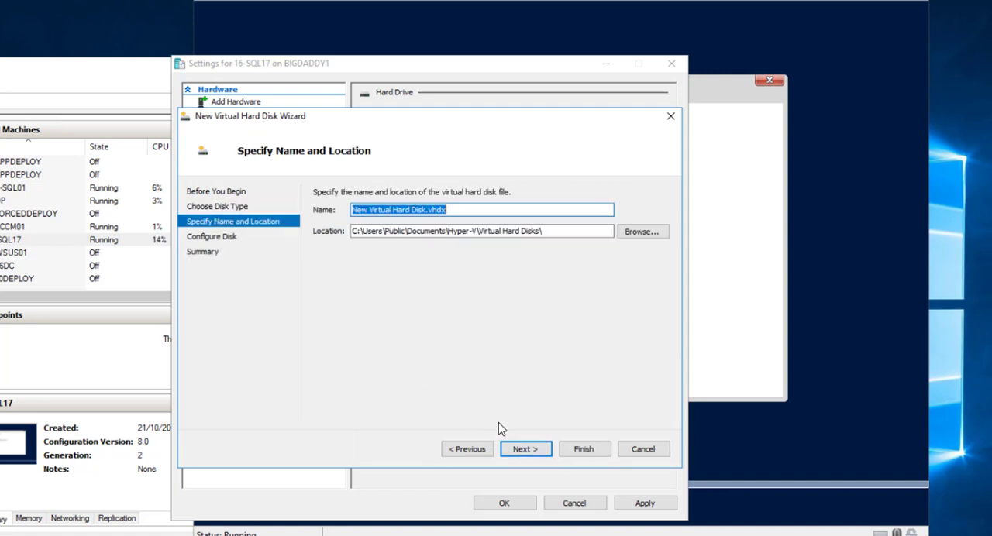
left_click(424, 208)
key("ctrl+a")
left_click_drag(426, 210, 315, 208)
type("SQL17_")
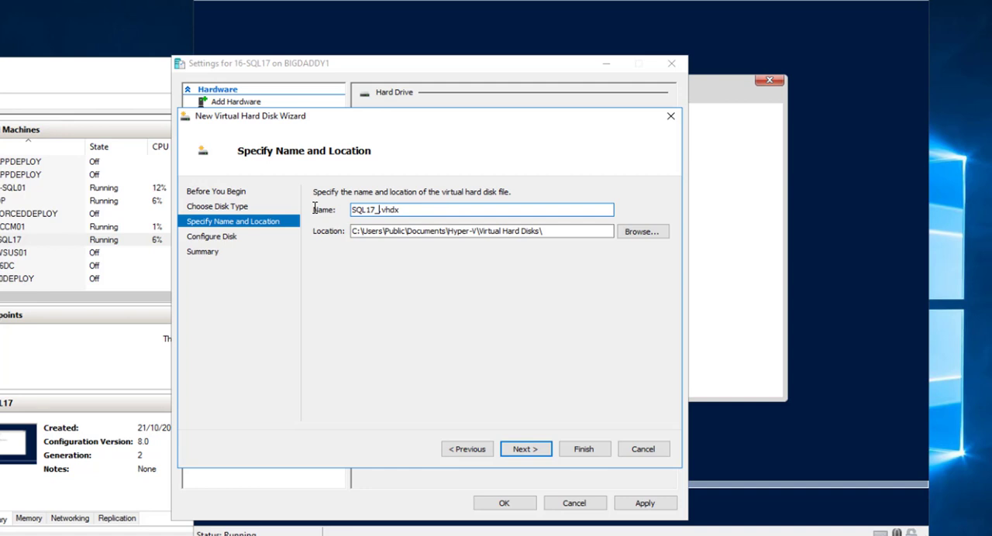
type("LOG")
- Set the log disk's location to the folder F:\VMs\16-SQL17
left_click(637, 234)
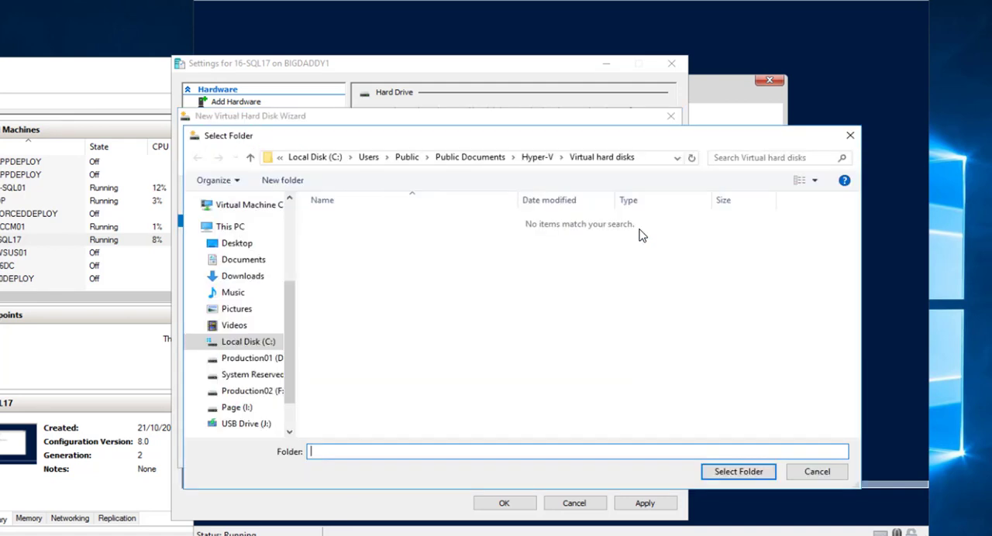
left_click(268, 391)
double_click(351, 235)
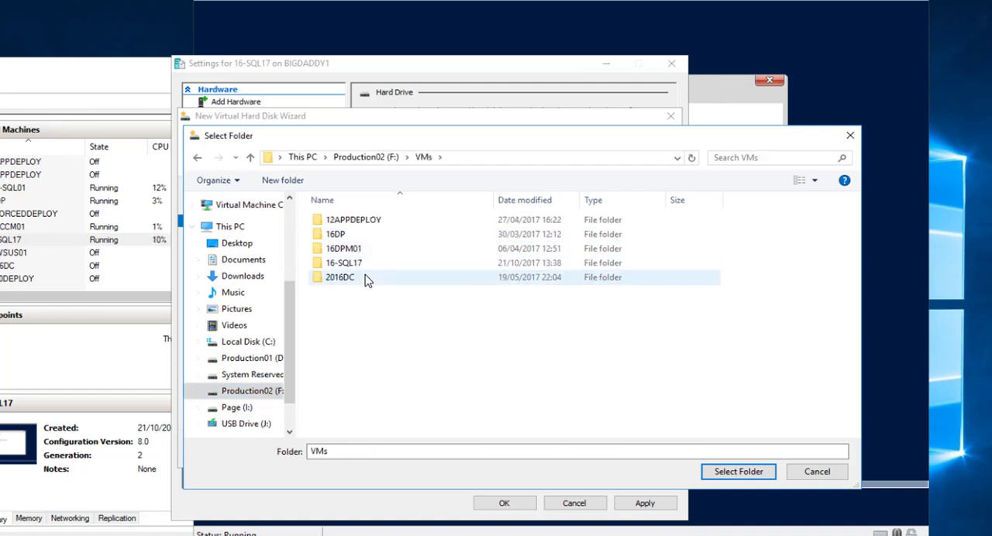
double_click(367, 268)
left_click(738, 472)
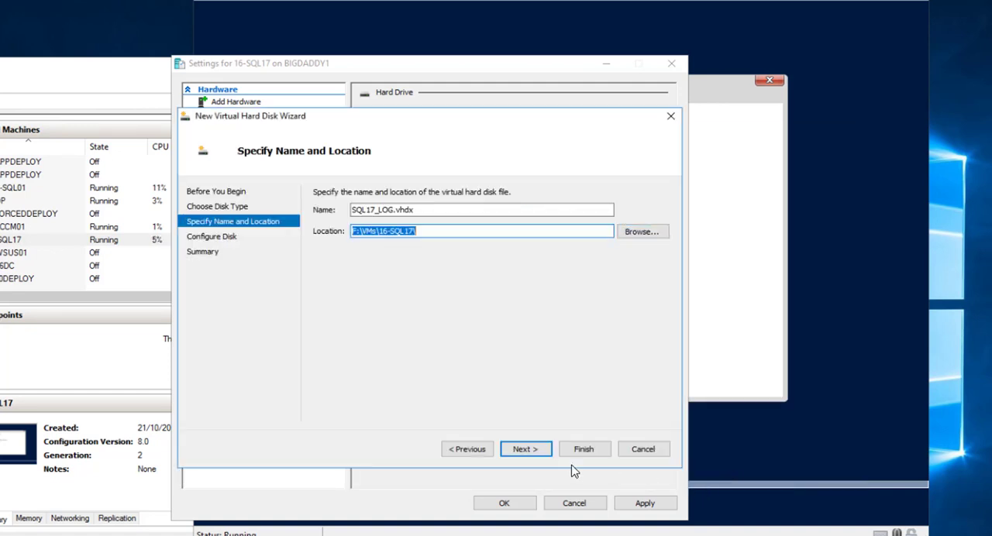
- Set the blank log disk's size to 64 GB, finish creating it and save the virtual machine's settings
left_click(529, 450)
double_click(369, 224)
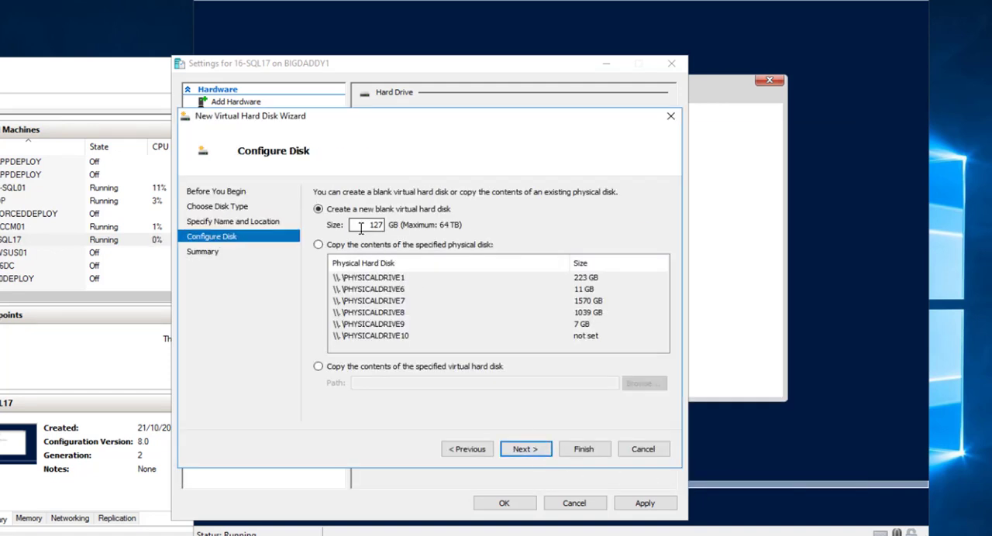
type("64")
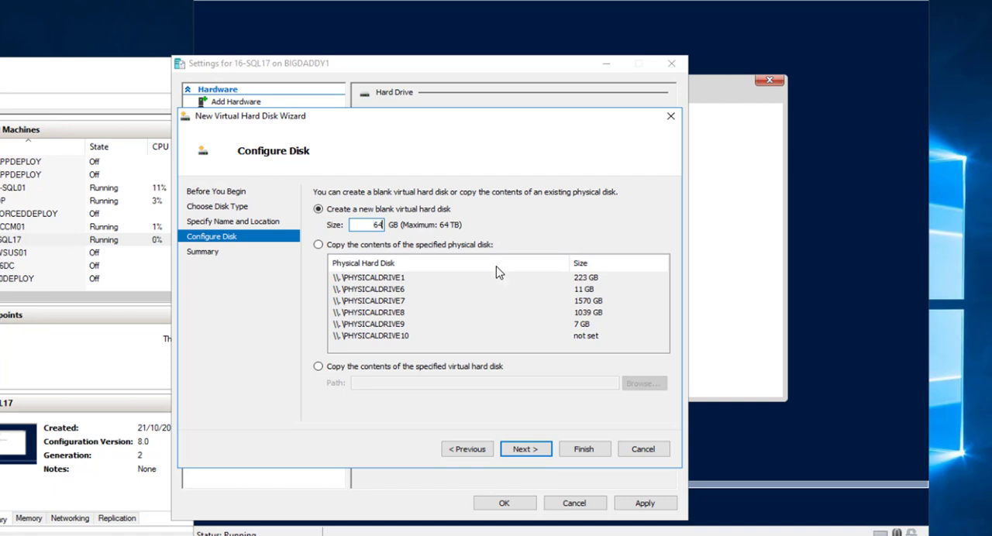
left_click(523, 450)
left_click(588, 450)
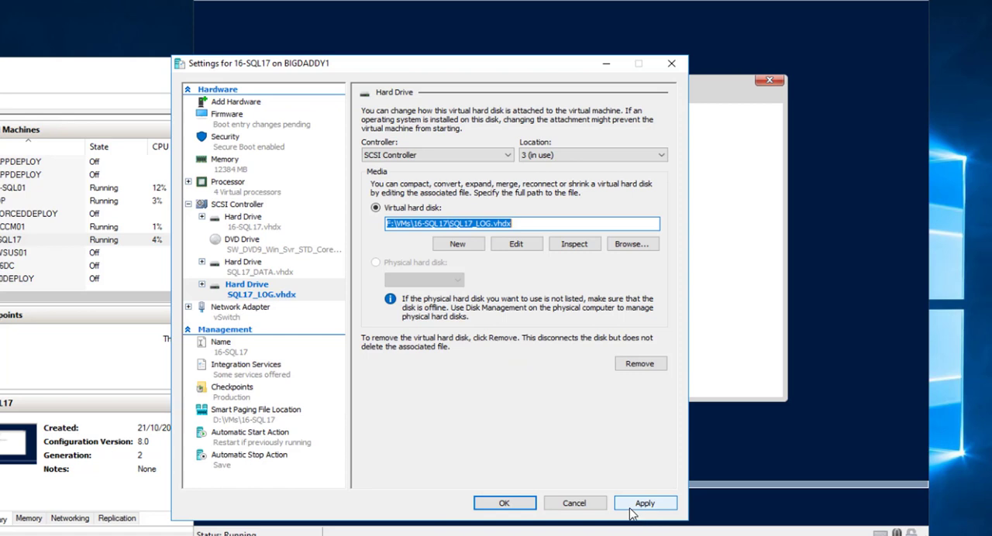
left_click(643, 508)
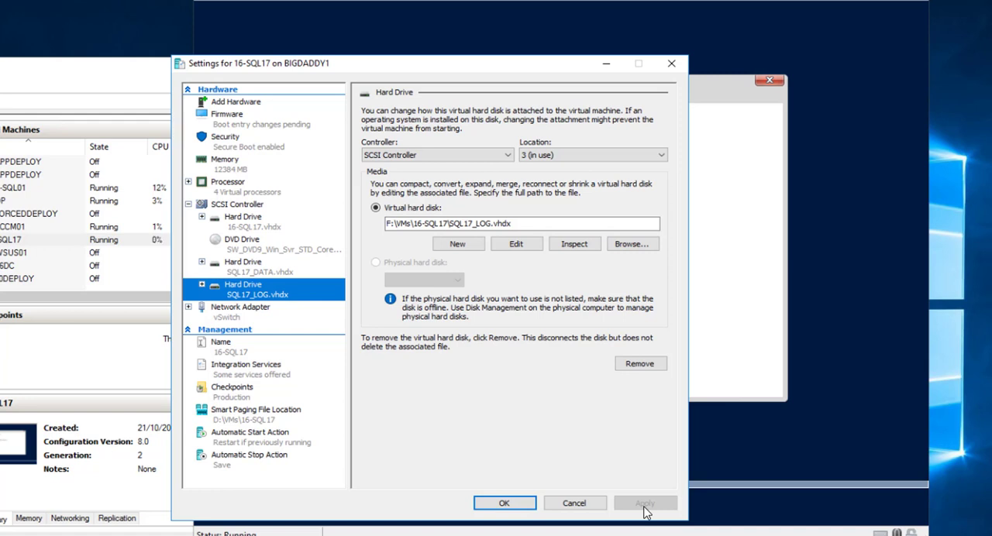
left_click(233, 267)
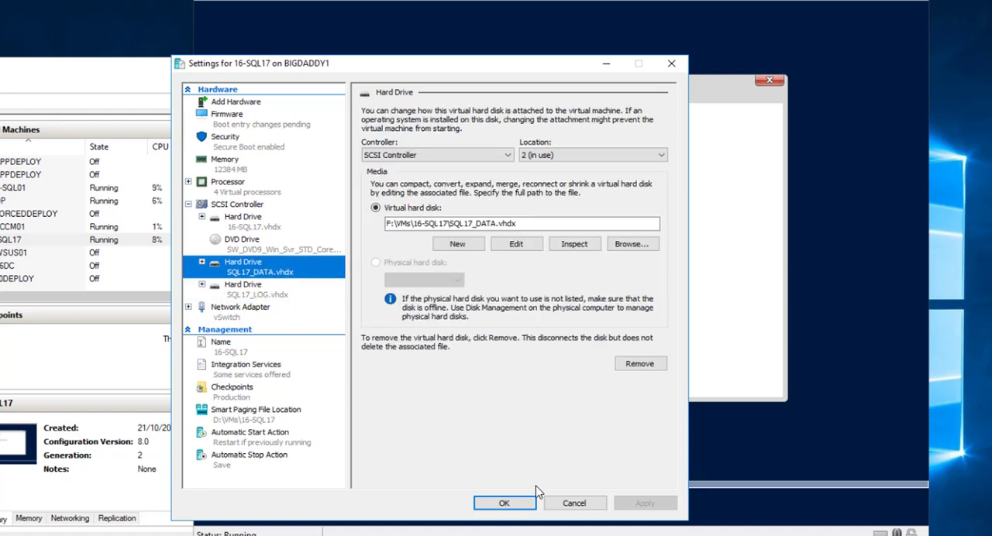
left_click(504, 504)
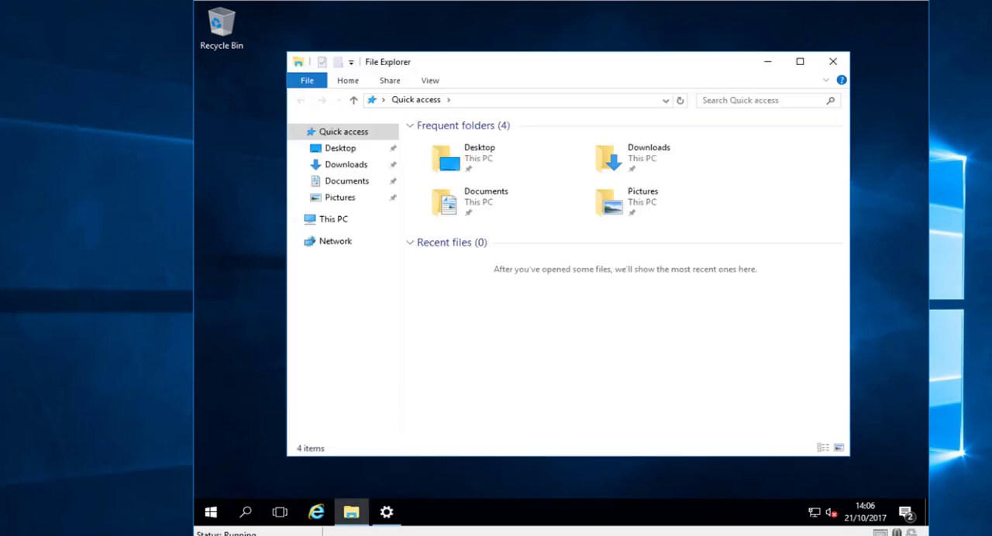
- Attach the image SQLServer2017-x64-ENU.iso from F:\ISOs\sql 2017 to the virtual machine's DVD drive and save the settings
left_click(205, 0)
left_click(165, 0)
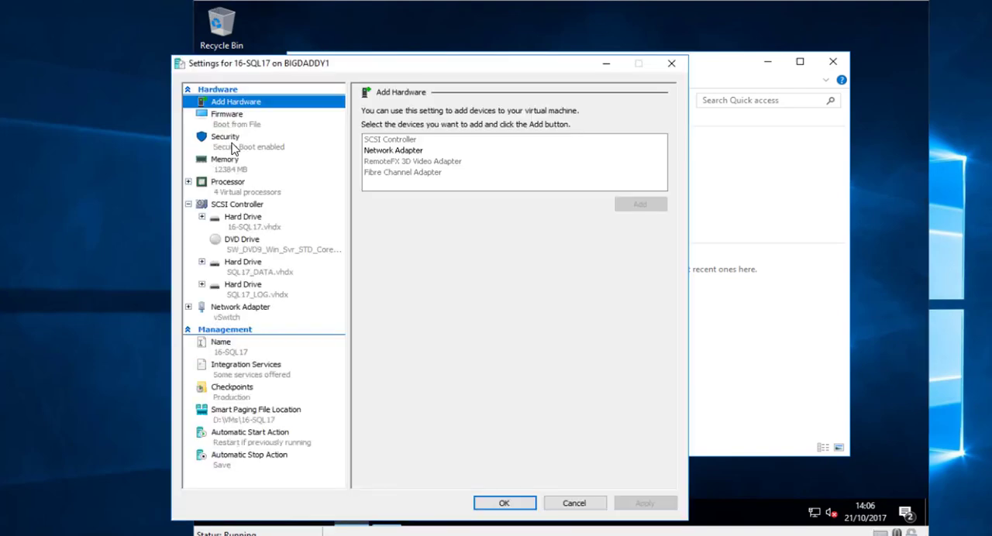
left_click(281, 247)
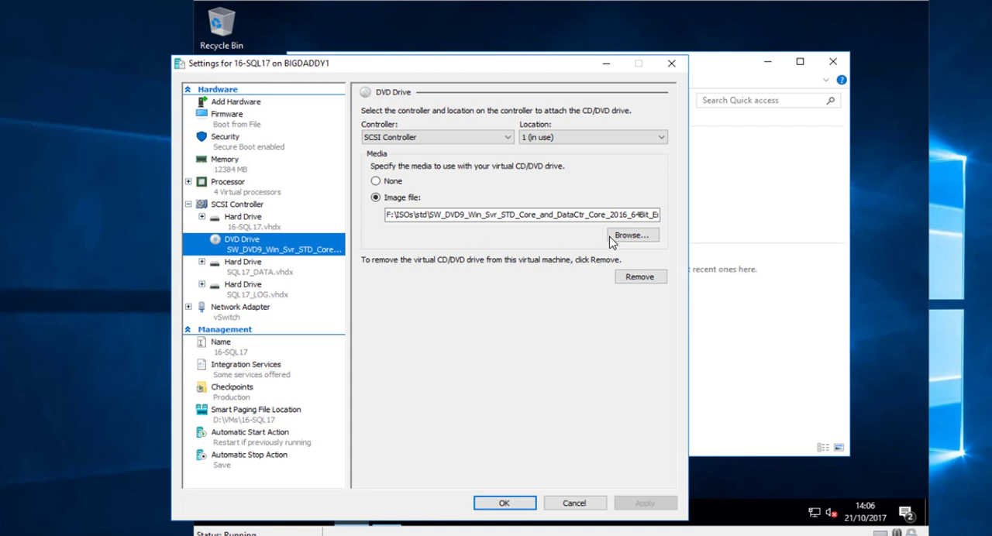
left_click(633, 235)
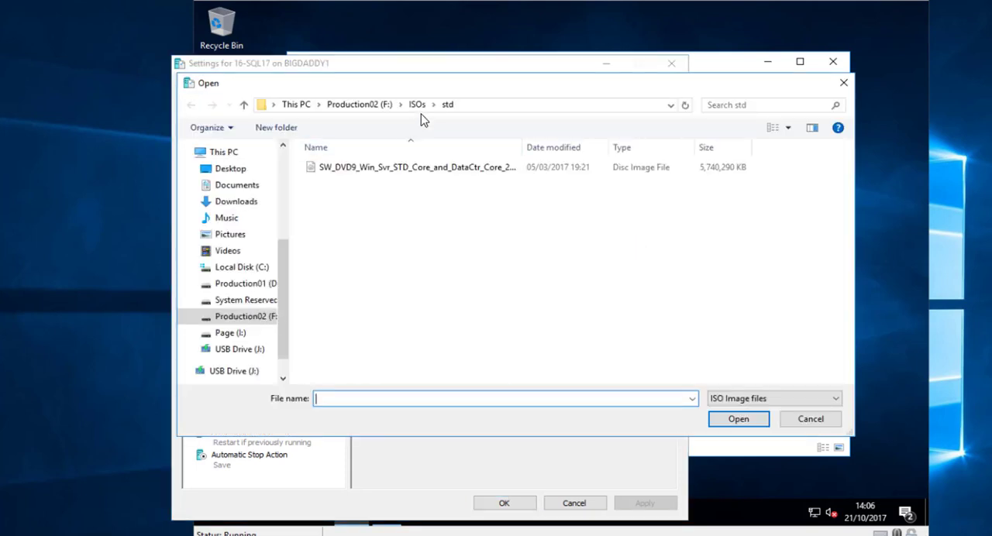
left_click(414, 108)
double_click(346, 179)
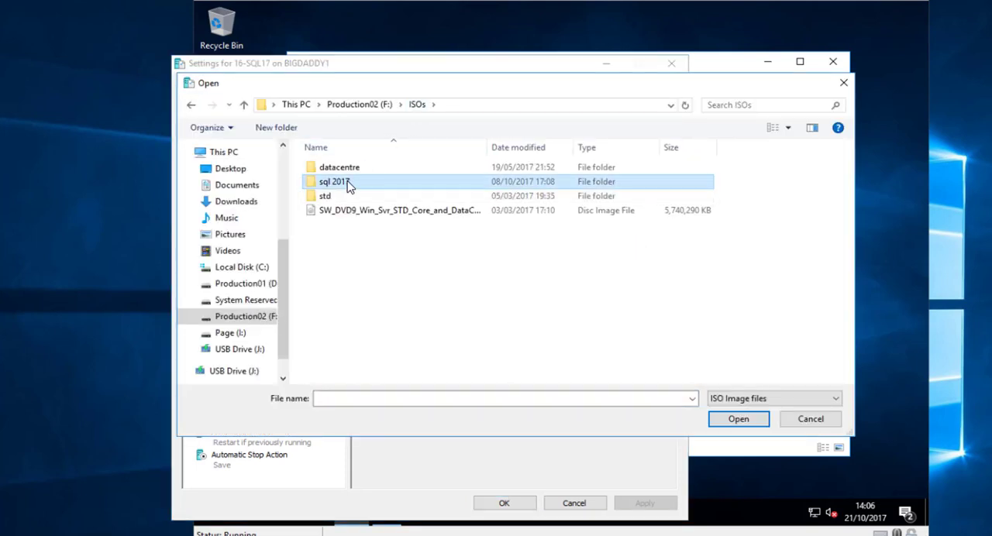
double_click(371, 172)
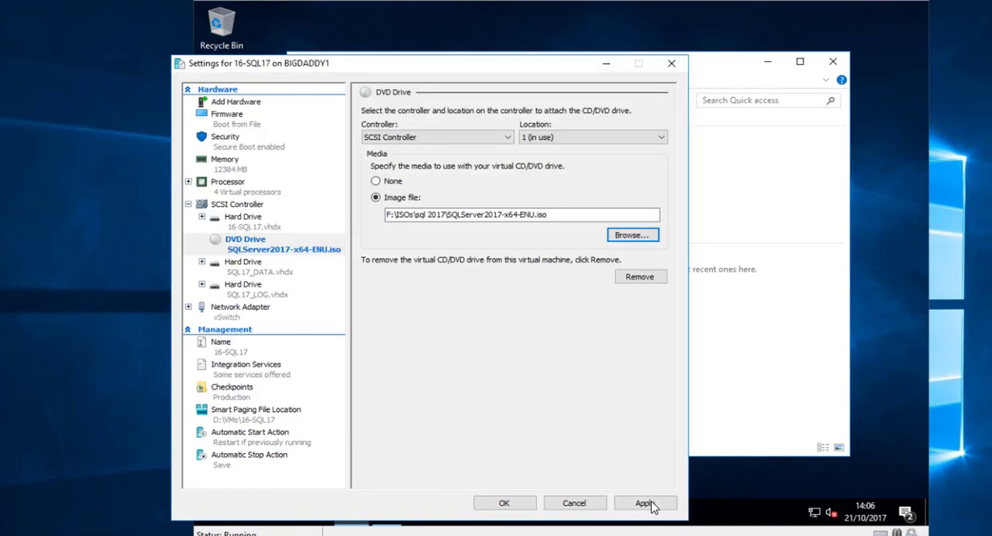
left_click(650, 504)
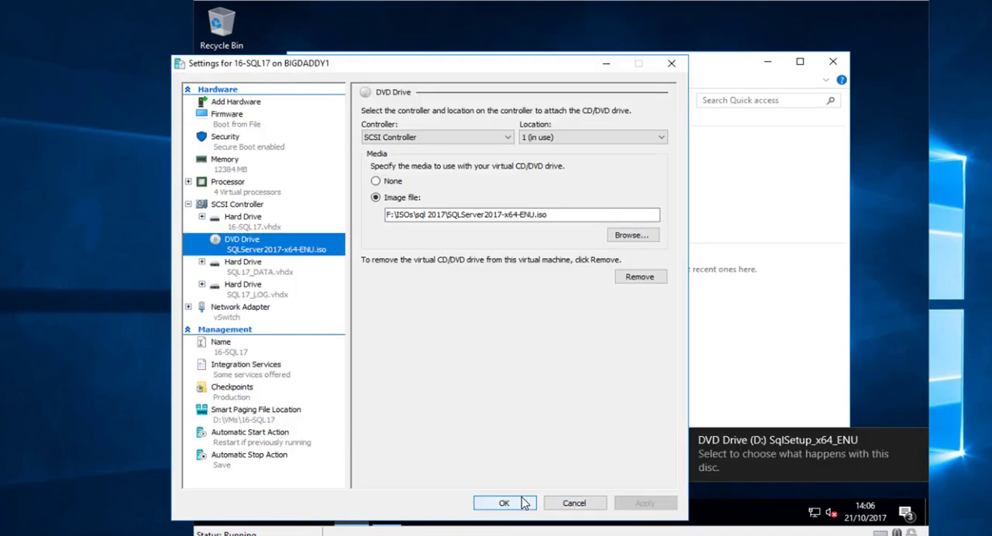
left_click(523, 503)
- Launch the SQL Server 2017 setup from DVD drive D: and start a new stand-alone installation
left_click(349, 222)
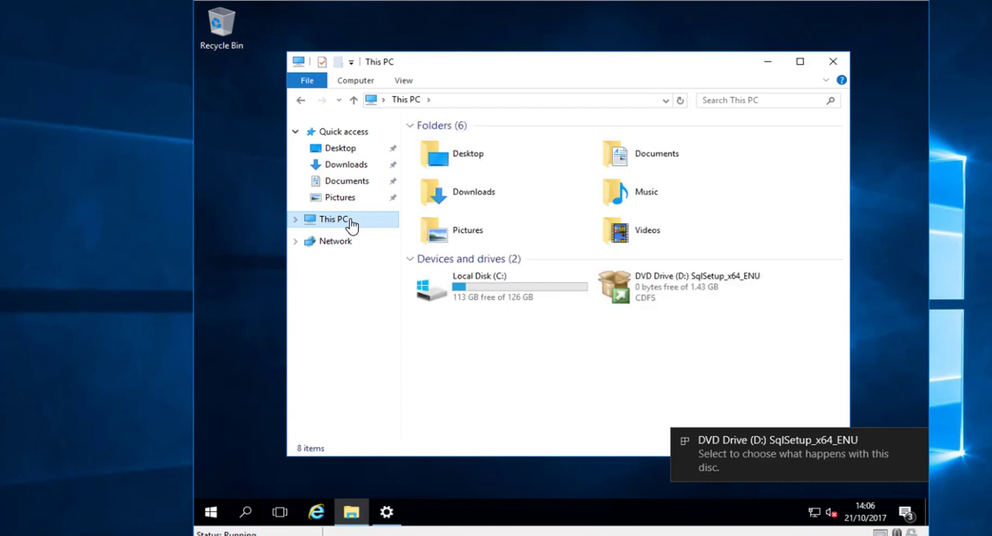
double_click(701, 300)
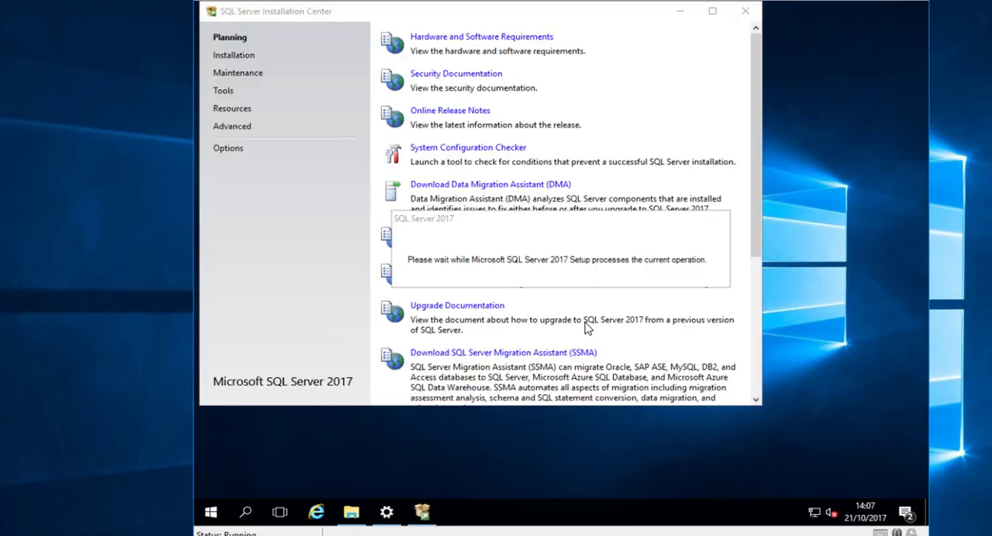
left_click(246, 56)
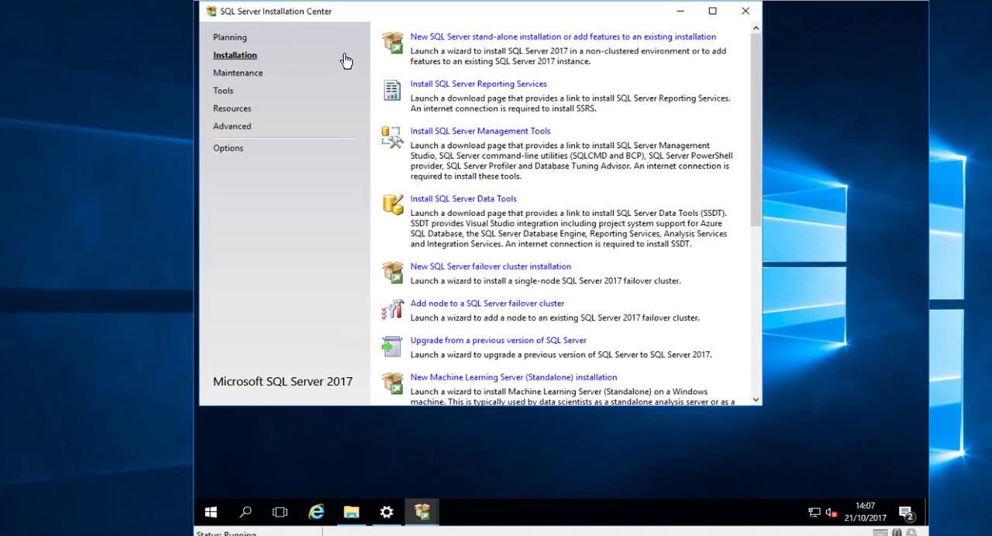
left_click(506, 37)
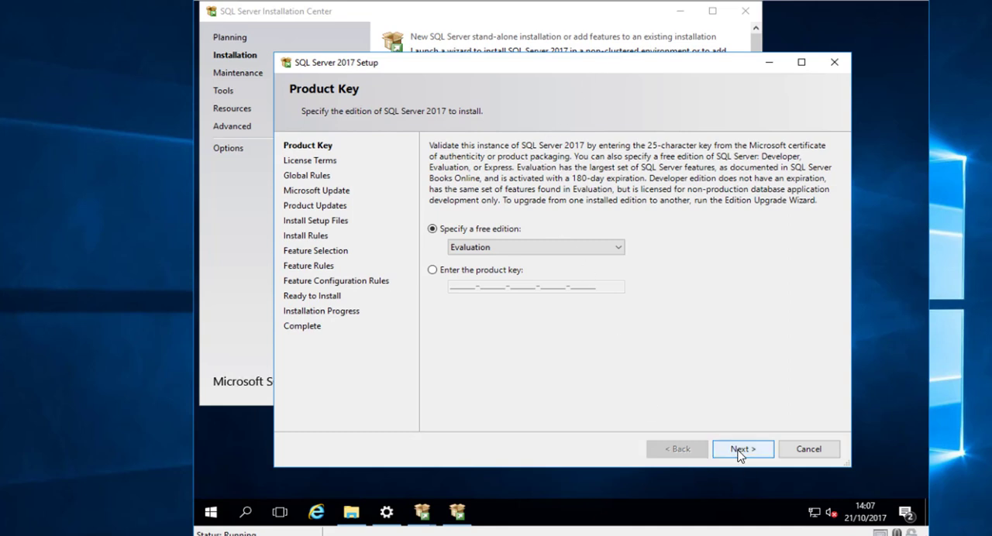
- Choose the free Evaluation edition, accept the license terms, leave Microsoft Update off and continue past the install rules
left_click(740, 453)
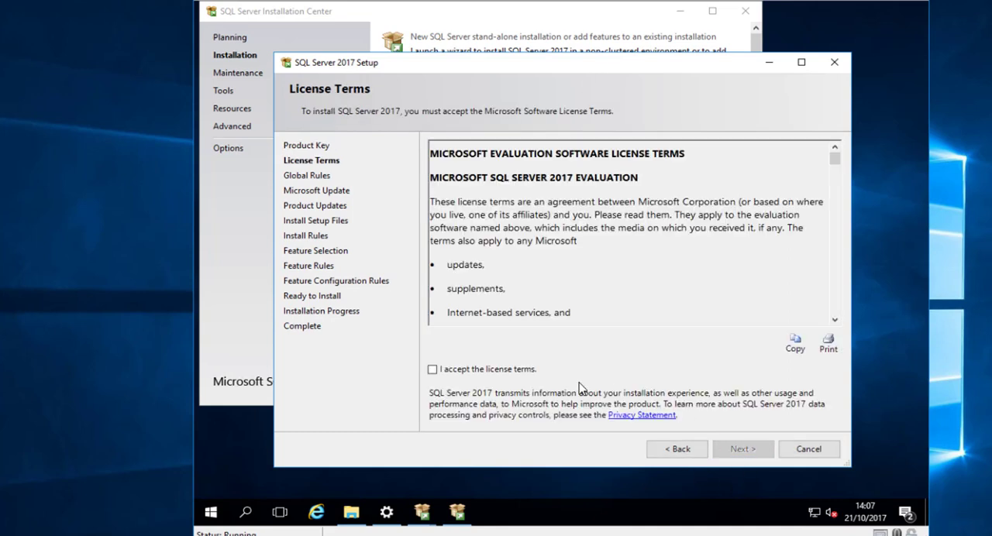
left_click(529, 370)
left_click(738, 450)
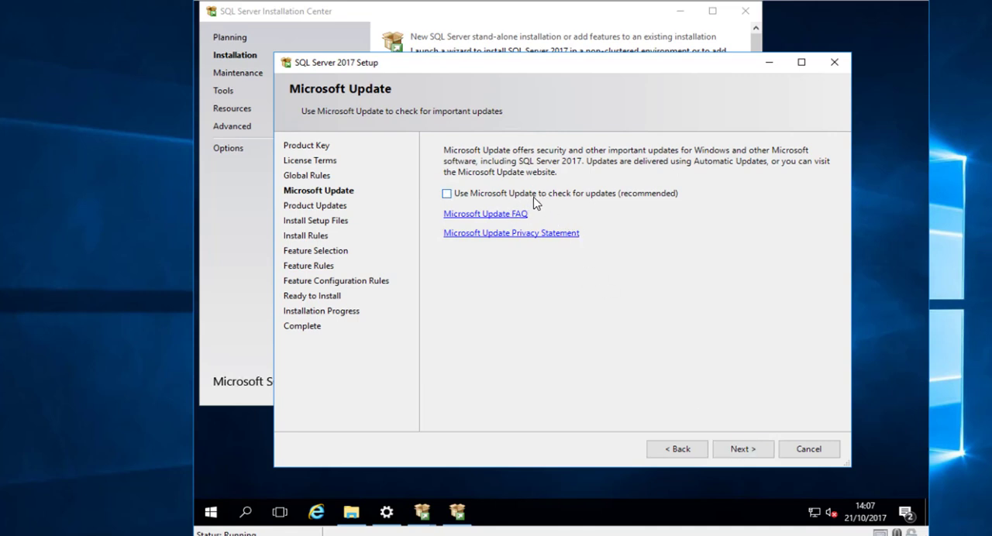
left_click(749, 451)
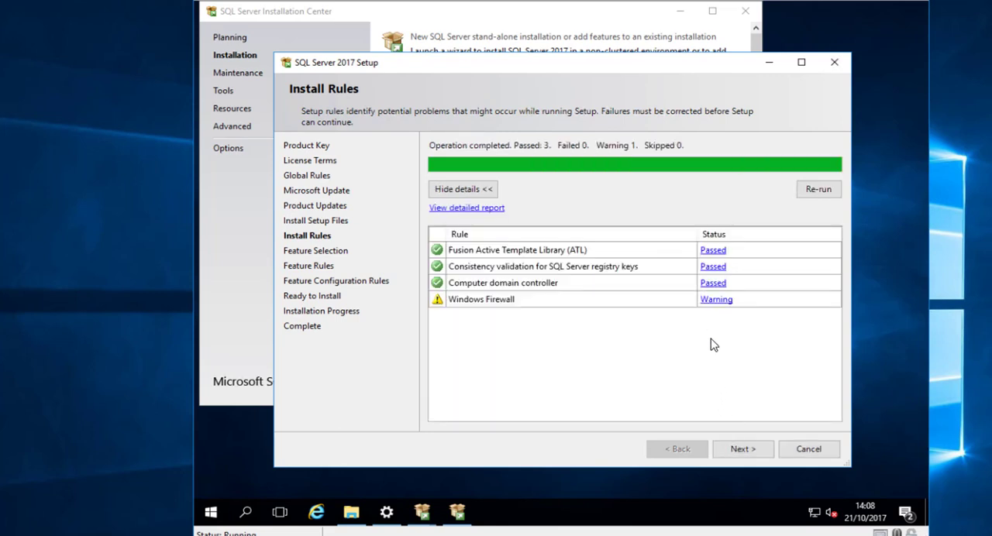
left_click(745, 451)
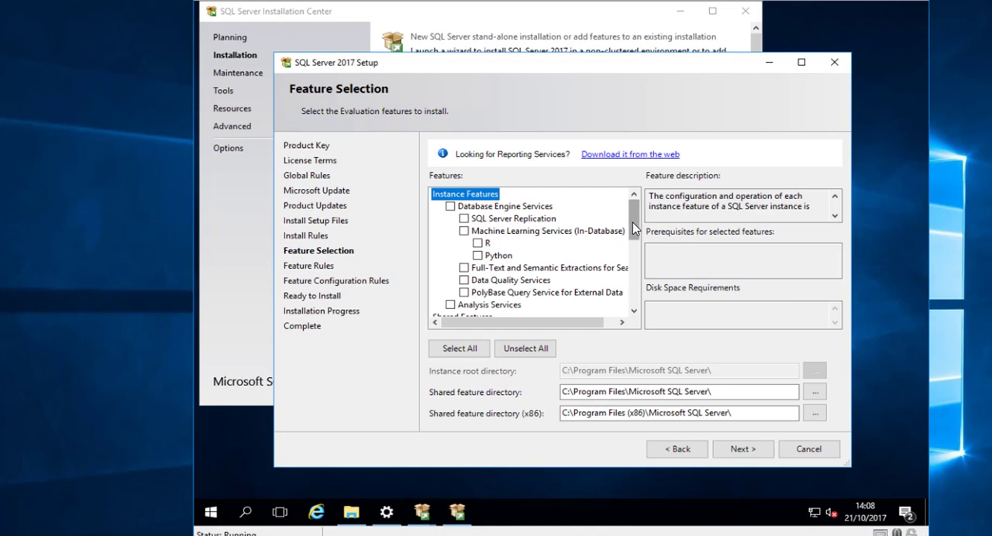
- Select the features Database Engine Services and Full-Text and Semantic Extractions, and review the shared features
scroll(632, 223, "down", 3)
scroll(630, 213, "up", 3)
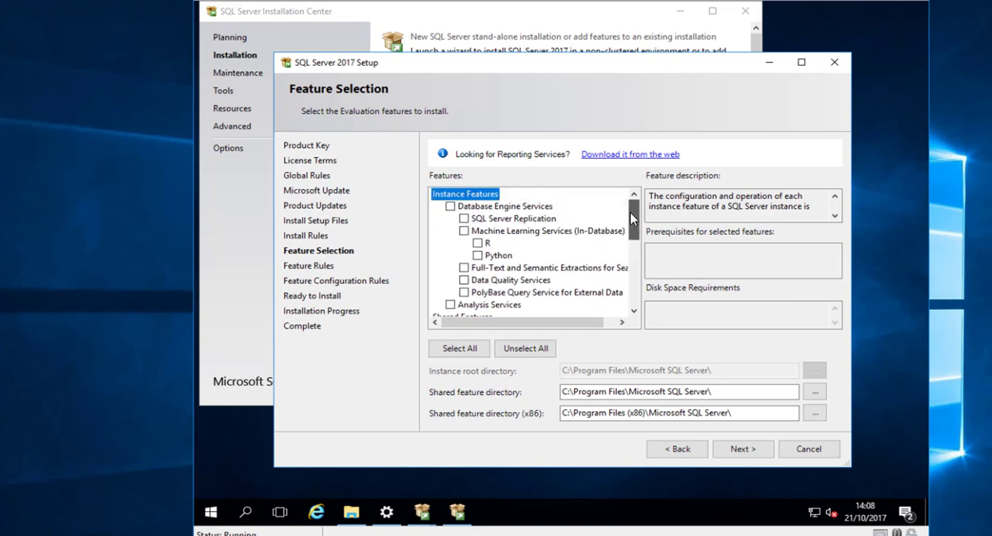
left_click(450, 207)
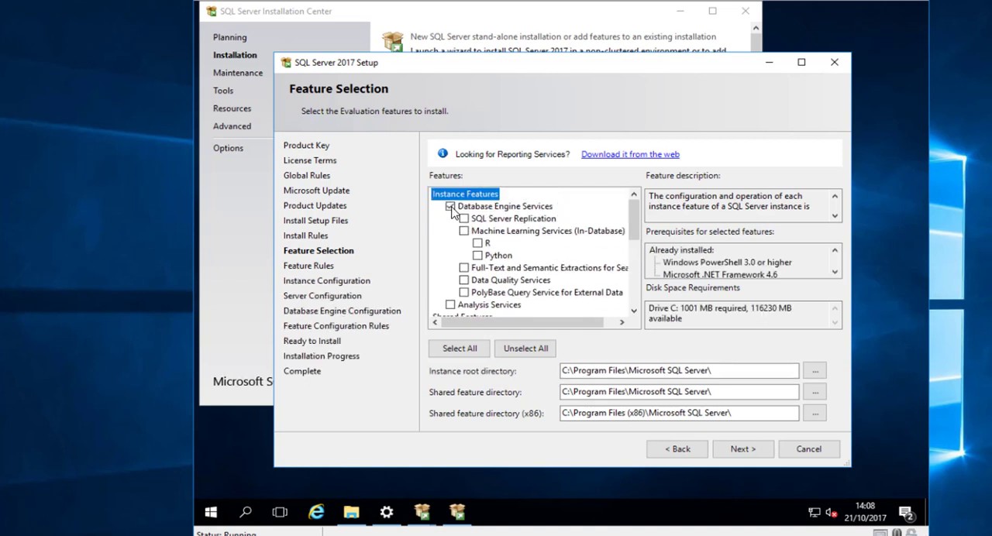
left_click(464, 267)
left_click(634, 311)
left_click(634, 311)
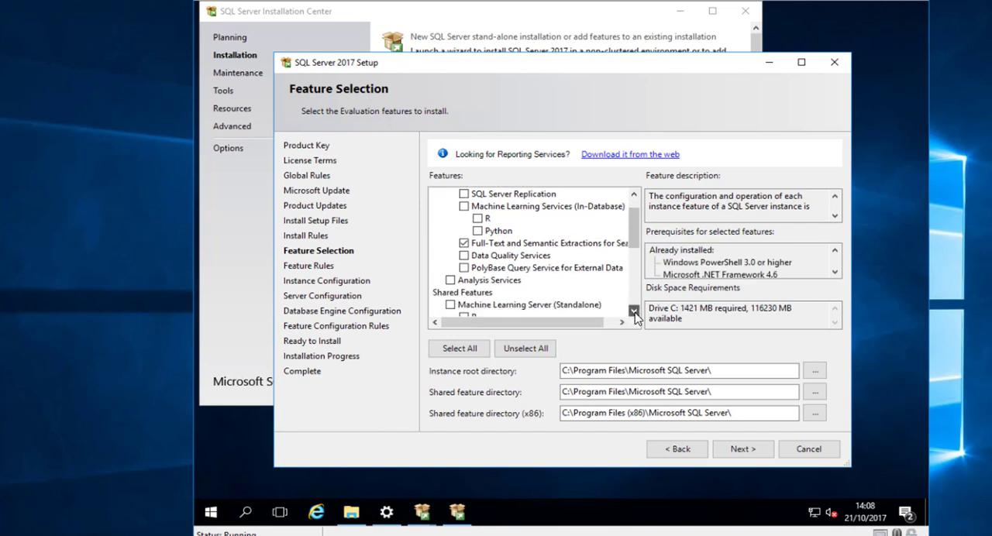
scroll(634, 311, "down", 3)
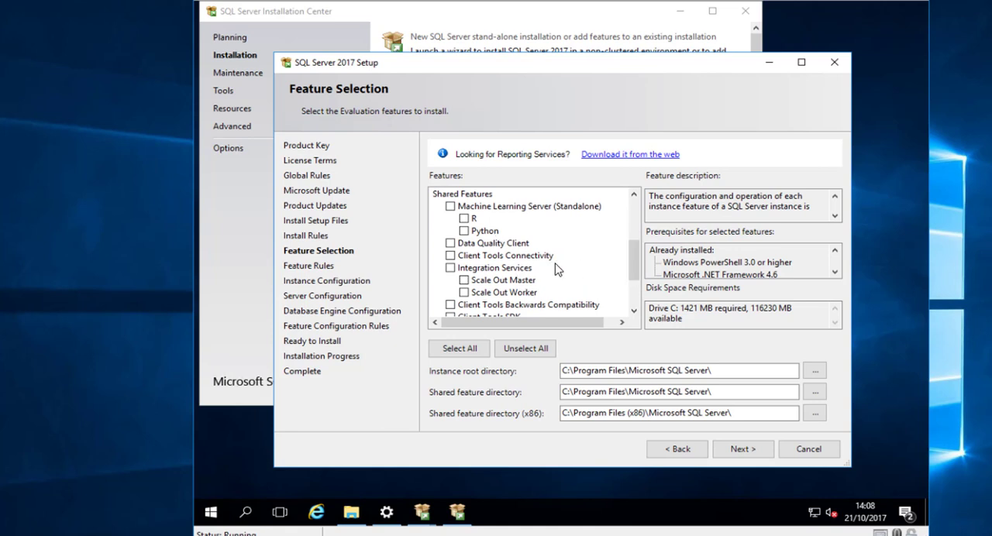
left_click_drag(634, 262, 640, 224)
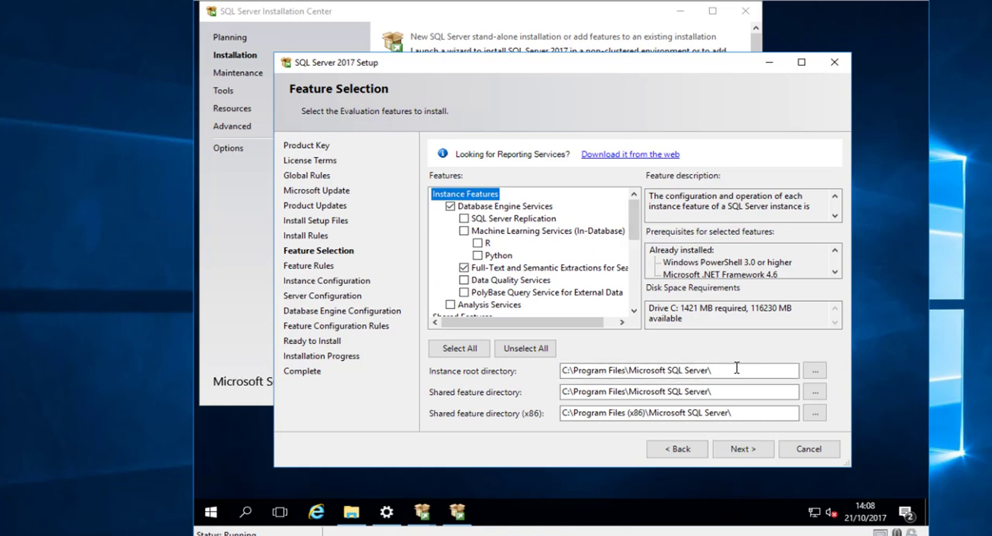
- Keep the default instance root directory and accept the default instance with the instance ID MSSQLSERVER
left_click_drag(737, 369, 531, 367)
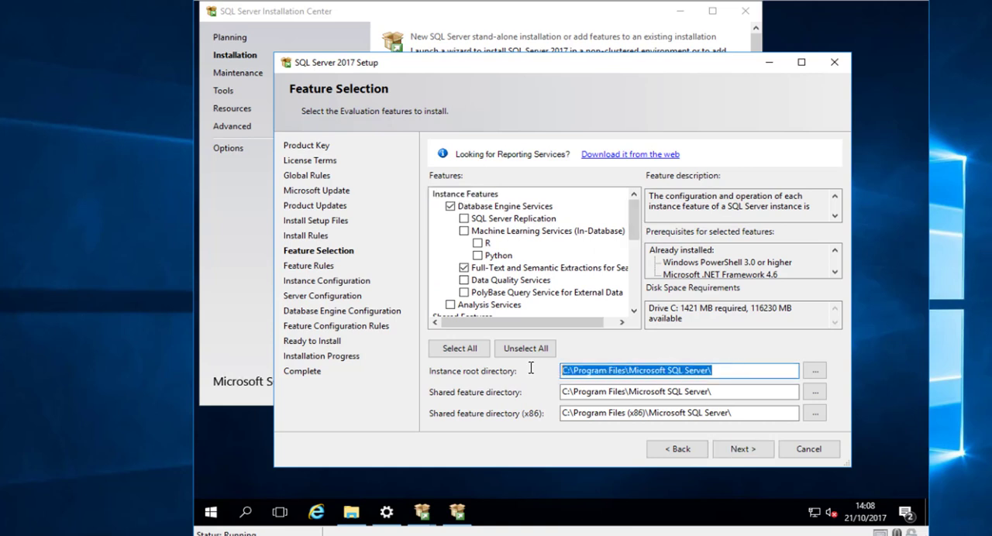
left_click(607, 371)
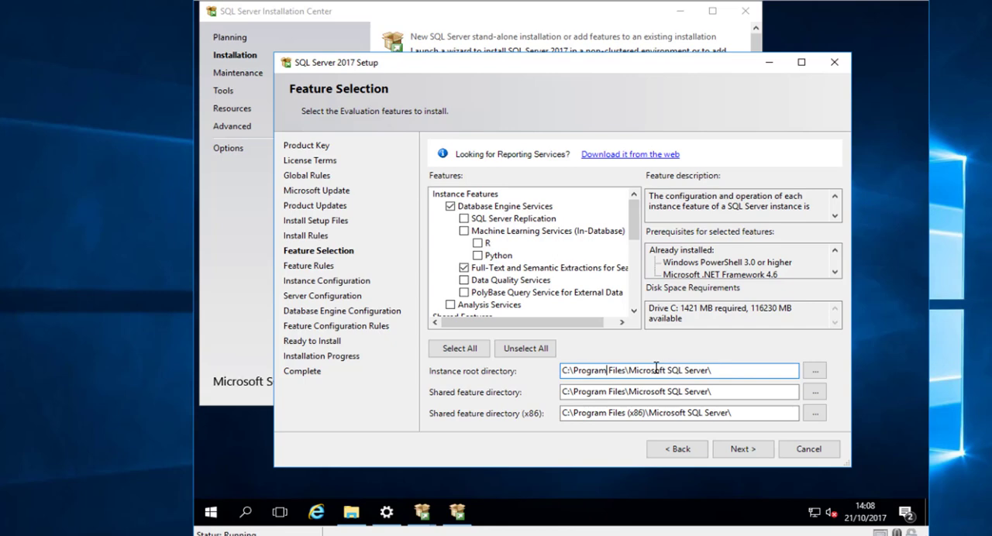
left_click(738, 459)
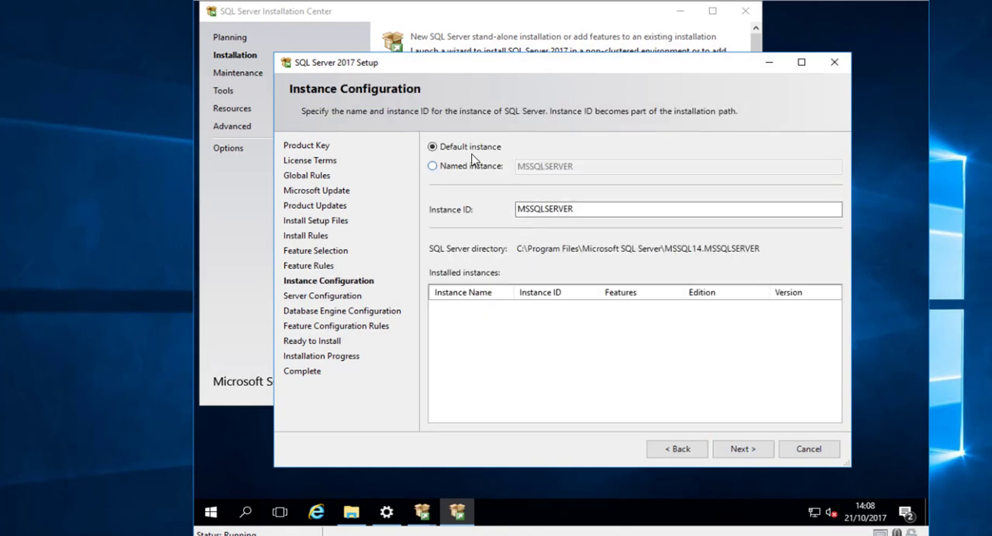
left_click(754, 457)
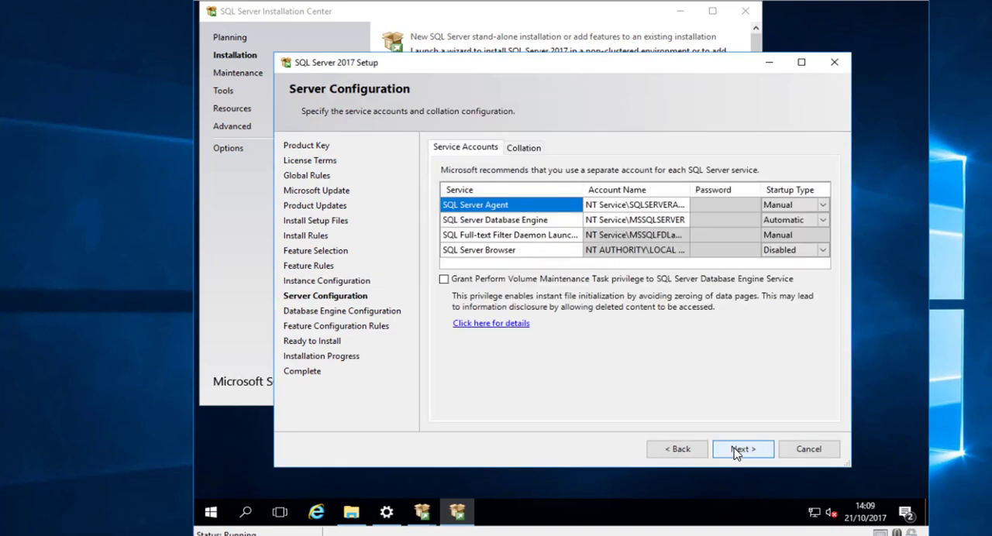
- Set the SQL Server Agent service's startup type to Automatic
left_click(610, 205)
left_click(806, 204)
left_click(794, 205)
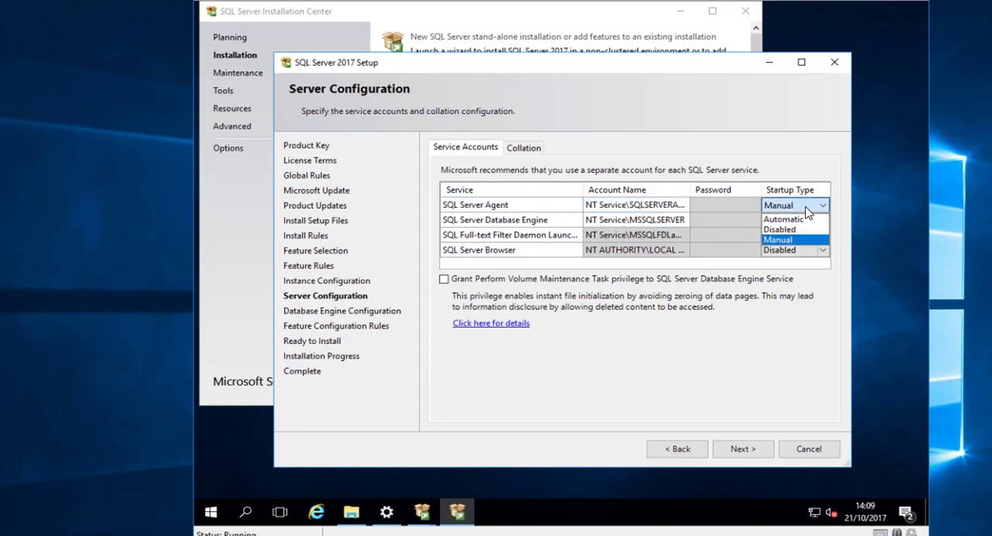
left_click(784, 220)
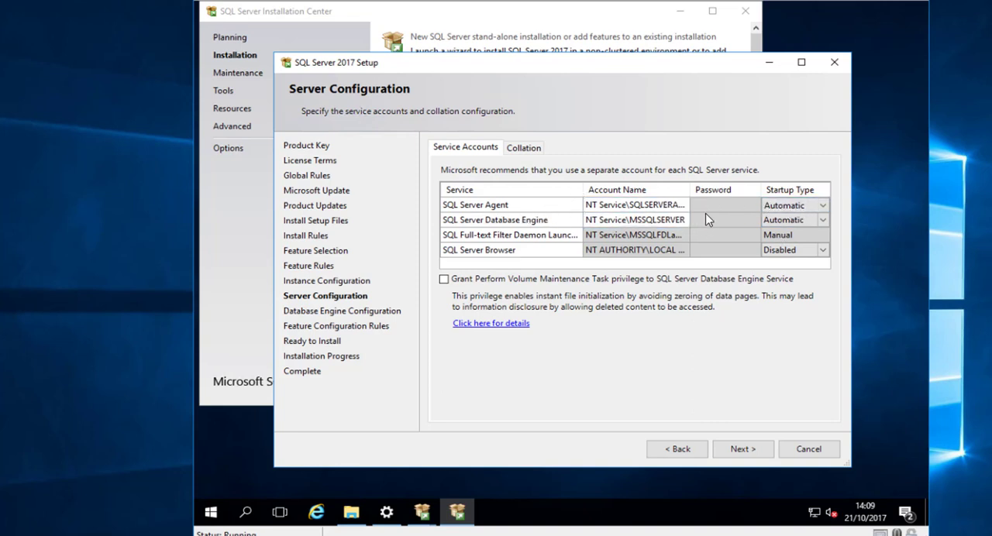
left_click(672, 220)
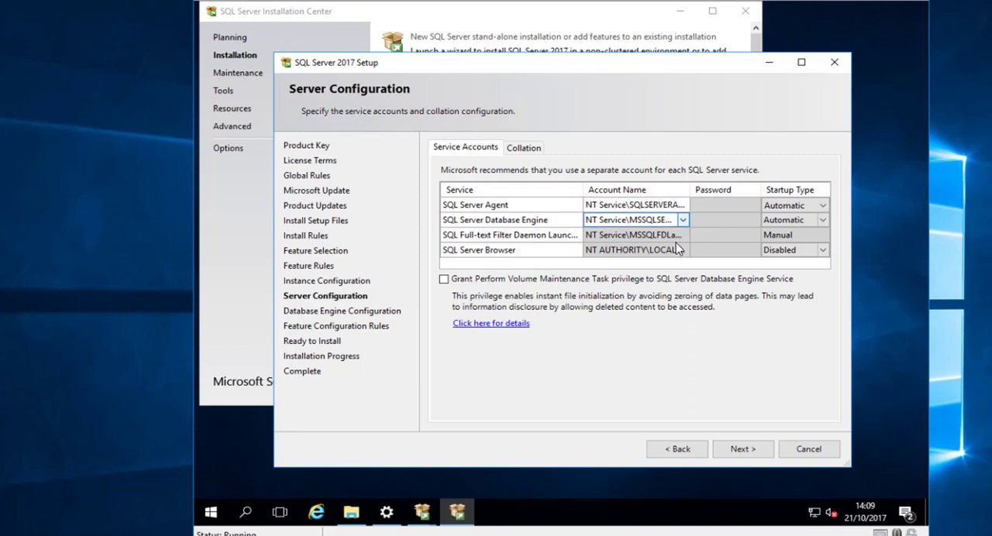
- Change the Database Engine collation to the SQL collation SQL_Latin1_General_CP1_CI_AS and continue to the Database Engine configuration
left_click(531, 150)
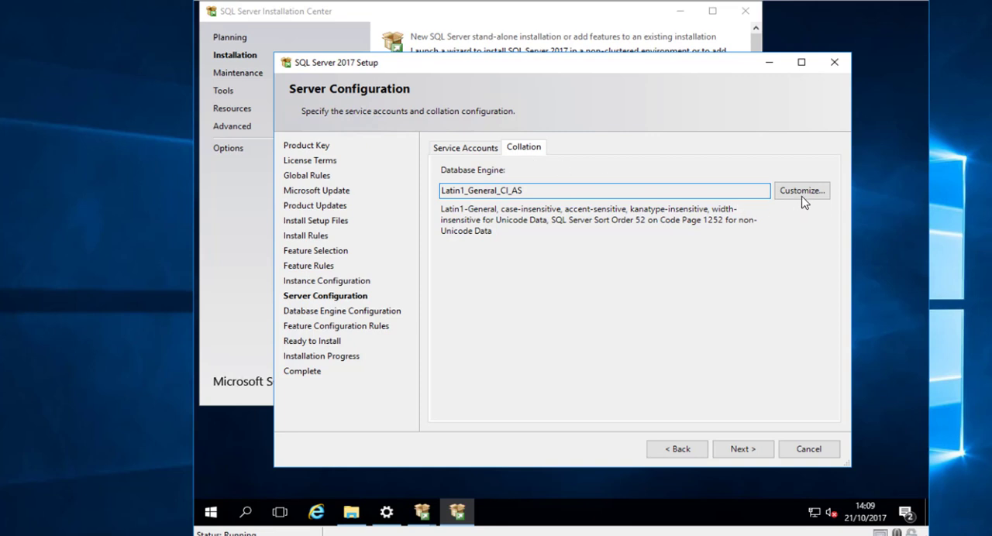
left_click_drag(537, 190, 413, 189)
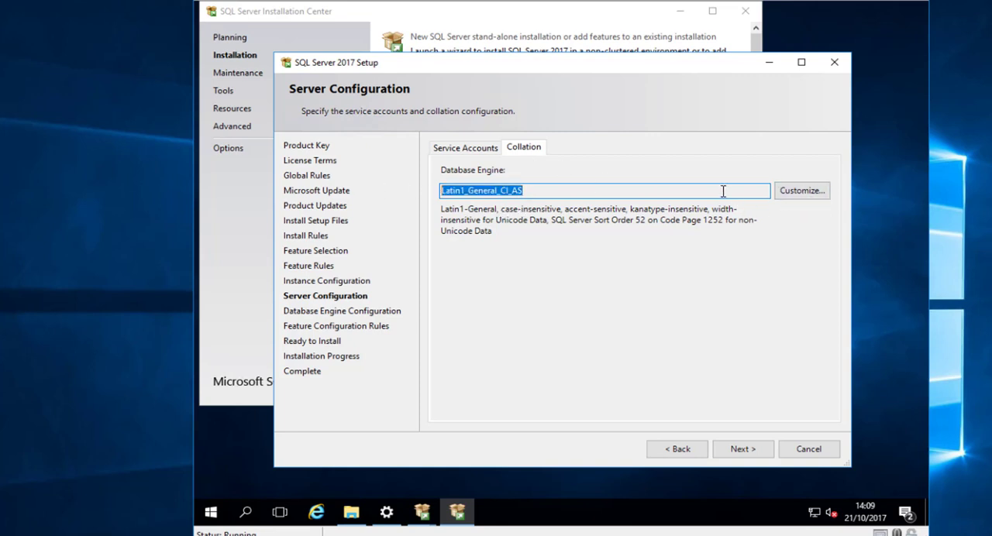
left_click(813, 191)
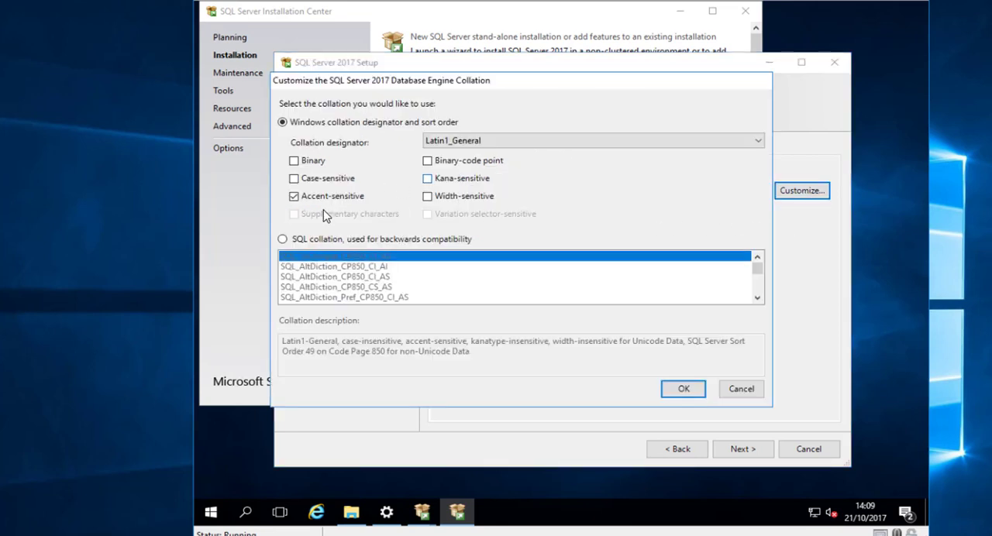
left_click(355, 242)
left_click_drag(757, 299, 757, 299)
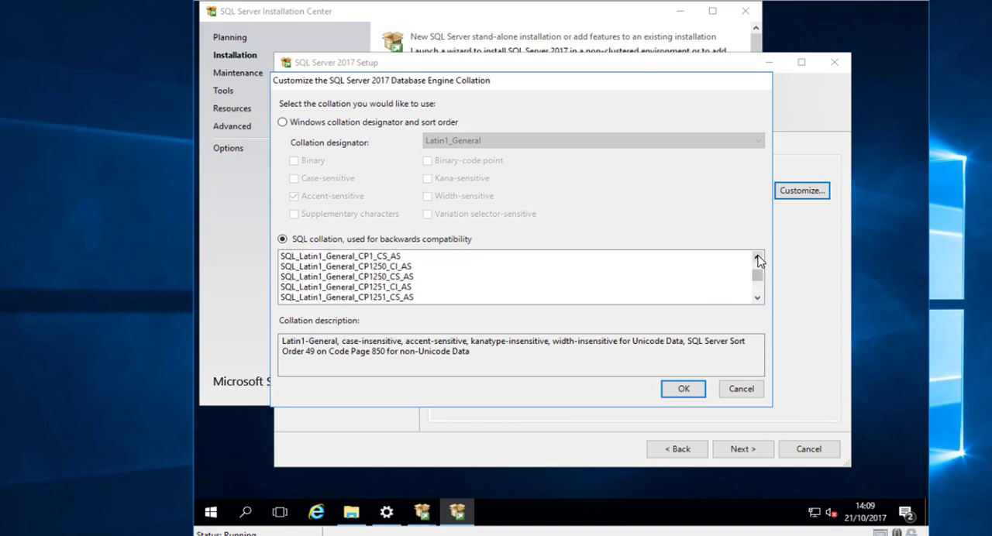
left_click_drag(757, 257, 758, 256)
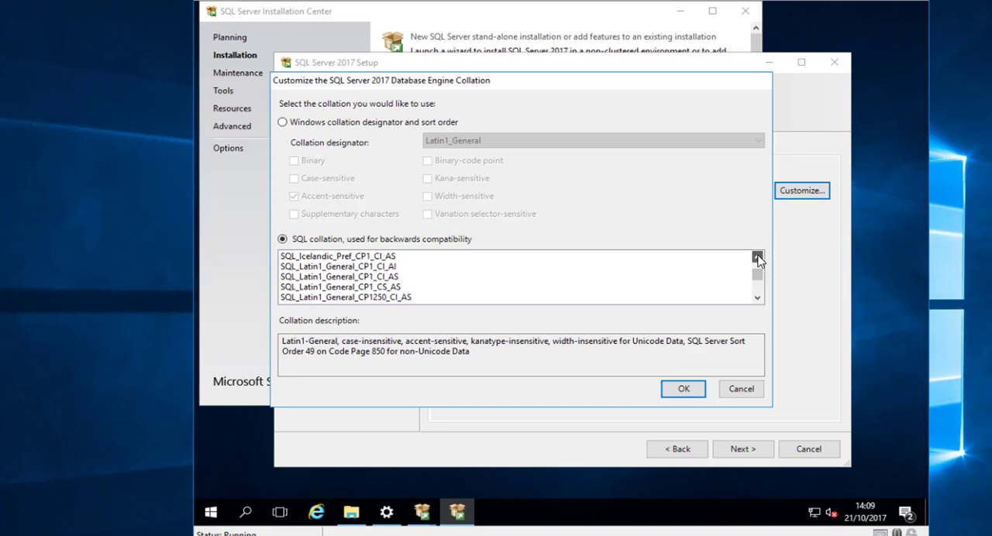
left_click(379, 278)
left_click(683, 391)
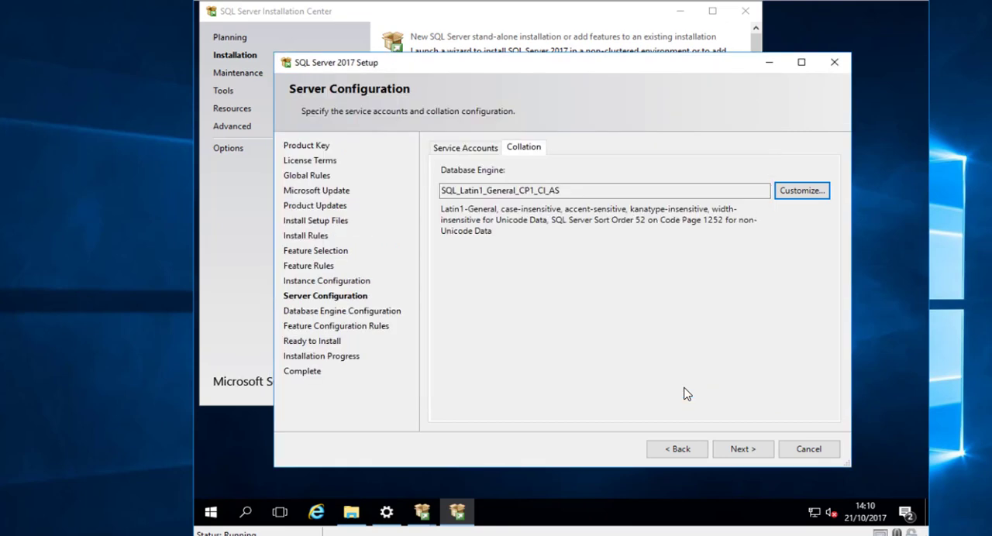
left_click(740, 451)
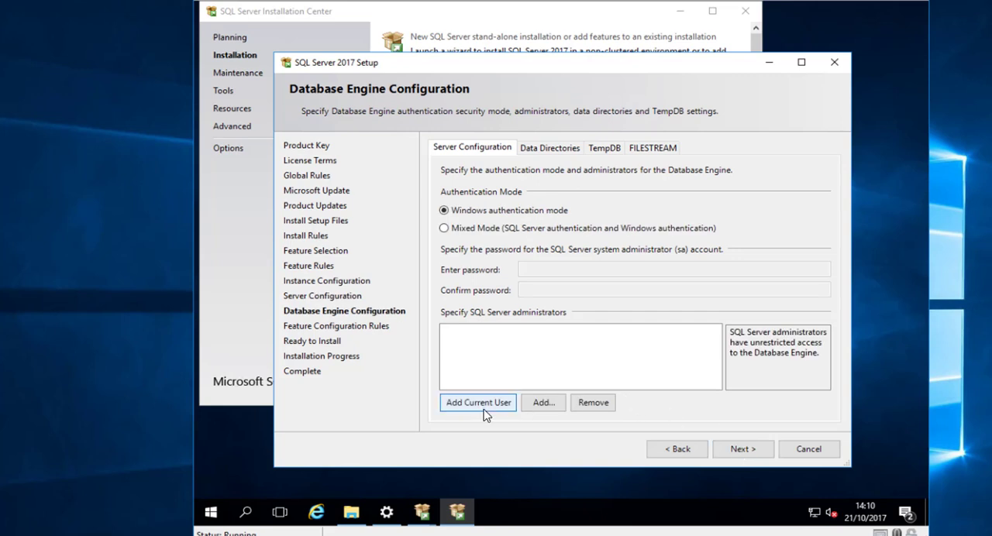
left_click(557, 407)
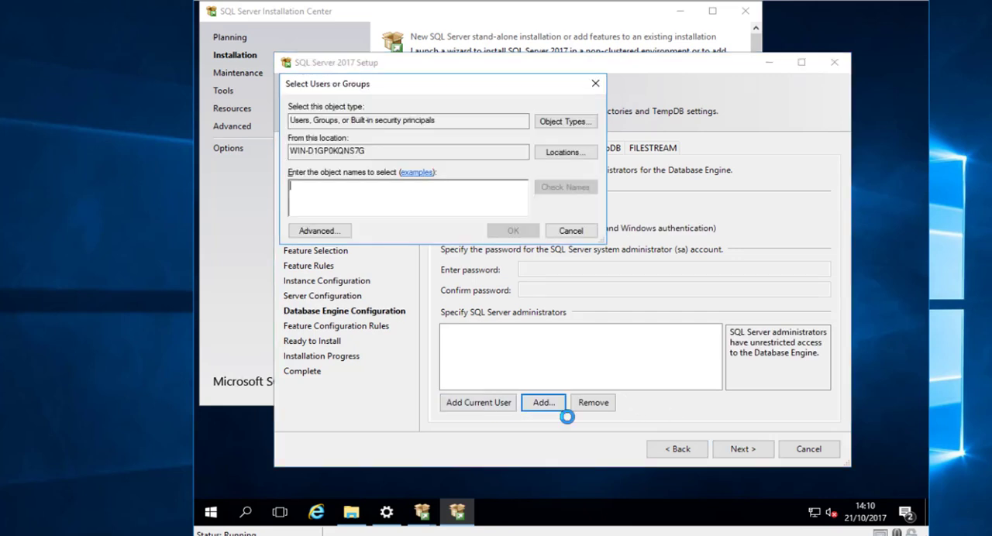
left_click(569, 158)
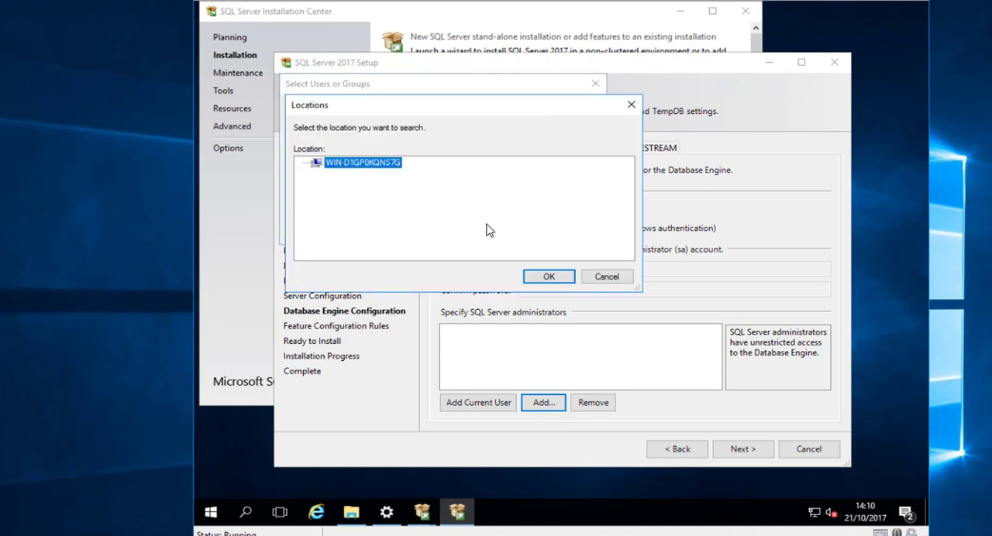
left_click(608, 279)
left_click(571, 231)
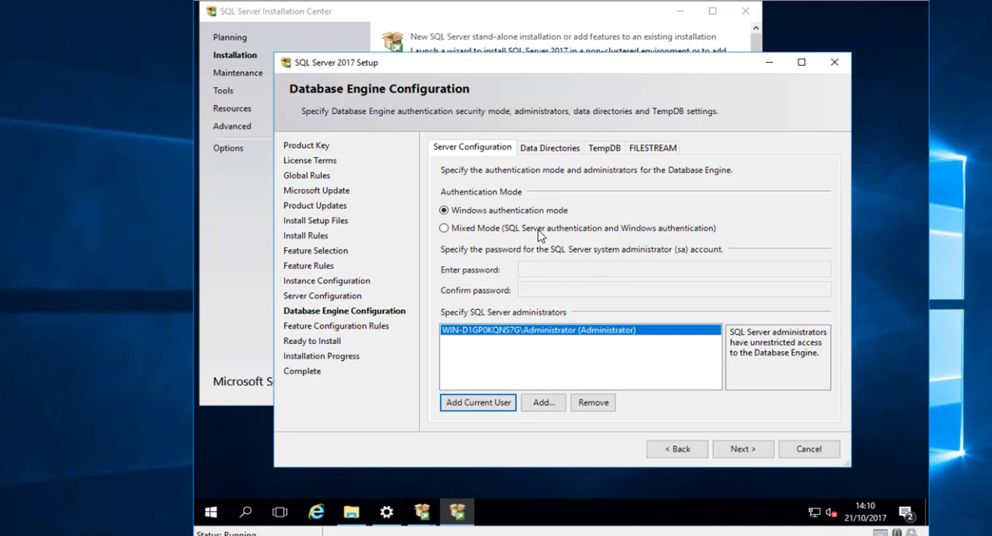
- Add the current user as a SQL Server administrator, keep Windows authentication mode and open the data directory settings
left_click(562, 149)
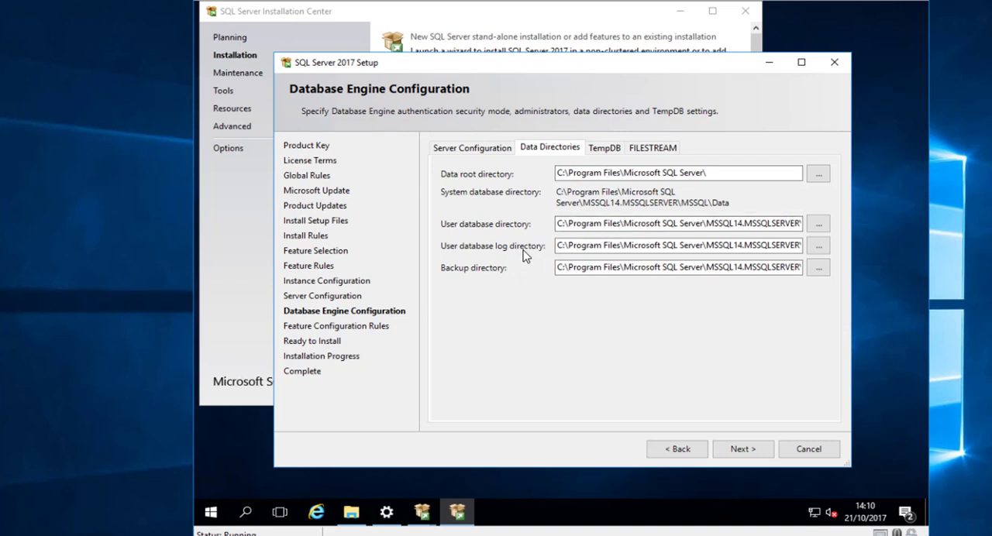
- Bring the offline 64 GB Disk 2 and 128 GB Disk 1 online in Disk Management
right_click(209, 517)
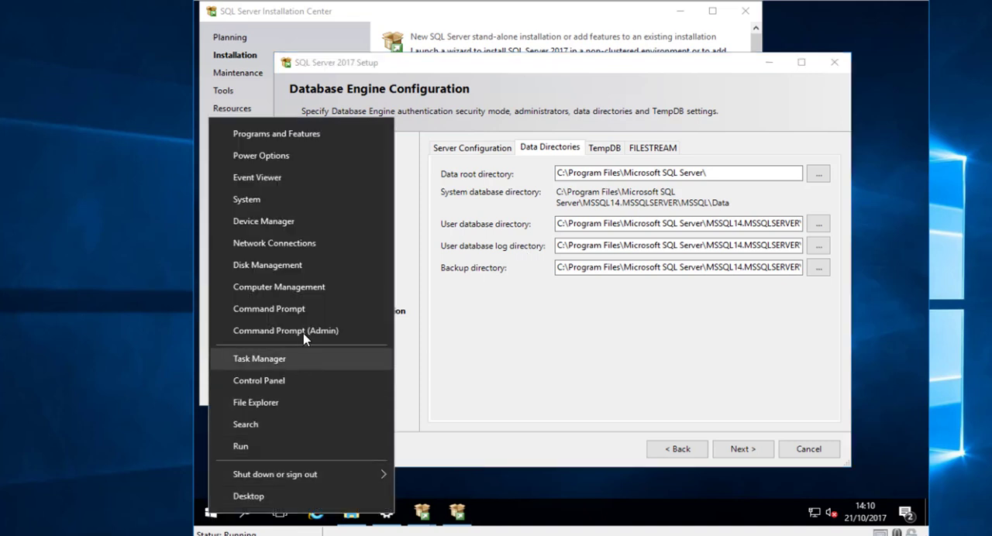
left_click(400, 255)
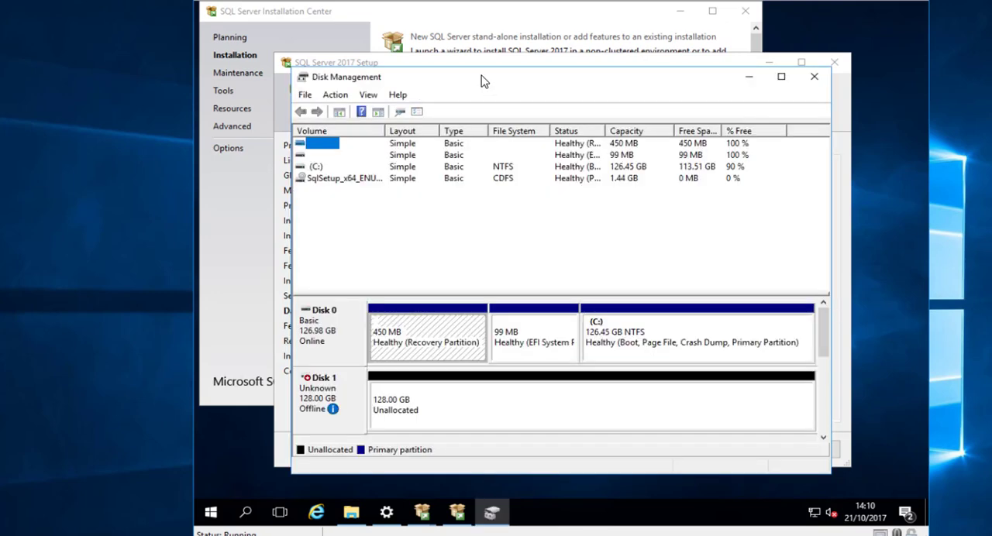
double_click(481, 81)
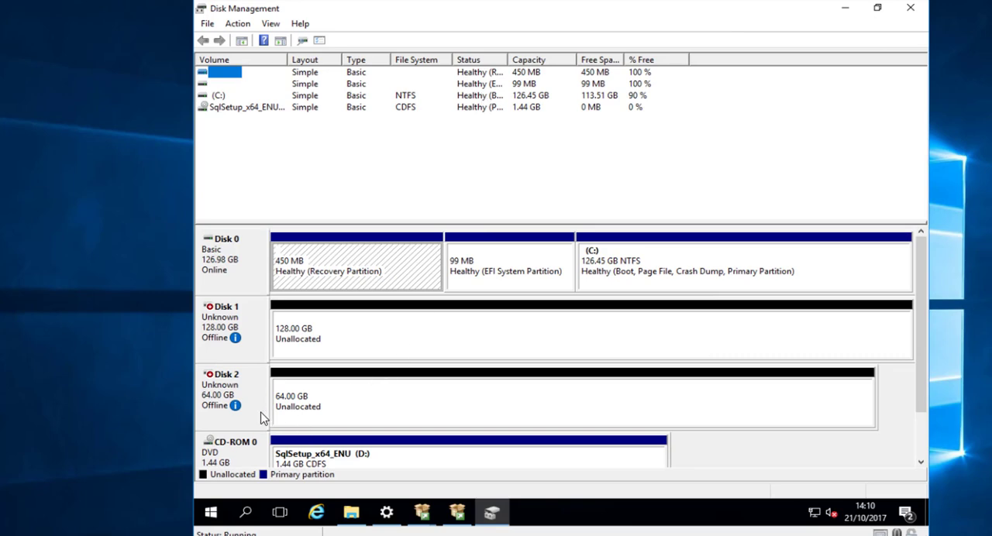
right_click(348, 407)
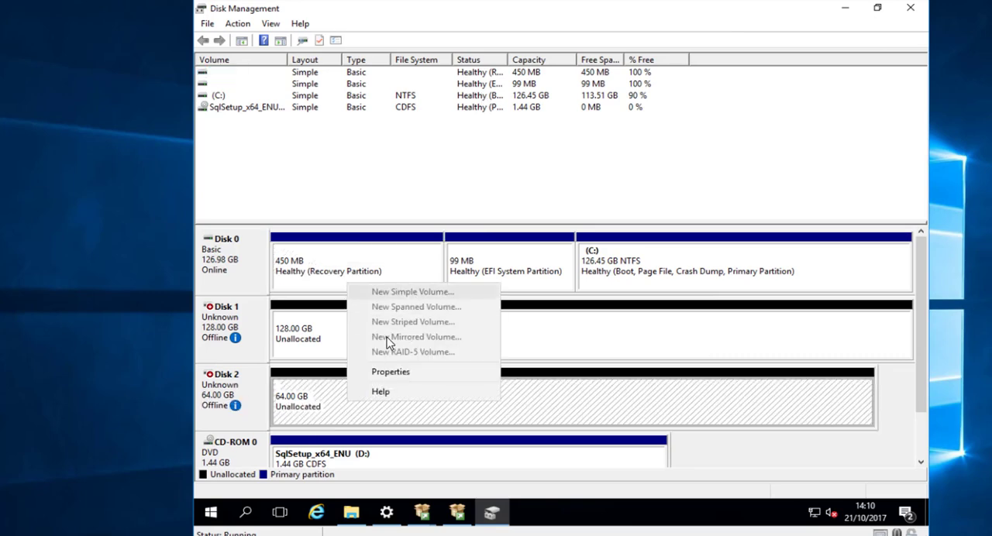
right_click(248, 393)
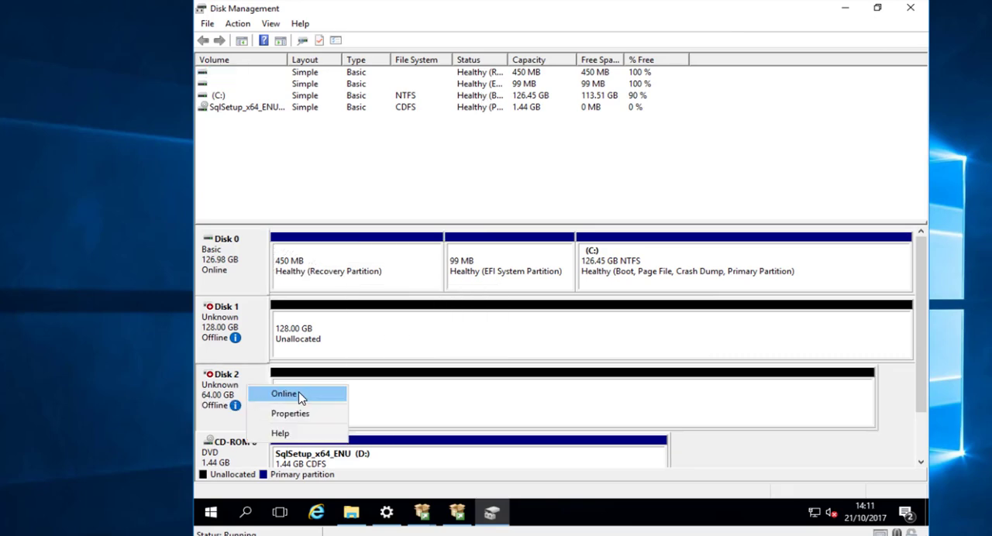
left_click(299, 397)
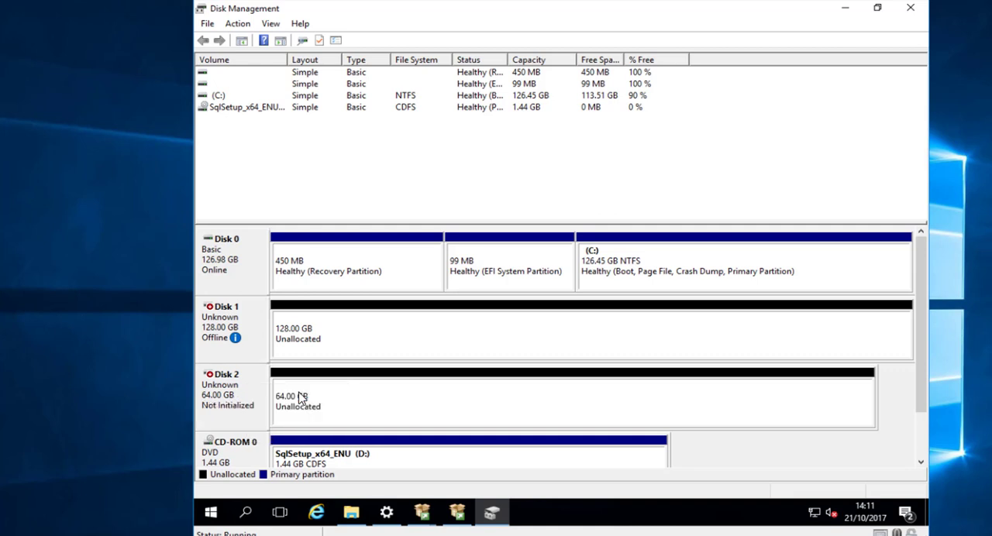
right_click(256, 402)
left_click(237, 348)
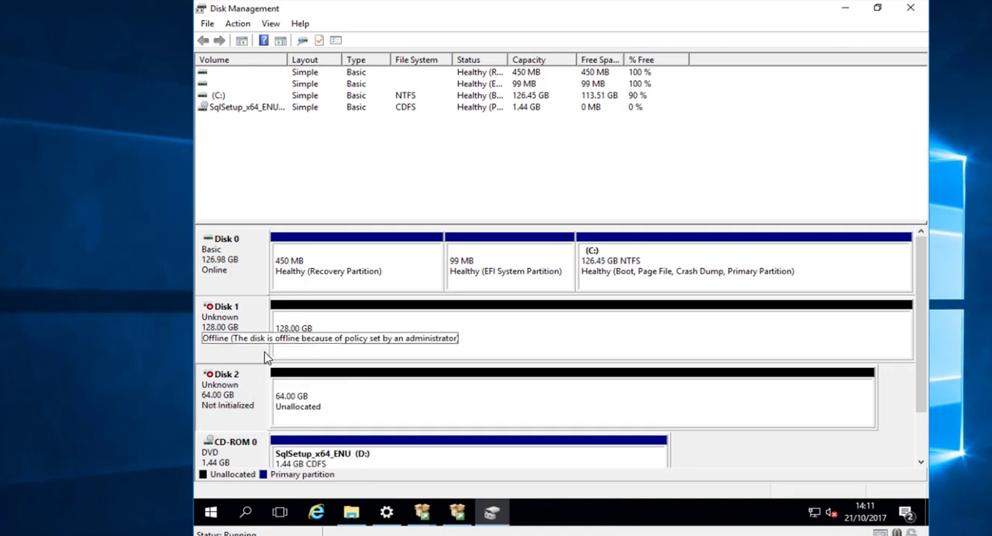
right_click(258, 362)
left_click(273, 361)
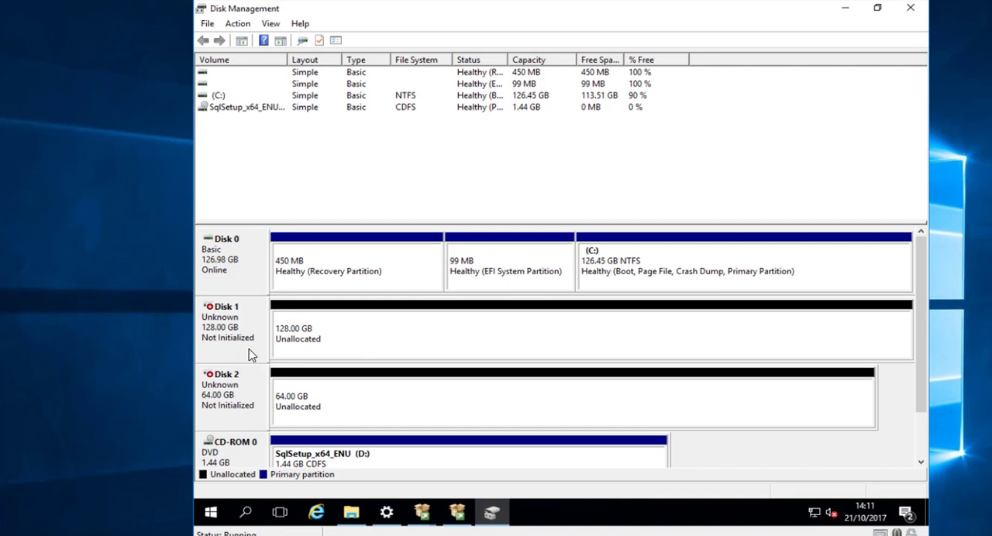
- Initialize Disk 1 and Disk 2 together with the GPT partition style
right_click(249, 349)
left_click(293, 364)
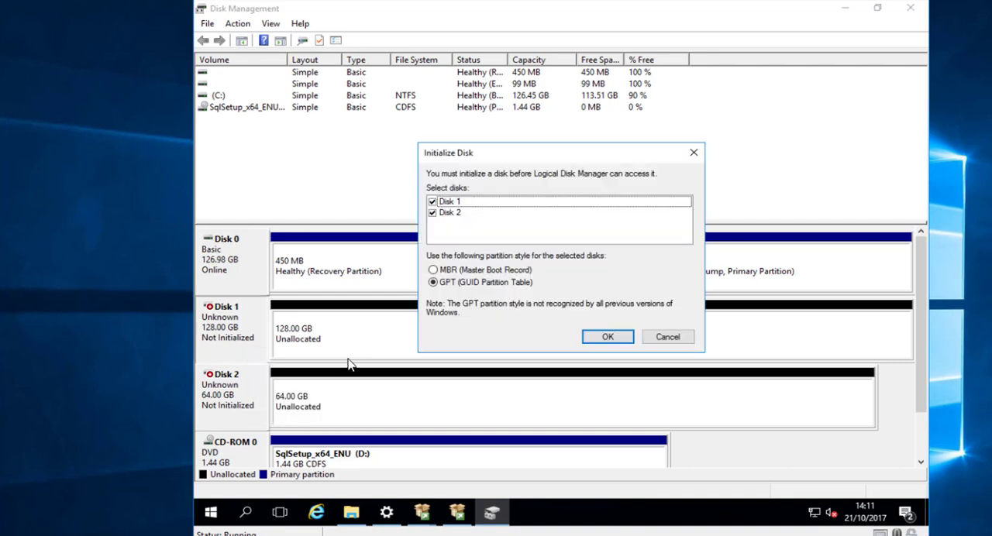
left_click(614, 341)
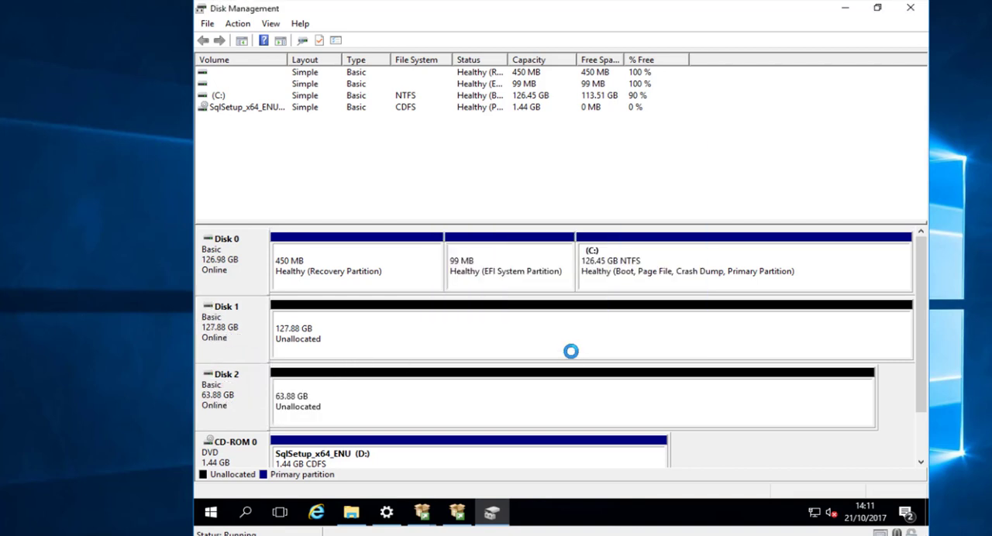
- Create a quick-formatted NTFS simple volume on Disk 2 with drive letter E and the label LOGS
right_click(392, 412)
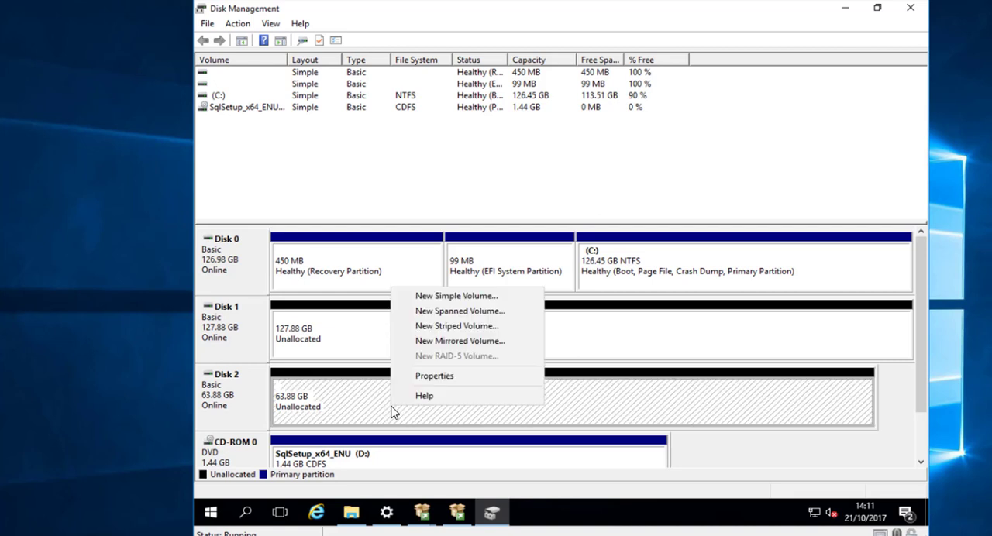
left_click(438, 297)
left_click(475, 318)
left_click(475, 319)
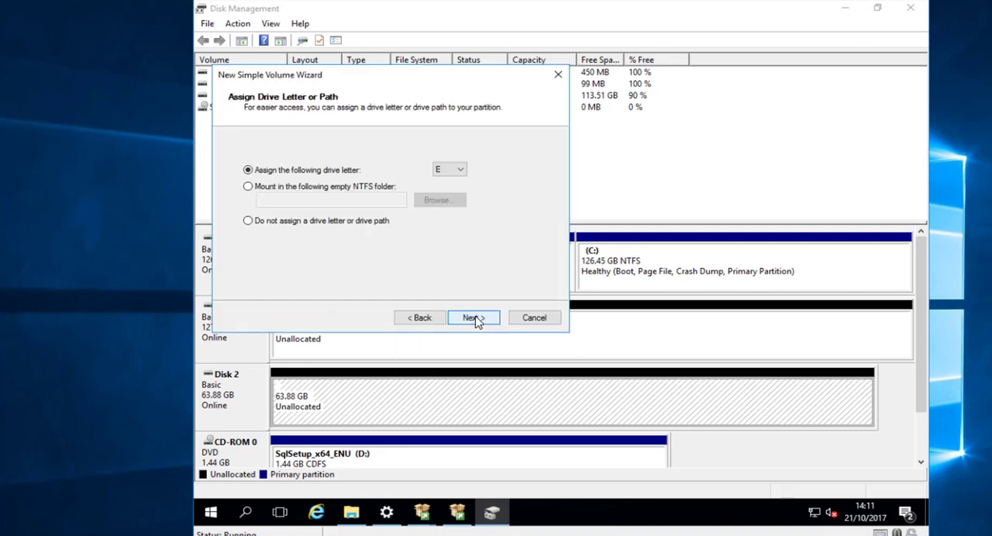
left_click(475, 319)
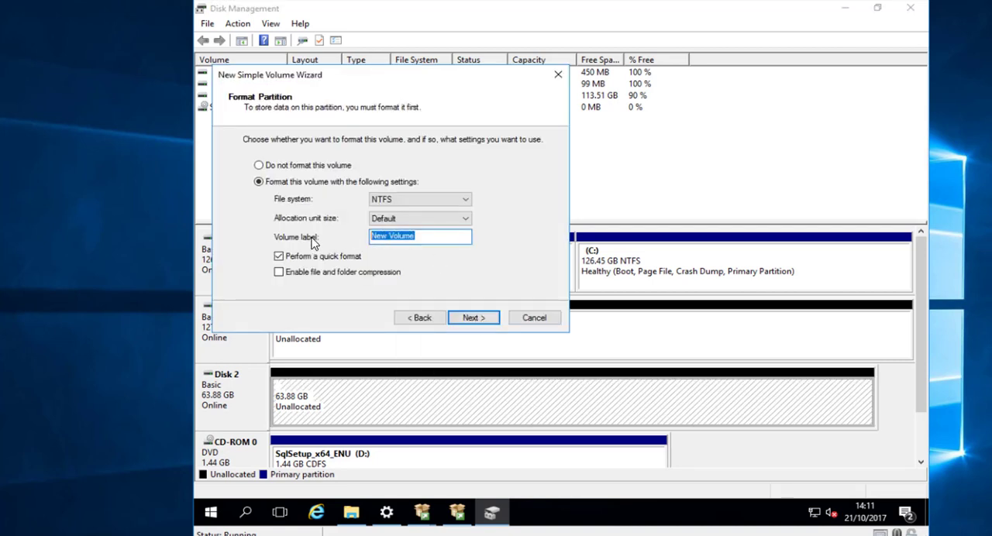
type("LOGS")
key("Return")
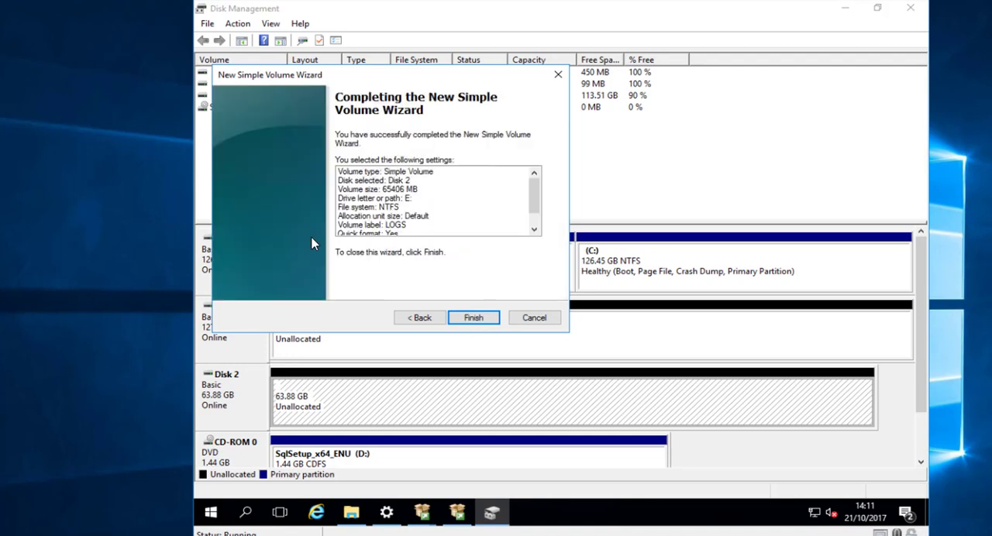
left_click(472, 317)
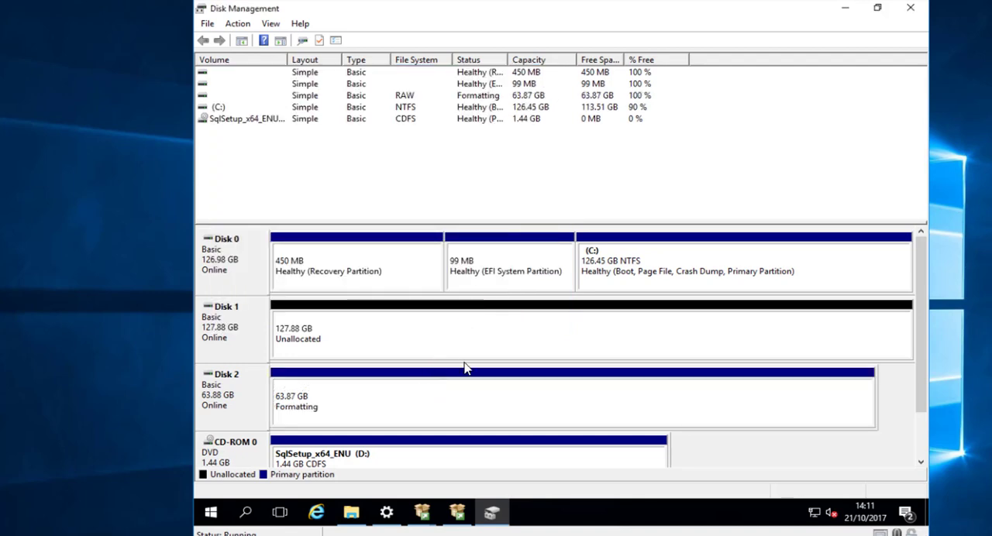
- Create a quick-formatted NTFS simple volume labelled DATA with drive letter F on Disk 1 and close Disk Management
right_click(396, 338)
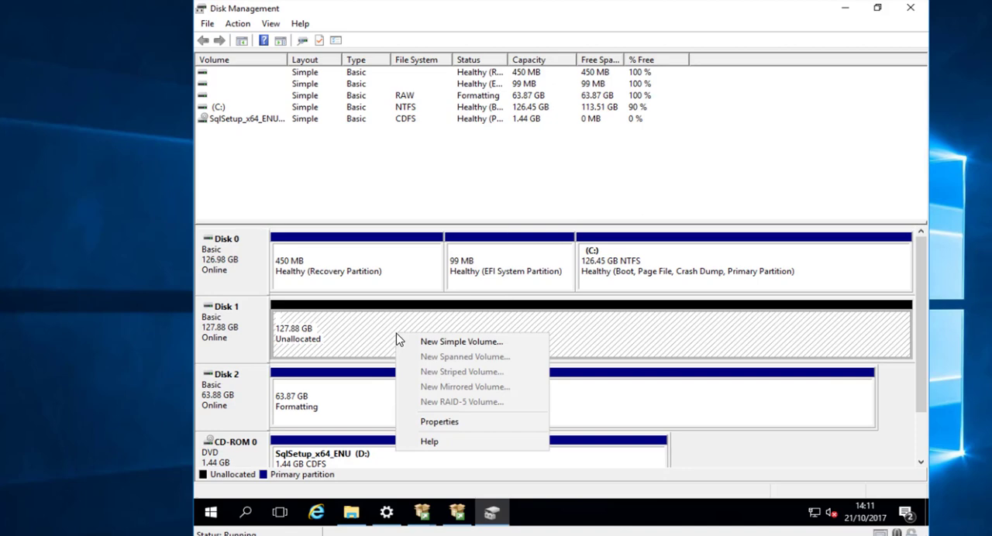
left_click(458, 341)
left_click(469, 321)
left_click(468, 321)
left_click(468, 321)
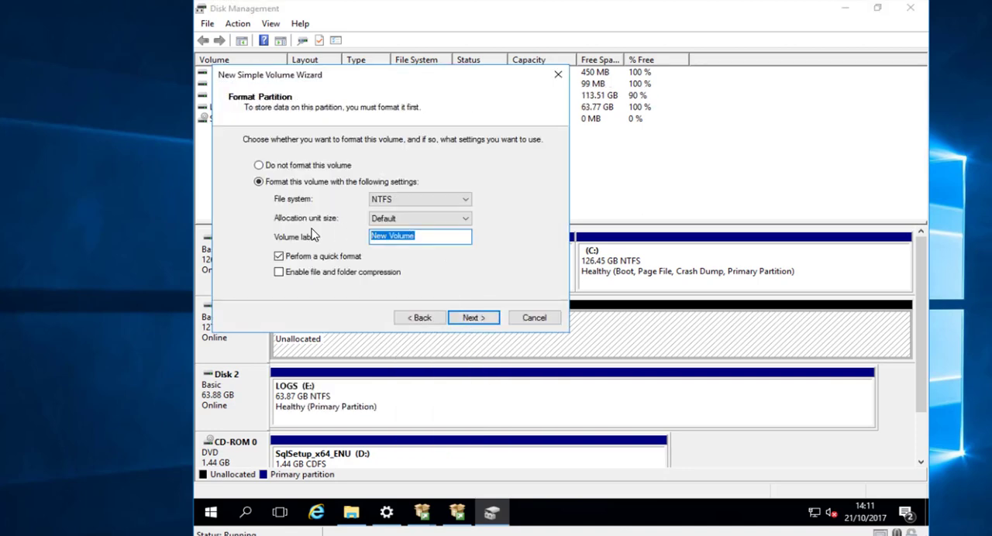
type("DATA")
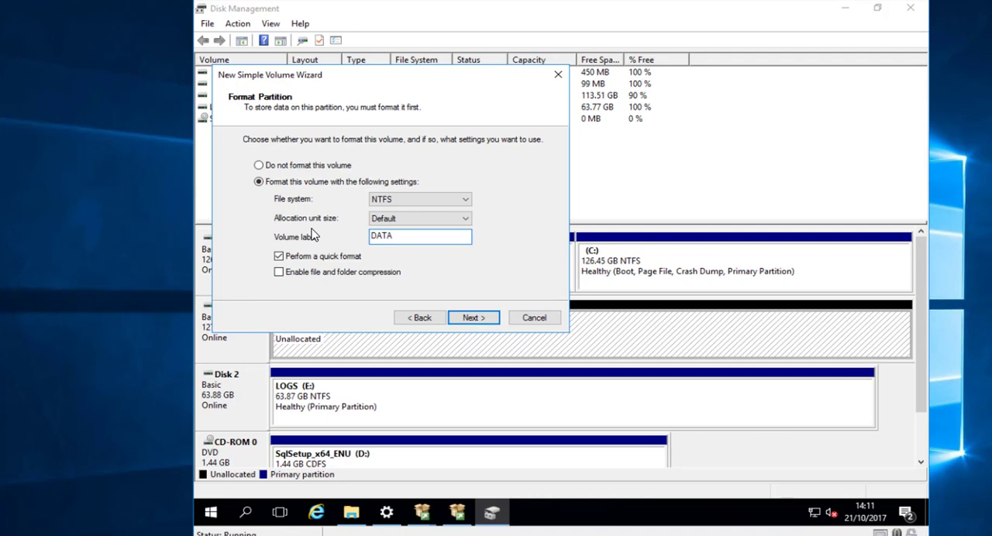
left_click(475, 320)
left_click(476, 320)
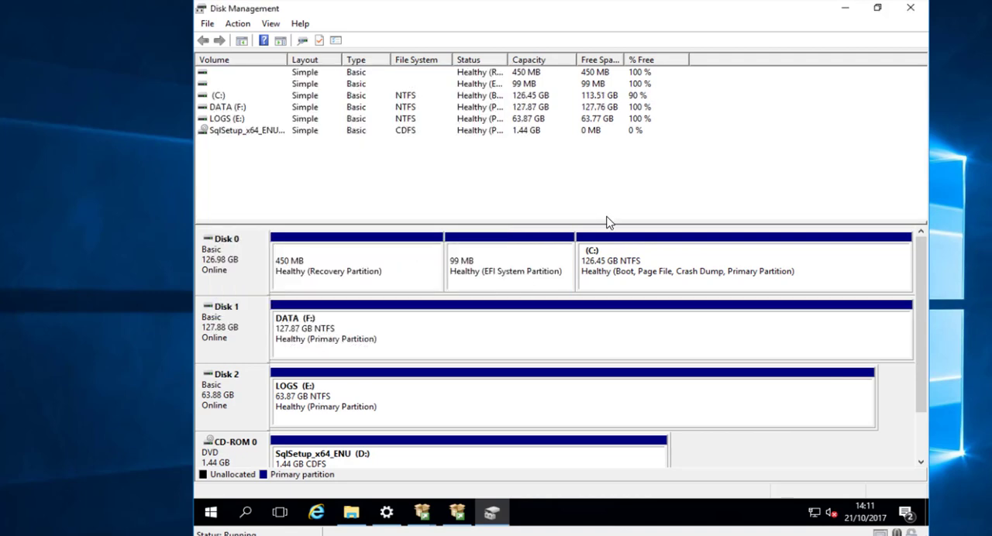
left_click(910, 8)
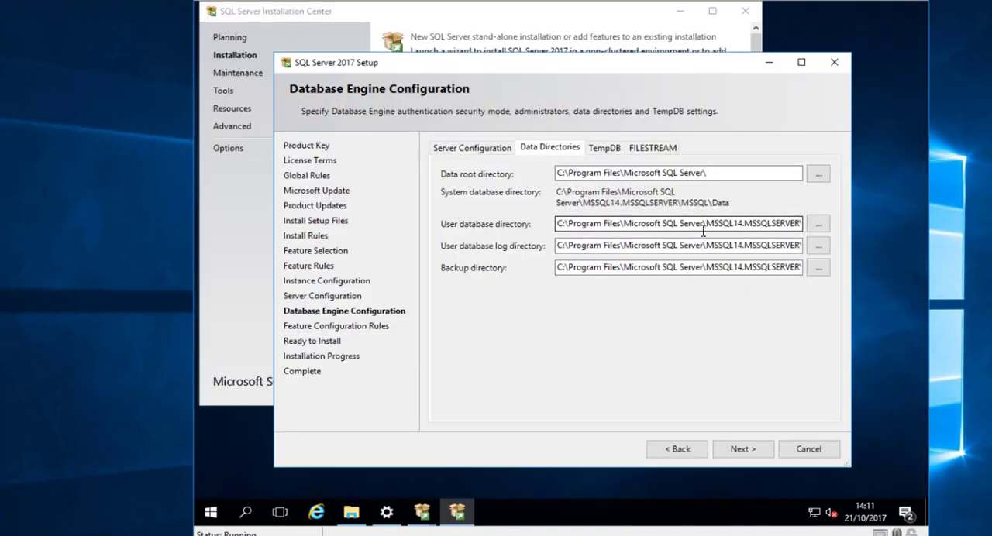
- Change the user database directory to drive F: and the user database log directory to drive E:, keeping the remaining paths
left_click(700, 225)
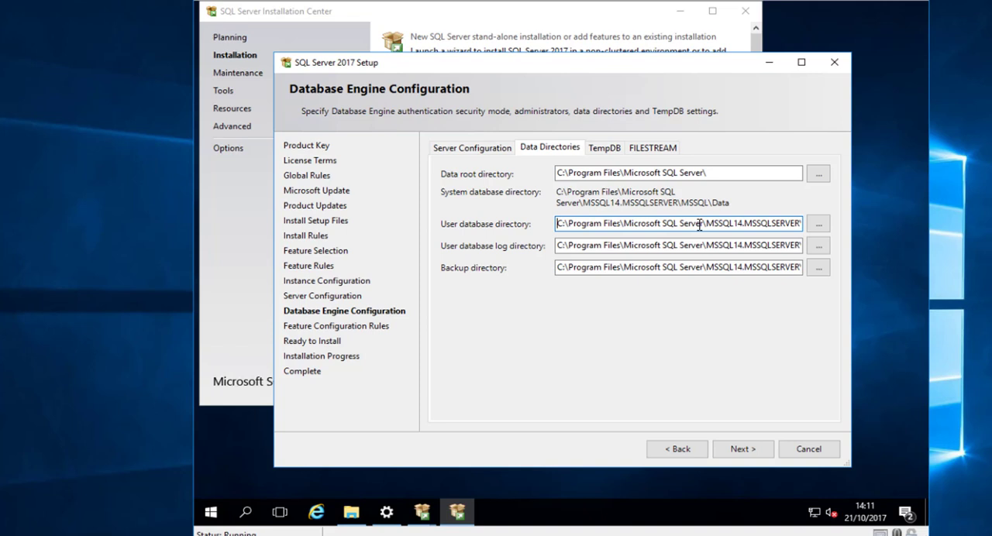
key("Delete")
type("F")
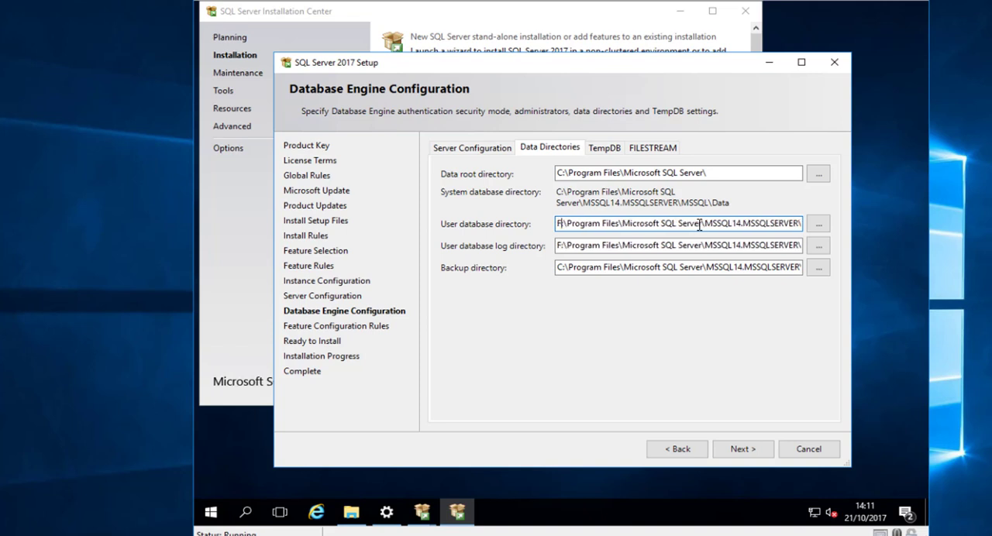
left_click(631, 246)
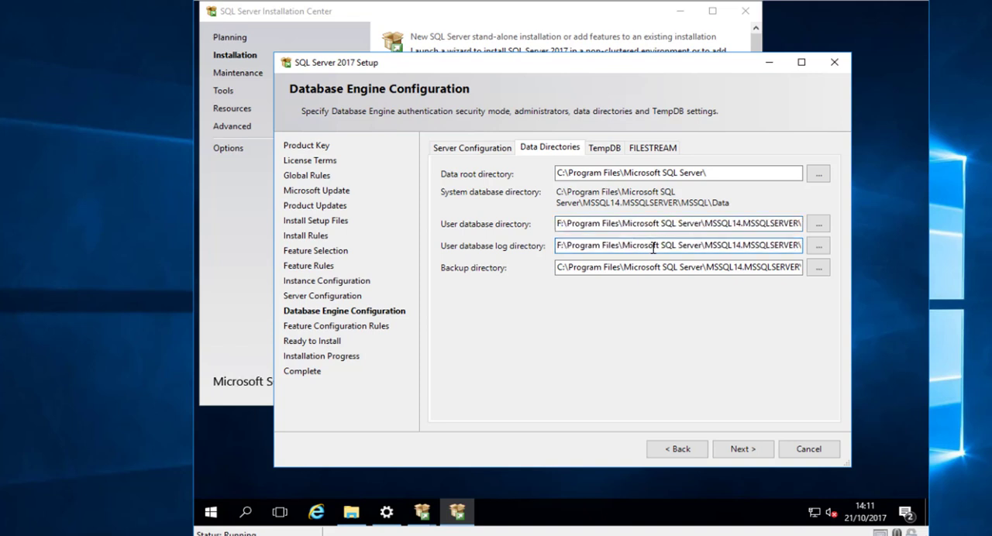
key("Delete")
type("E")
- Review the TempDB and authentication settings, keep them as they are and continue to the installation summary
left_click(606, 147)
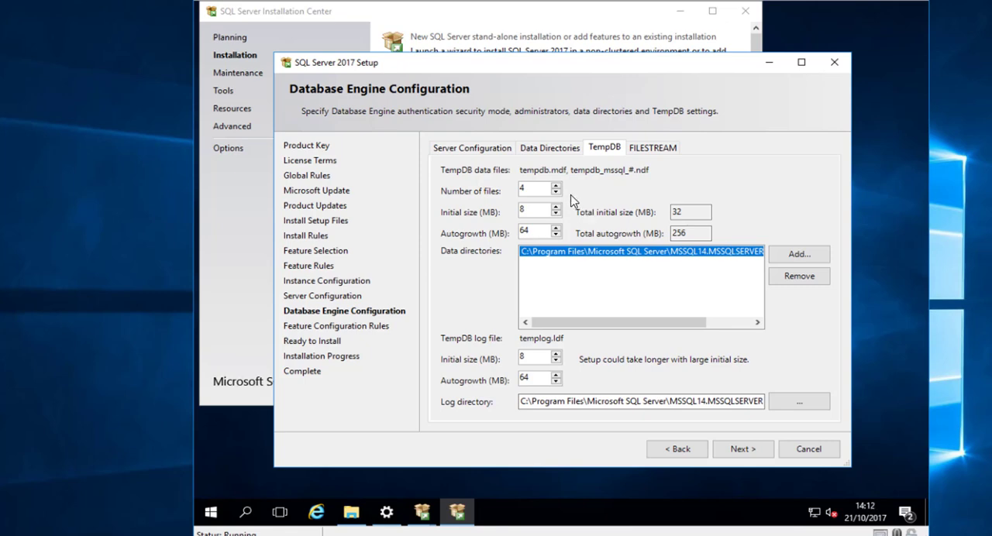
left_click(514, 150)
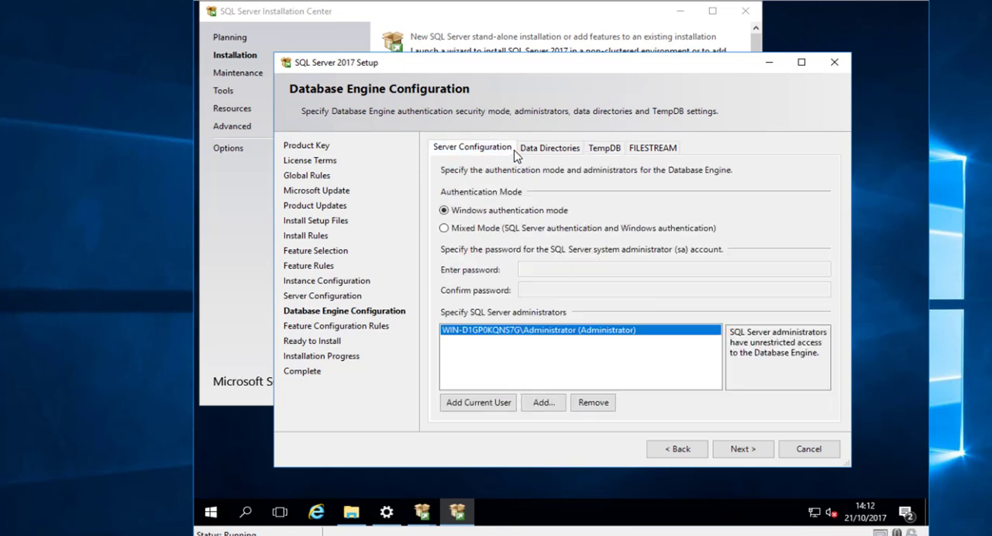
left_click(745, 450)
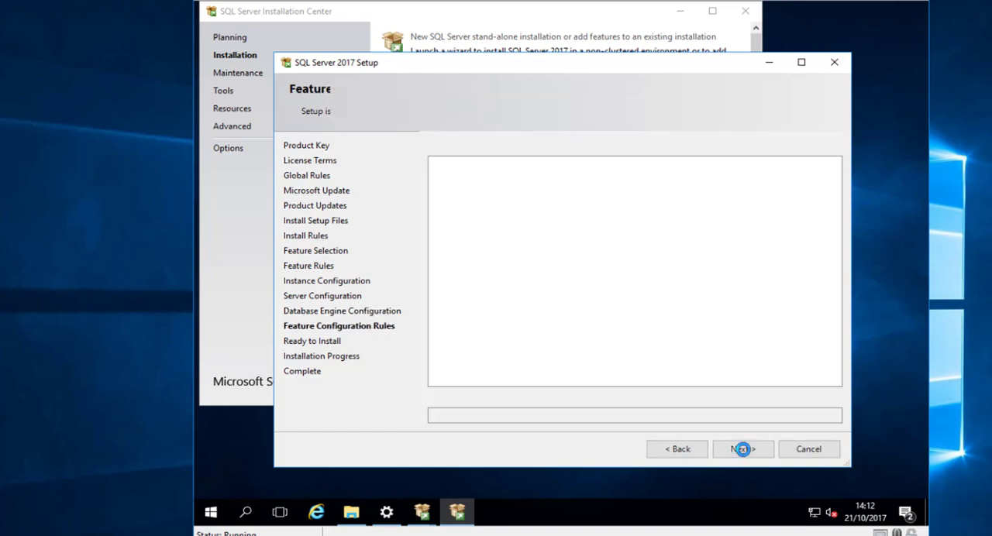
- Copy the configuration file path from the summary and open its containing folder 20171021_140721 in File Explorer
left_click(733, 417)
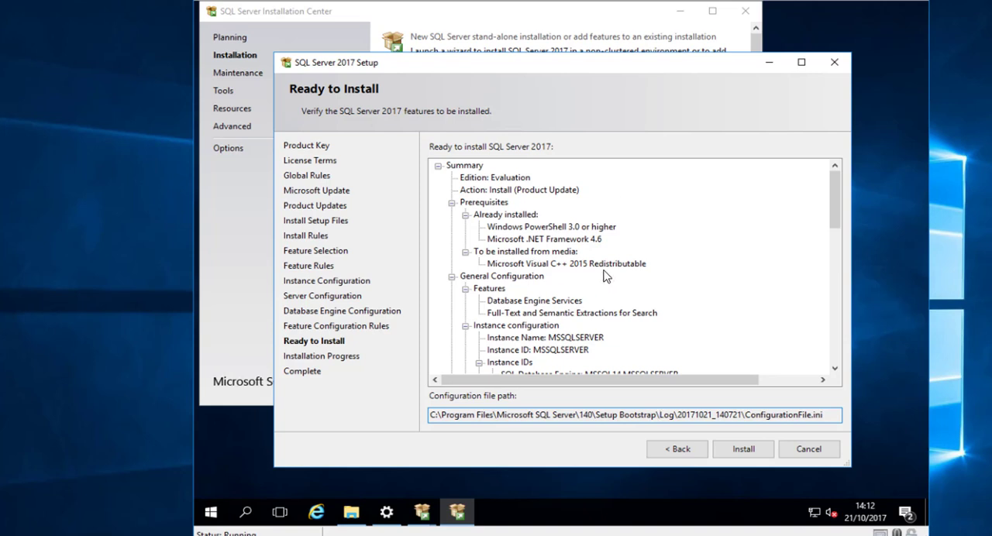
left_click_drag(828, 415, 375, 415)
key("ctrl+c")
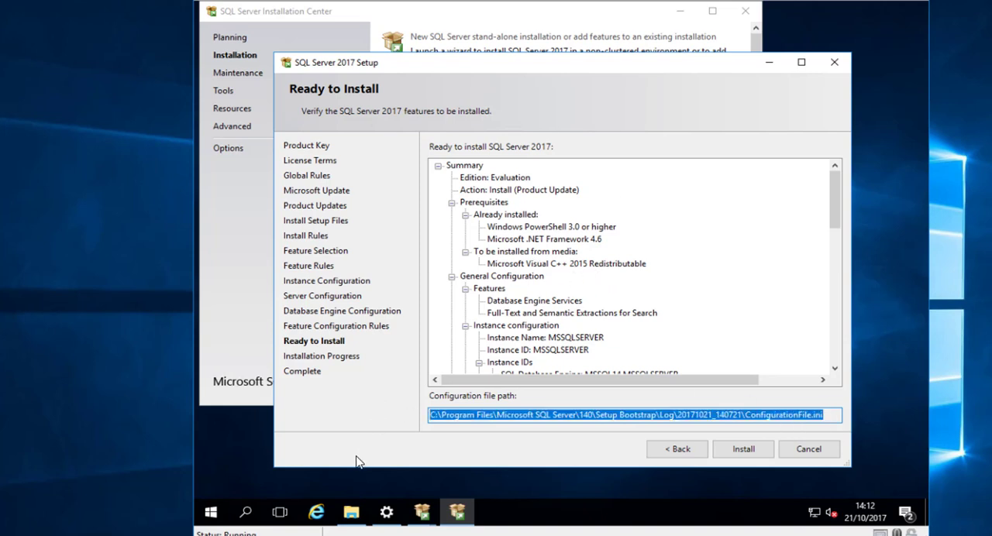
left_click(358, 508)
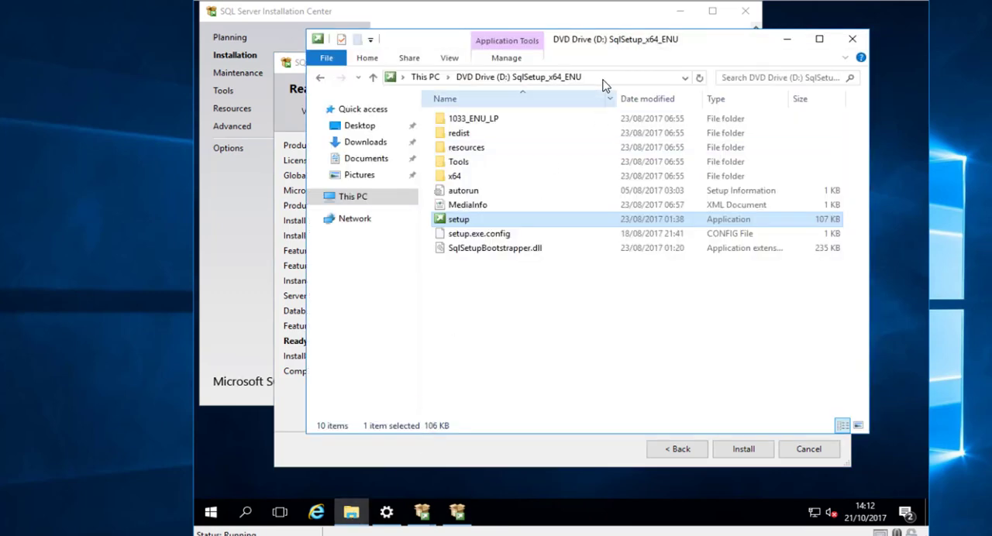
left_click(605, 77)
key("ctrl+v")
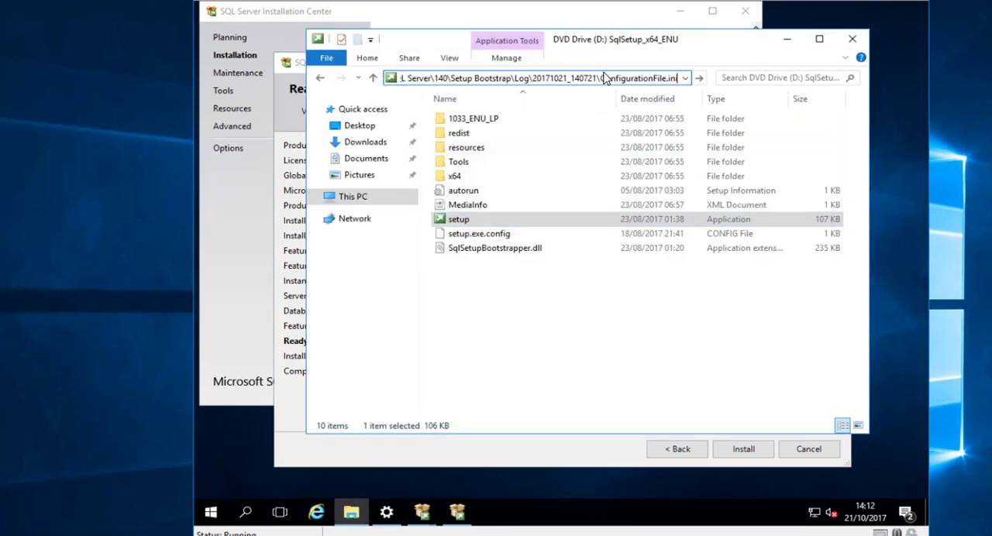
key("BackSpace")
key("BackSpace")
key("BackSpace")
key("BackSpace")
key("BackSpace")
key("BackSpace")
key("BackSpace")
key("BackSpace")
key("BackSpace")
key("BackSpace")
key("BackSpace")
key("BackSpace")
key("BackSpace")
key("BackSpace")
key("BackSpace")
key("BackSpace")
key("BackSpace")
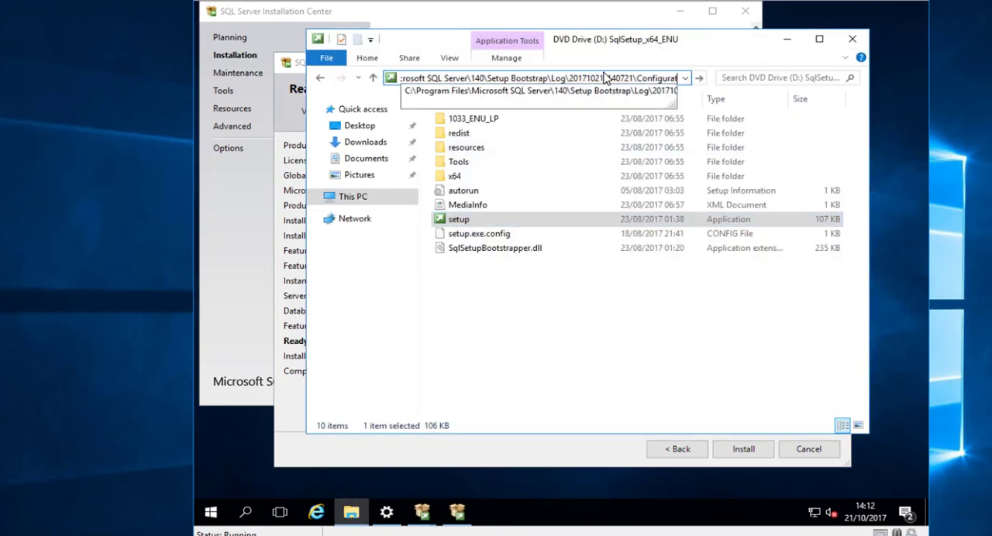
key("BackSpace")
key("BackSpace")
key("BackSpace")
key("BackSpace")
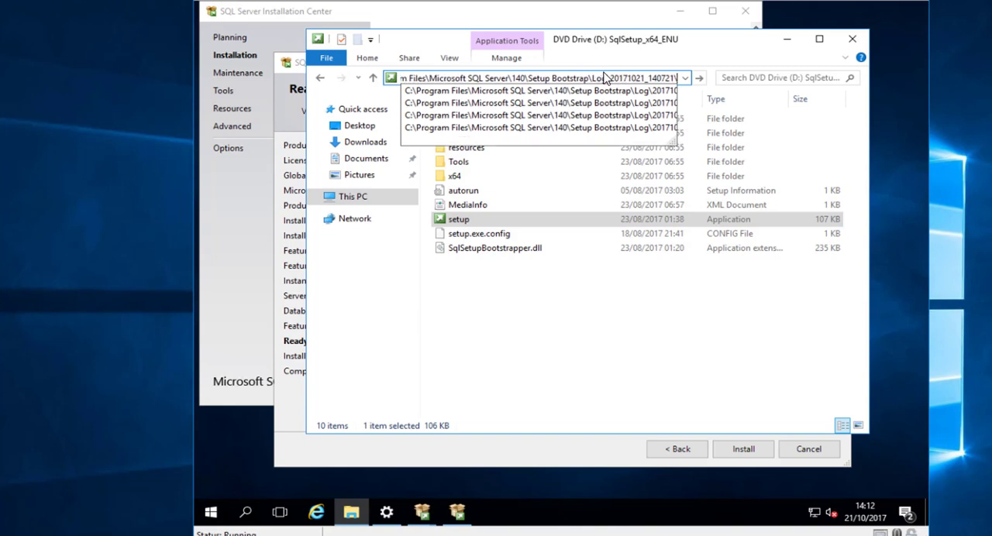
key("Return")
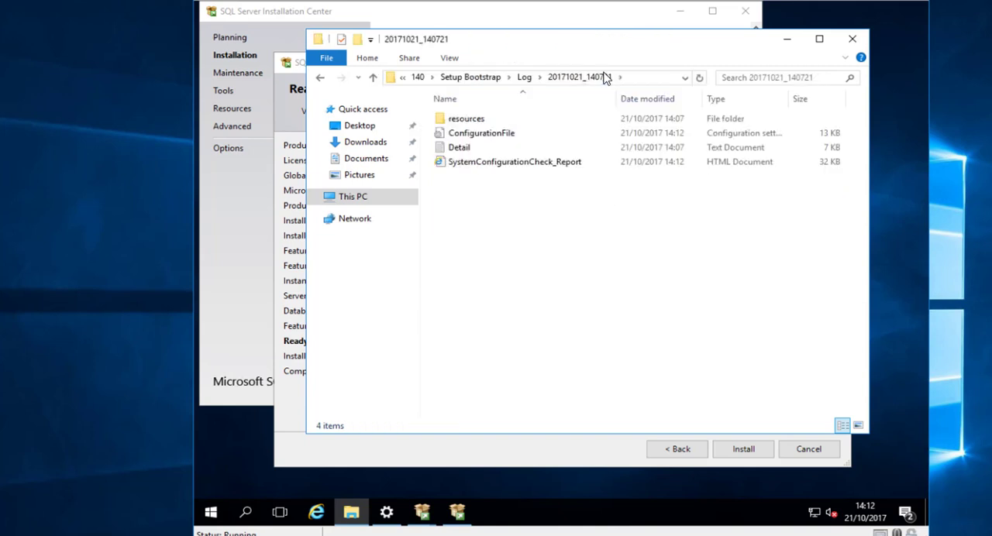
- Copy ConfigurationFile from the setup log folder to the root of the DATA (F:) drive
left_click(487, 134)
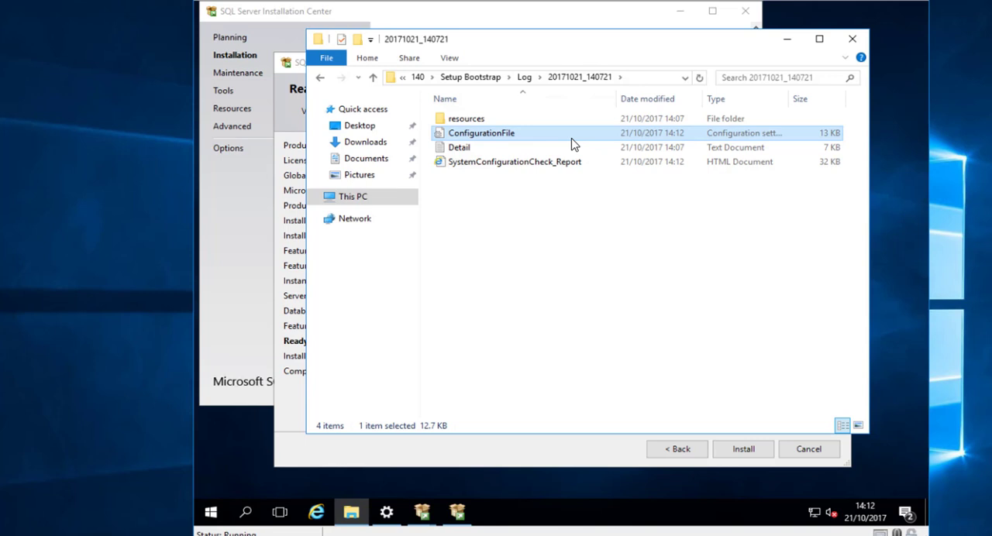
left_click(363, 201)
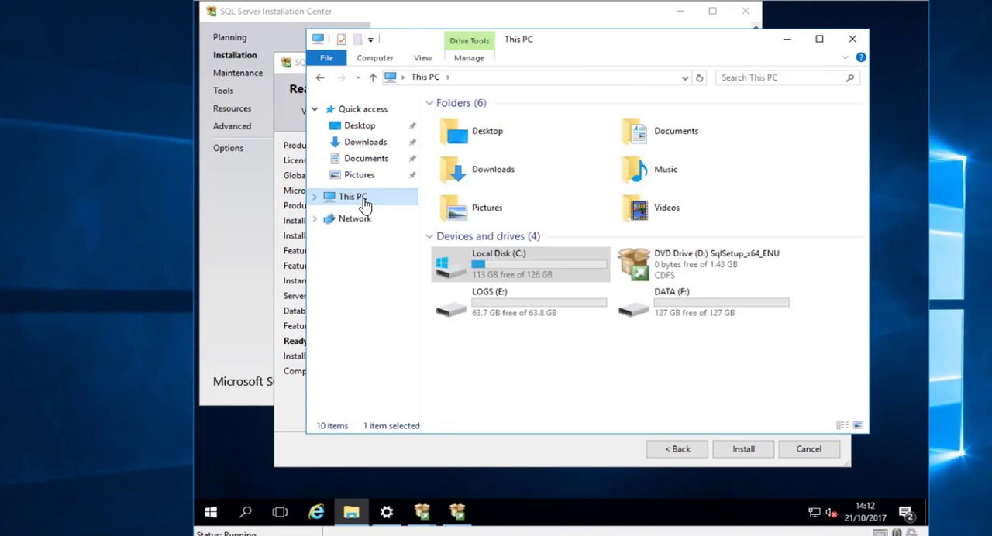
double_click(677, 298)
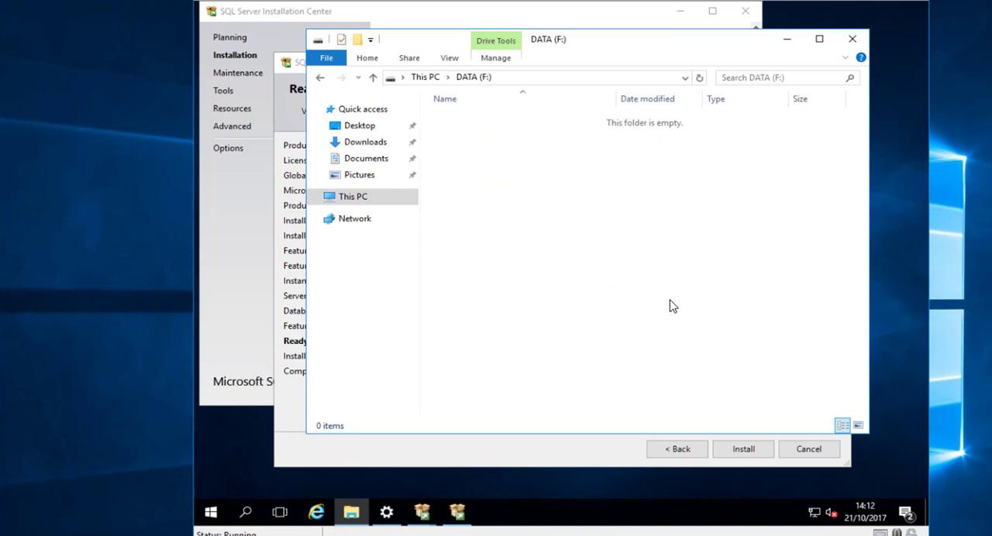
key("ctrl+v")
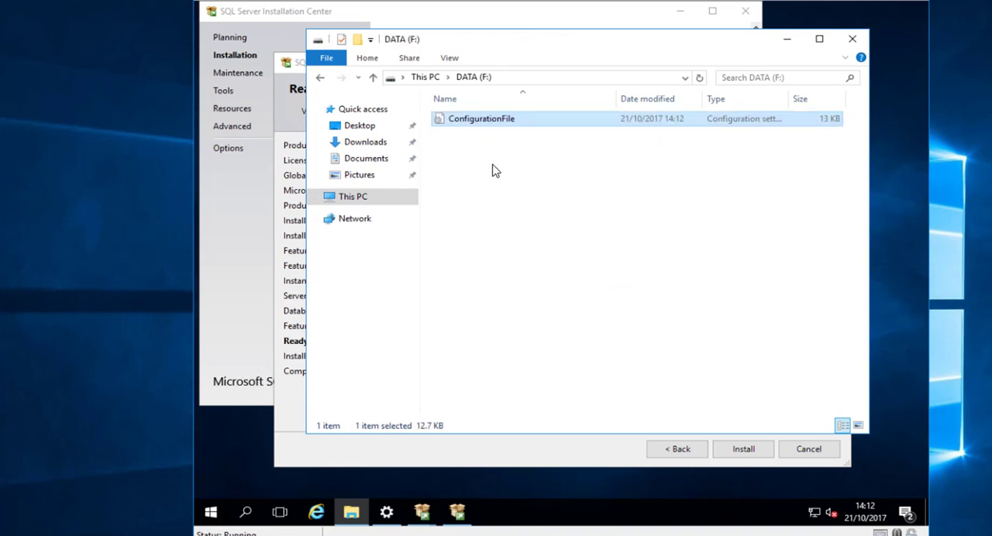
- Open the copied ConfigurationFile in Notepad, examine its features, instance, TempDB and directory settings, and close it
right_click(479, 122)
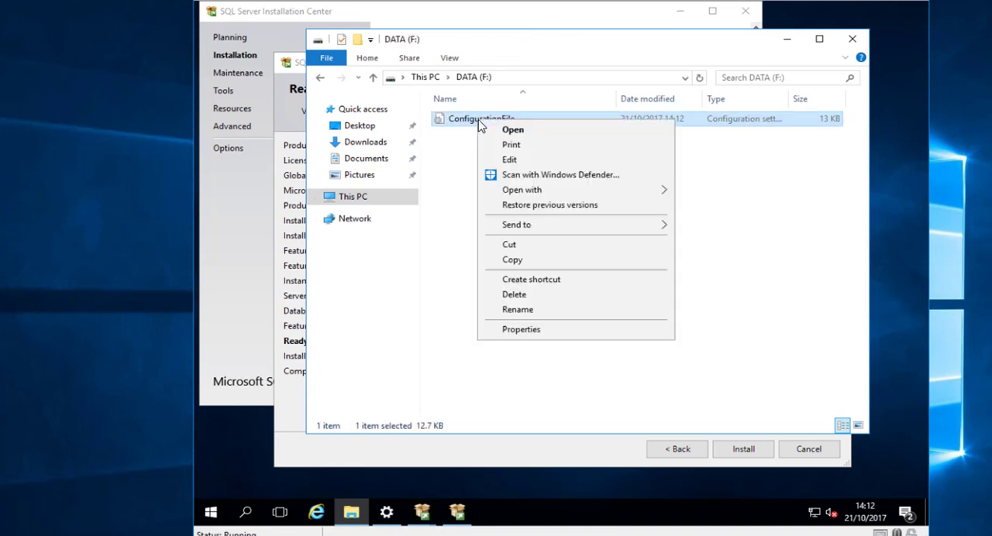
left_click(511, 159)
left_click(727, 45)
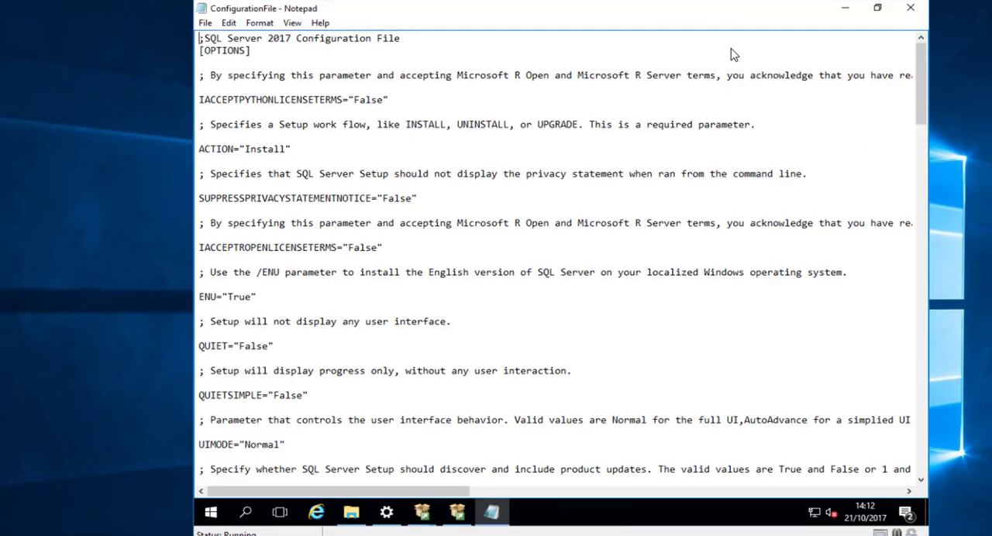
scroll(557, 291, "down", 20)
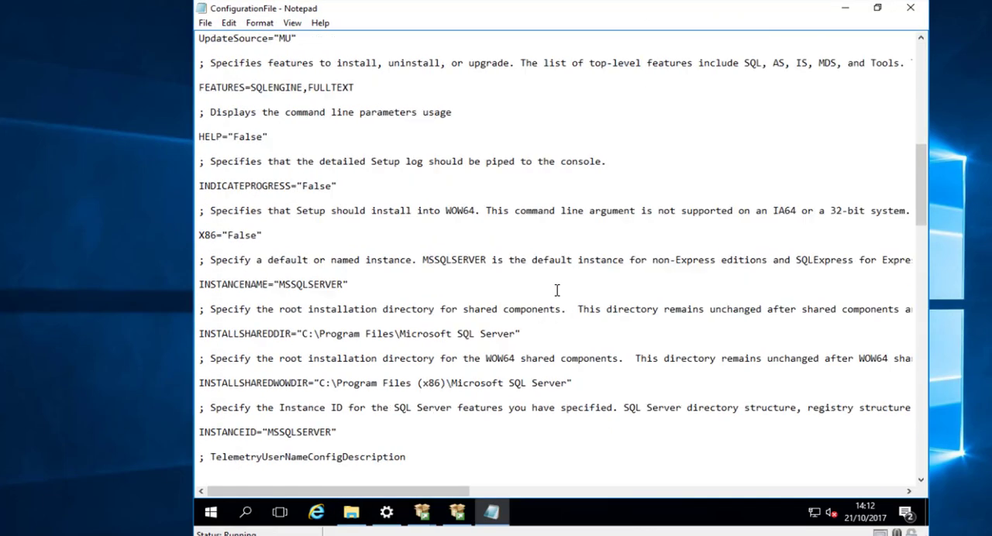
scroll(557, 291, "down", 20)
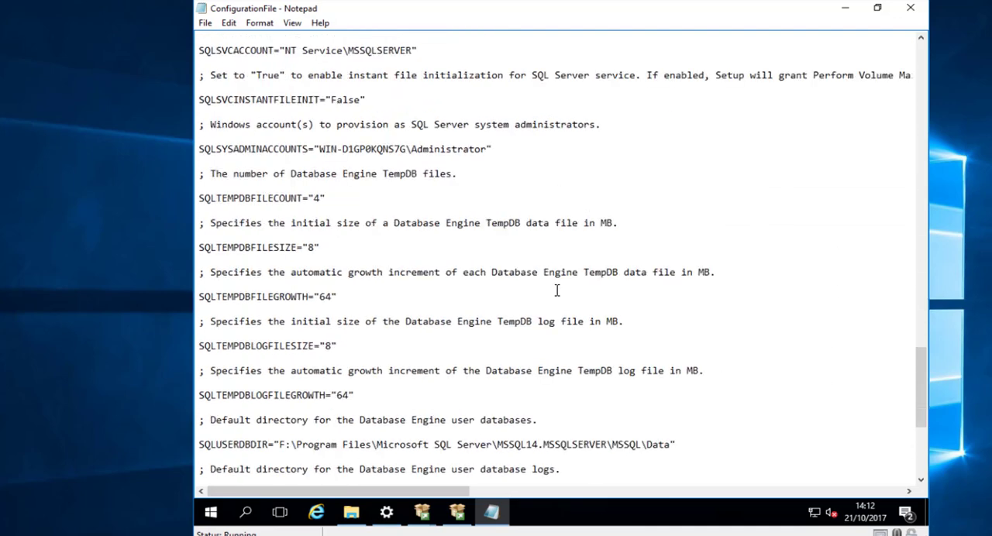
left_click(913, 8)
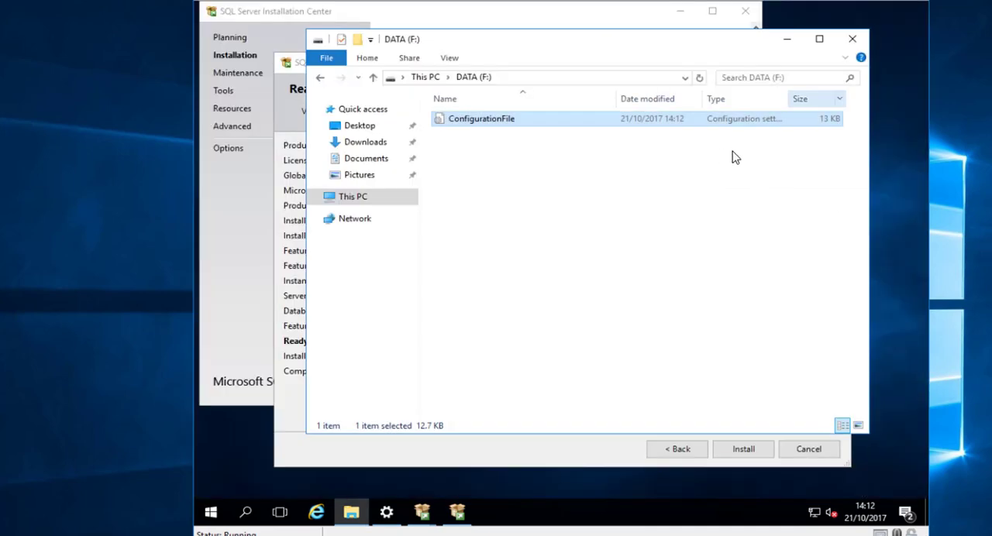
- Close File Explorer, cancel the SQL Server 2017 setup before installing and close its wizard
left_click(853, 39)
left_click(744, 455)
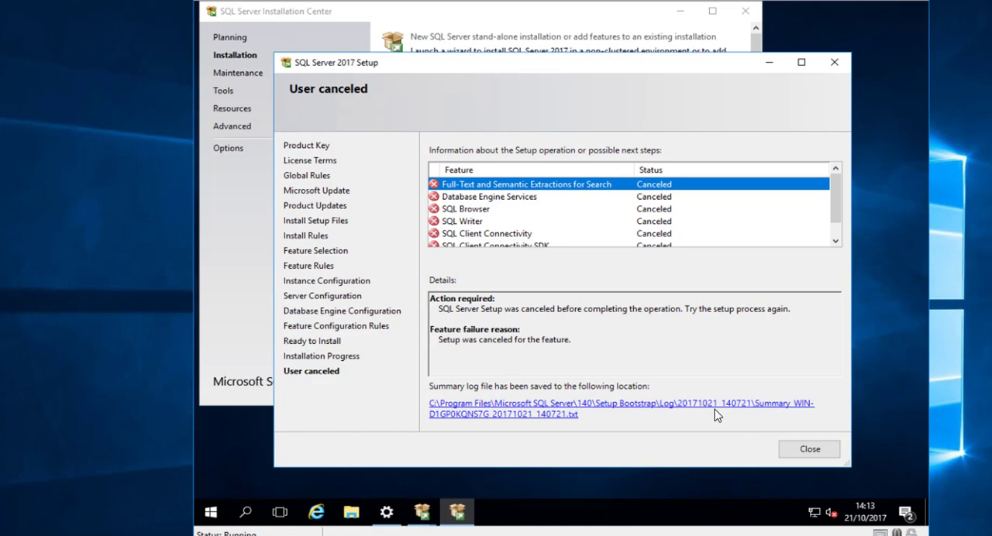
left_click(806, 452)
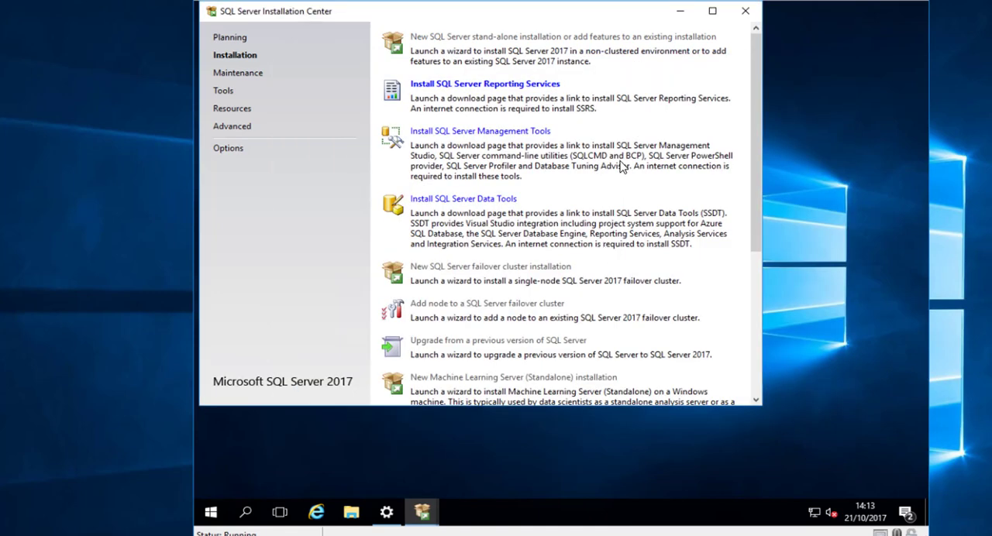
- Start an advanced installation based on the existing configuration file, choosing ConfigurationFile on DATA (F:)
left_click(235, 150)
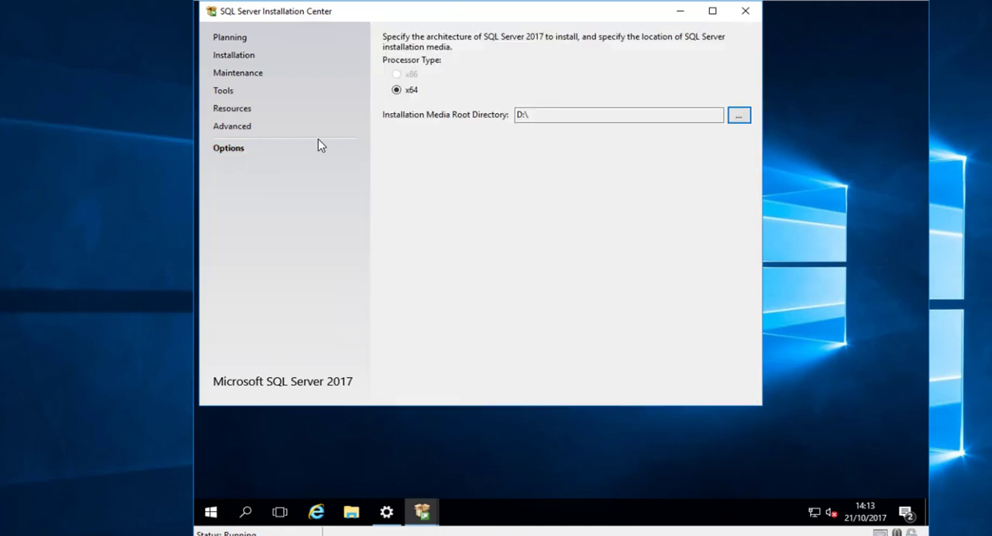
left_click(230, 128)
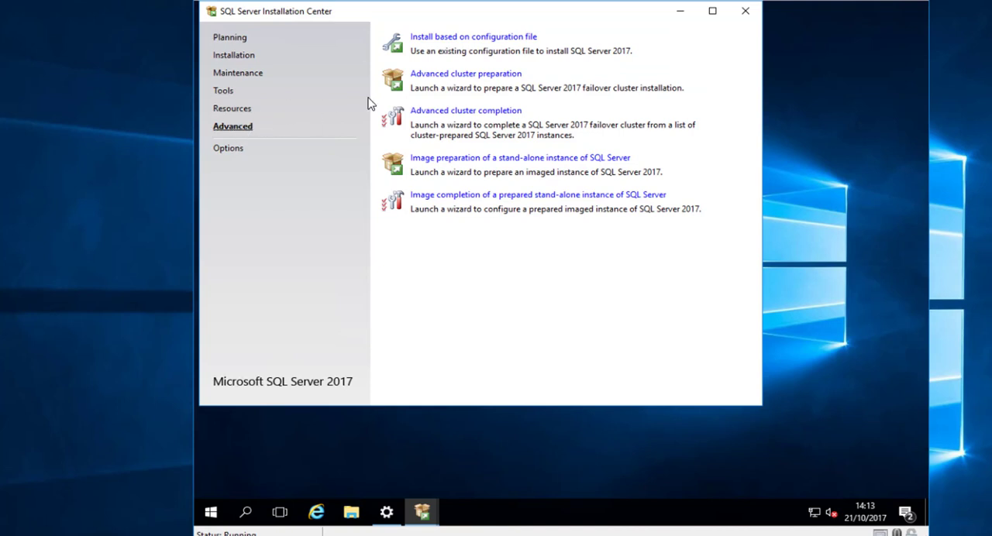
left_click(462, 41)
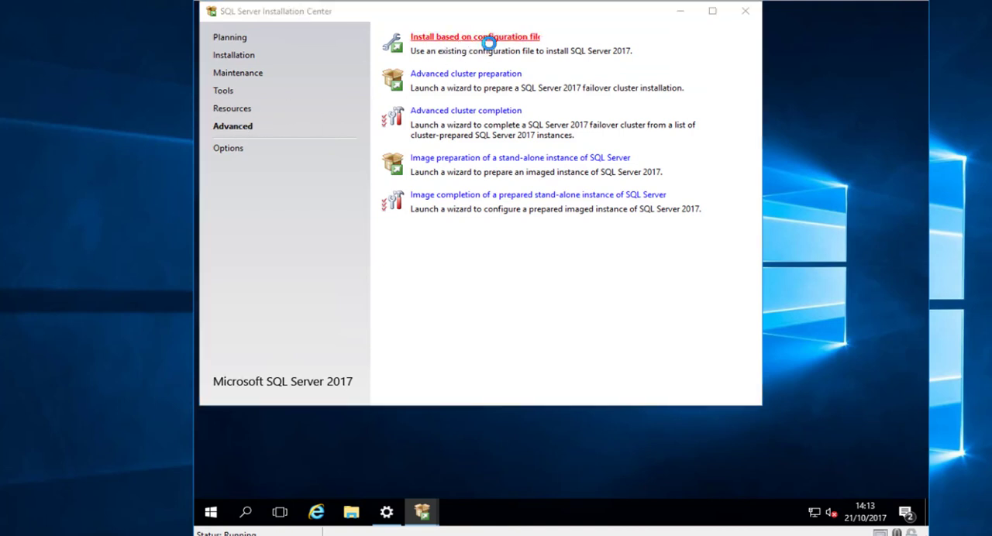
left_click(256, 195)
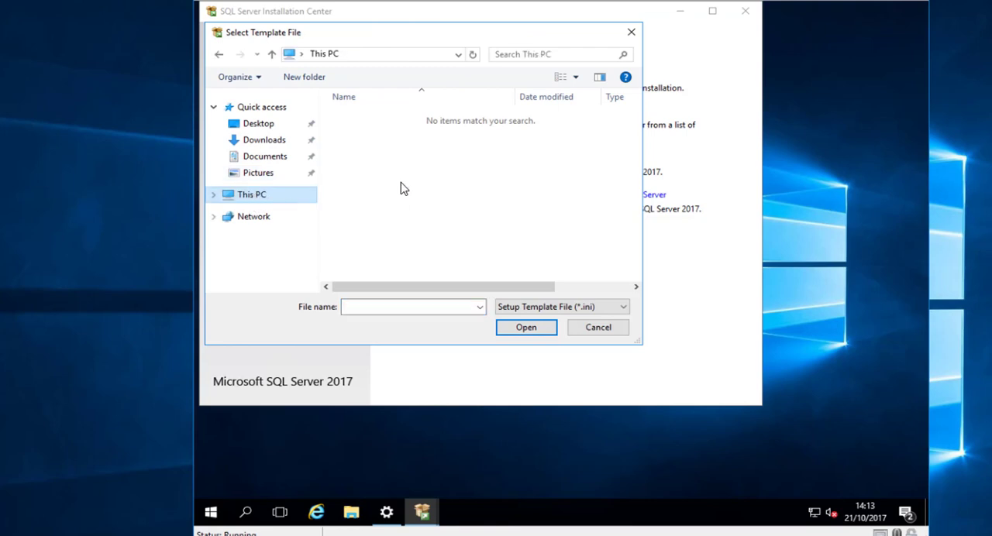
scroll(392, 254, "down", 3)
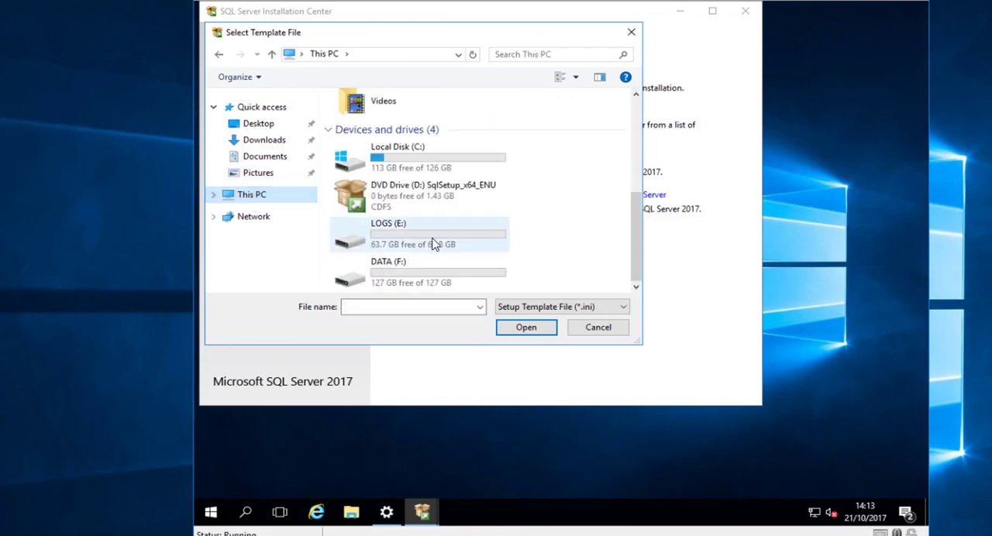
double_click(410, 281)
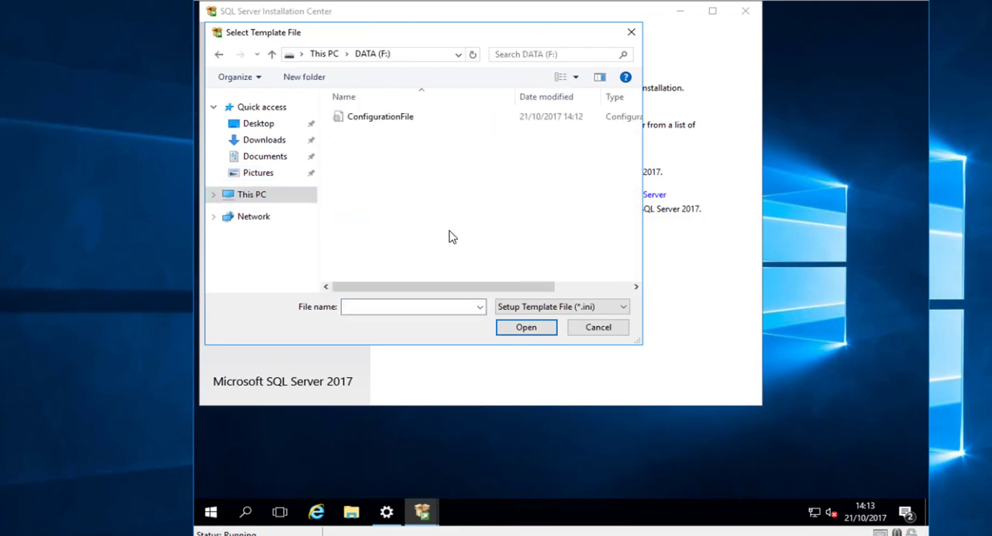
double_click(391, 118)
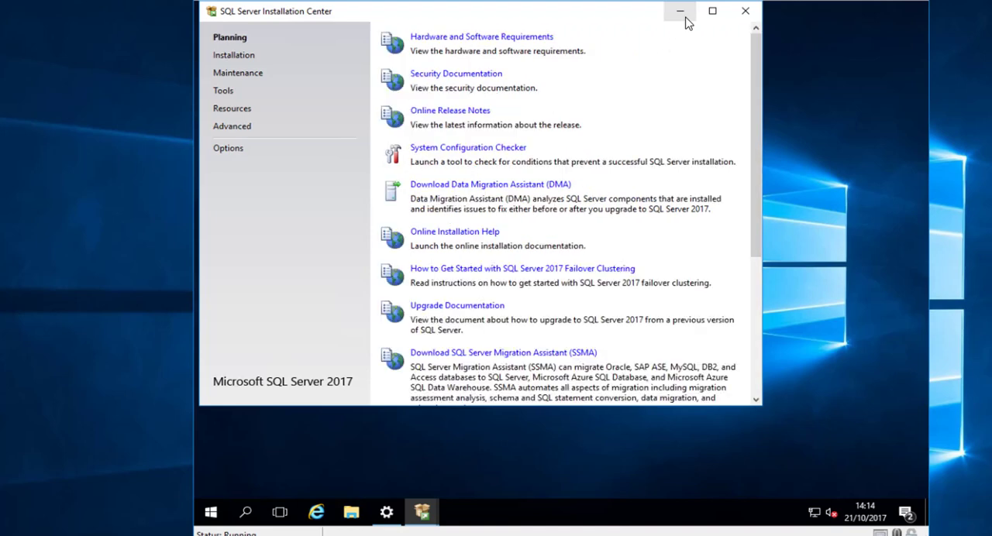
- Keep the free Evaluation edition, accept the license terms and continue past the update pages to the feature selection
left_click(682, 15)
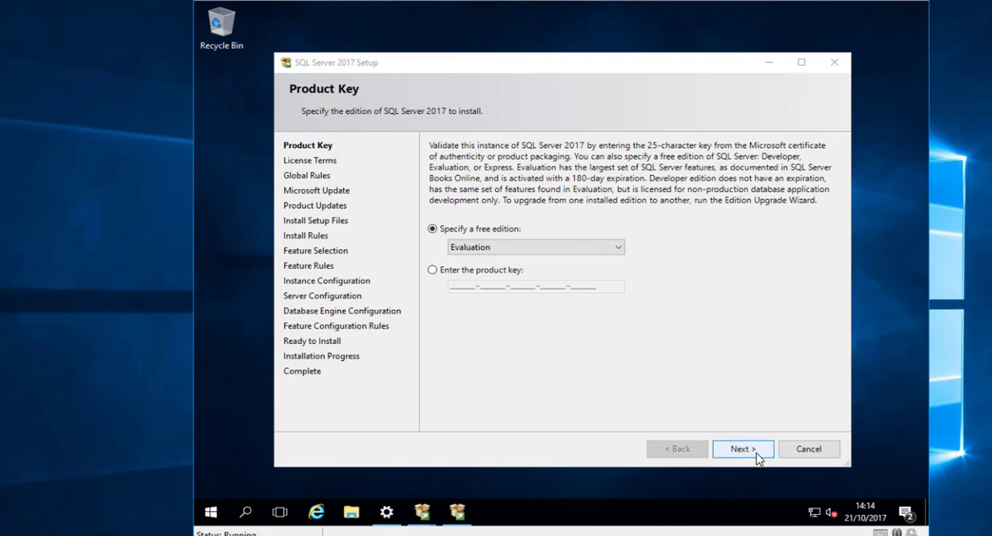
left_click(744, 452)
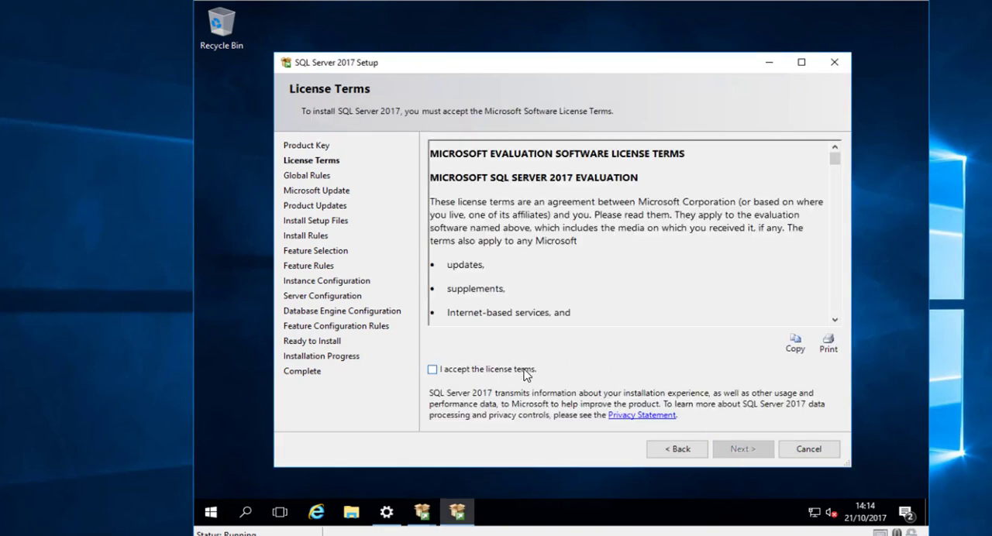
left_click(523, 370)
left_click(750, 452)
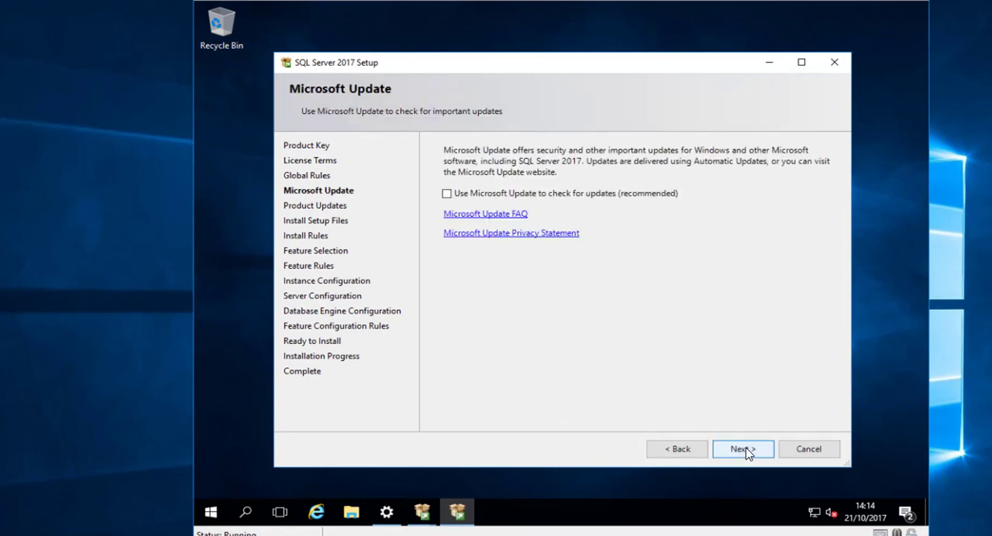
left_click(743, 450)
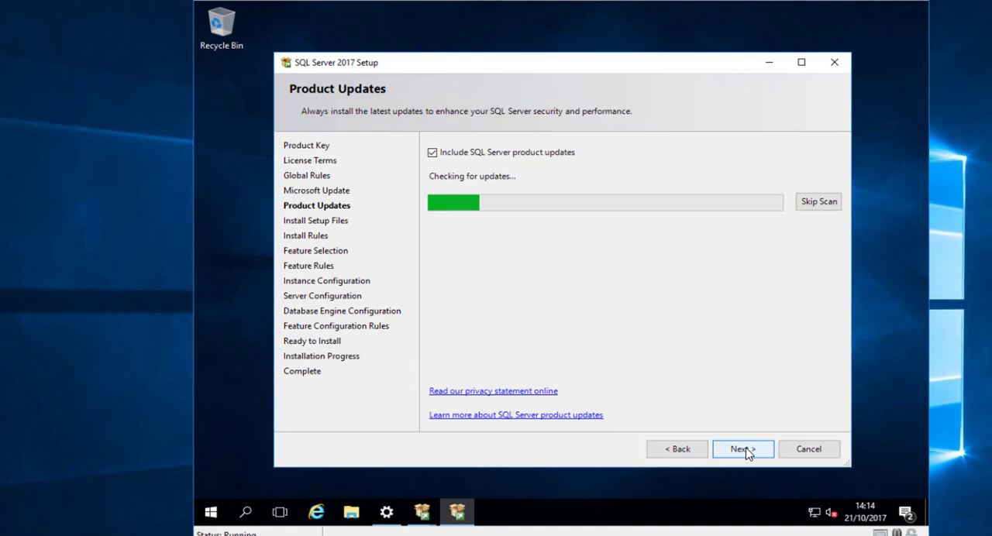
left_click(742, 450)
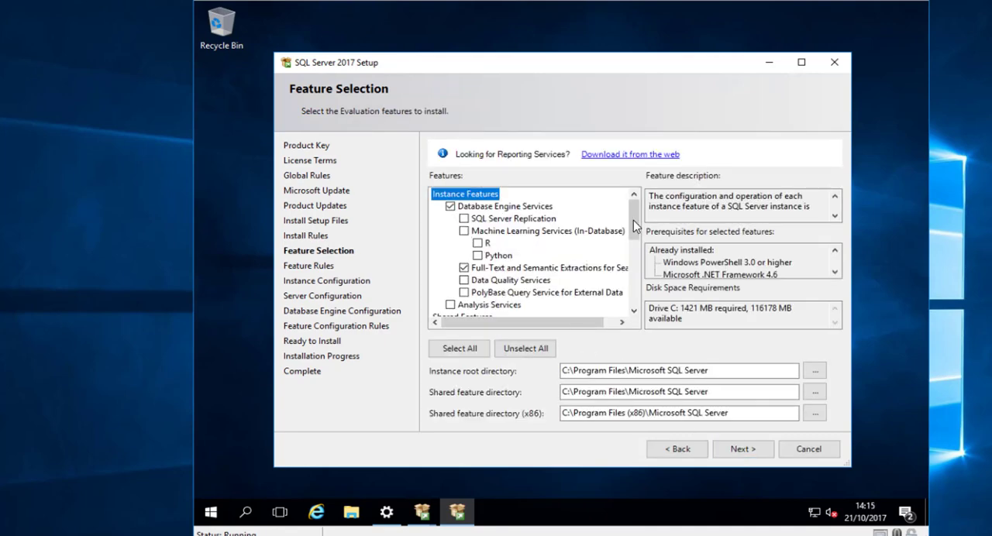
- Check the features preselected by the configuration file, continue to the instance configuration and cancel the setup
scroll(634, 220, "down", 1)
scroll(640, 245, "down", 3)
scroll(636, 245, "up", 4)
left_click(746, 454)
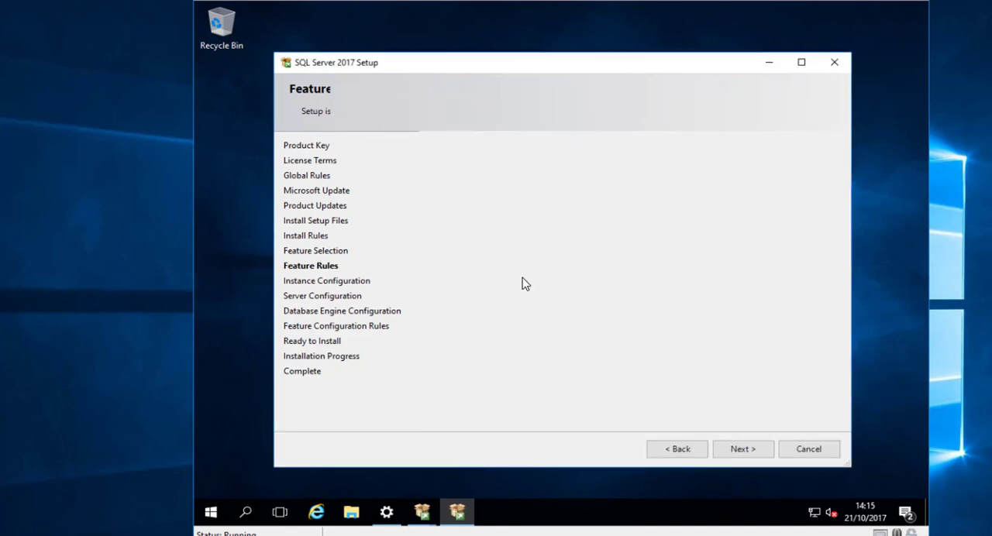
left_click(744, 449)
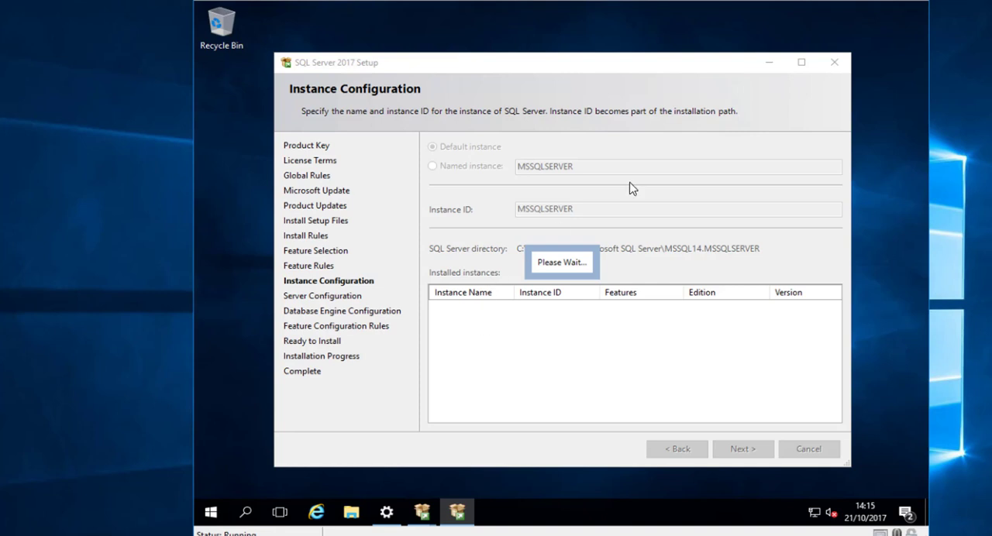
left_click(835, 62)
left_click(685, 288)
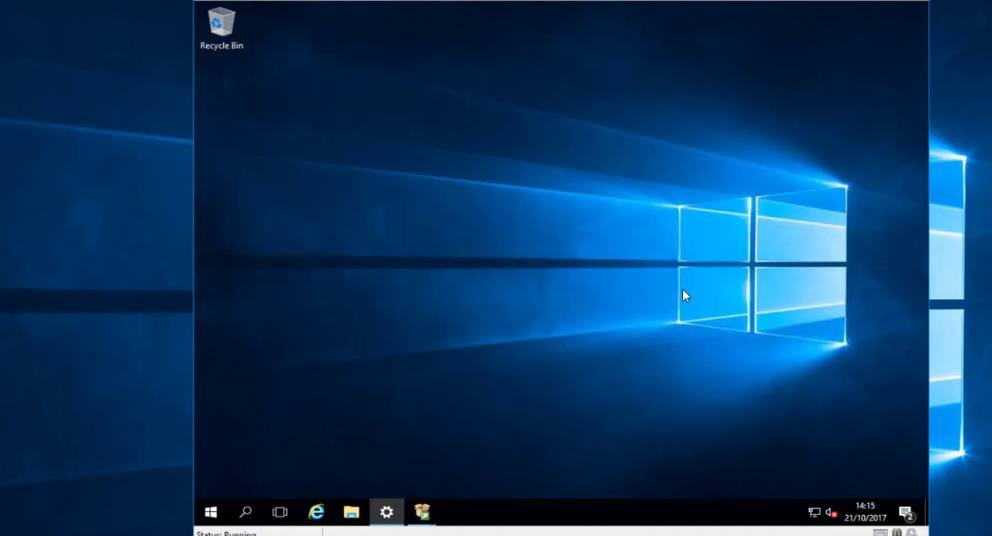
- Open the recently used ConfigurationFile from File Explorer for editing in a maximized Notepad window
left_click(351, 514)
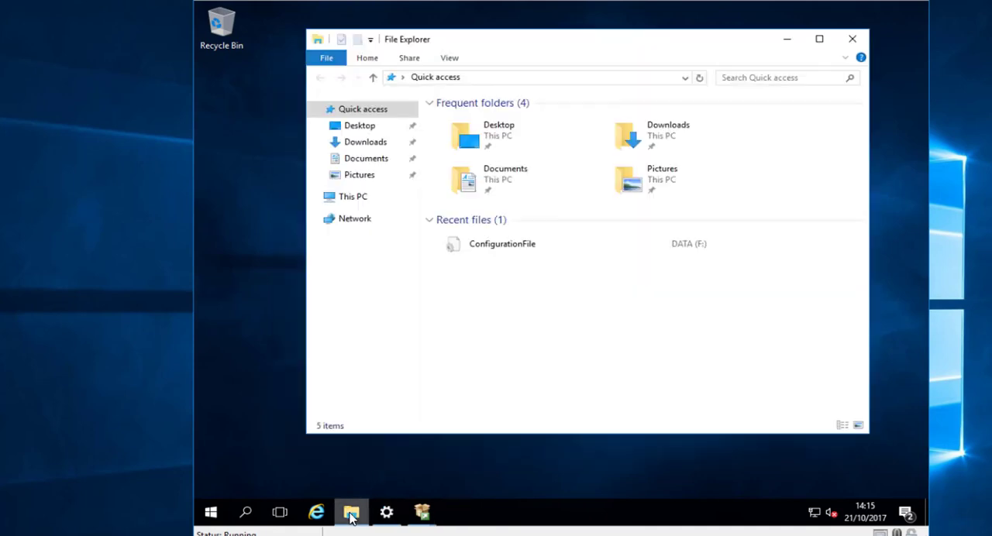
left_click(503, 246)
right_click(503, 245)
left_click(534, 281)
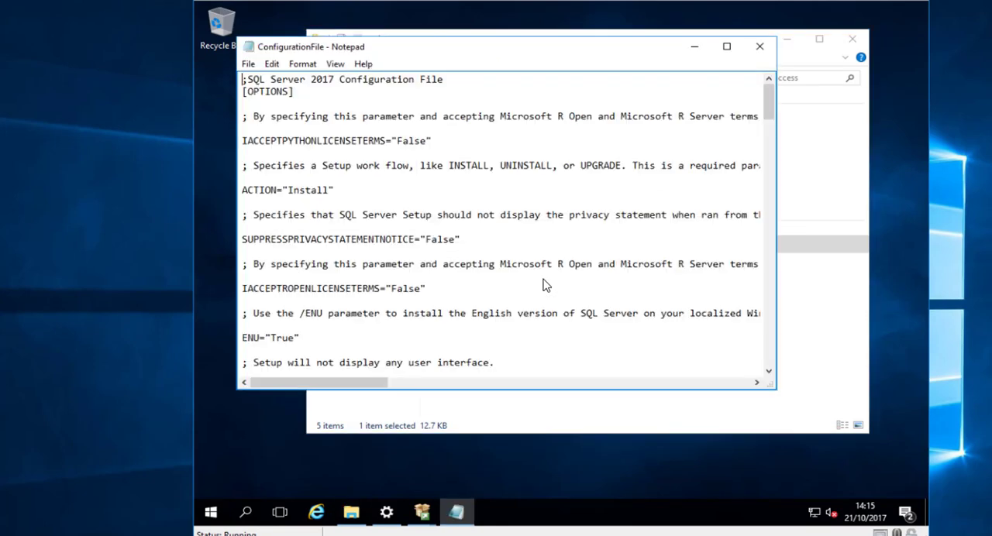
left_click(726, 48)
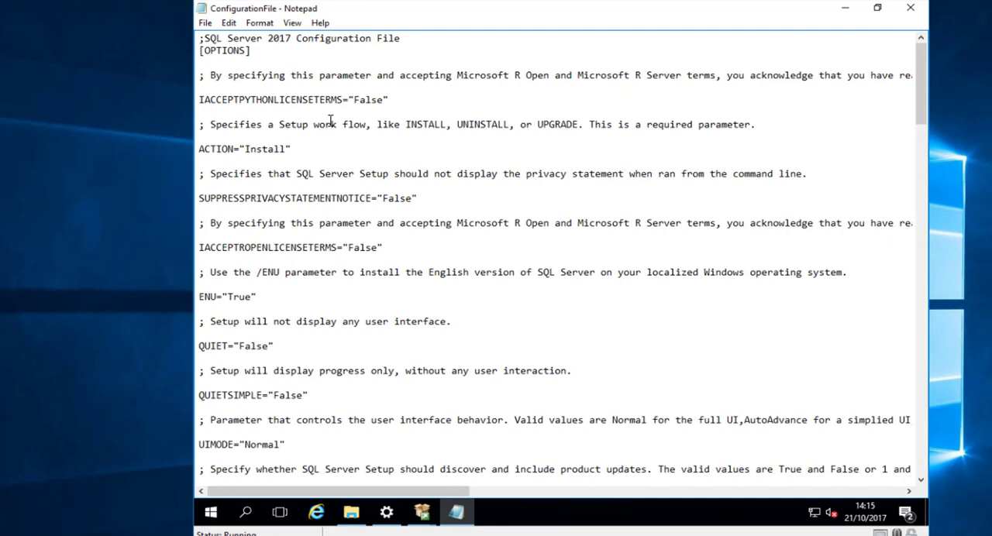
- Set IACCEPTPYTHONLICENSETERMS and SUPPRESSPRIVACYSTATEMENTNOTICE to "True" in the configuration file
left_click(385, 100)
key("BackSpace")
key("BackSpace")
key("BackSpace")
key("BackSpace")
key("BackSpace")
type("True")
left_click(411, 199)
key("BackSpace")
key("BackSpace")
key("BackSpace")
key("BackSpace")
- Set IACCEPTROPENLICENSETERMS to "True" in the configuration file
key("BackSpace")
type("True")
key("Down")
key("Down")
key("End")
key("Left")
key("BackSpace")
key("BackSpace")
key("BackSpace")
key("BackSpace")
key("BackSpace")
type("Ttru")
key("BackSpace")
key("BackSpace")
key("BackSpace")
type("rue")
- Add the line IACCEPTSQLSERVERLICENSETERMS = "True" below the IACCEPTROPENLICENSETERMS parameter, separated by a blank line
key("End")
key("Return")
key("Return")
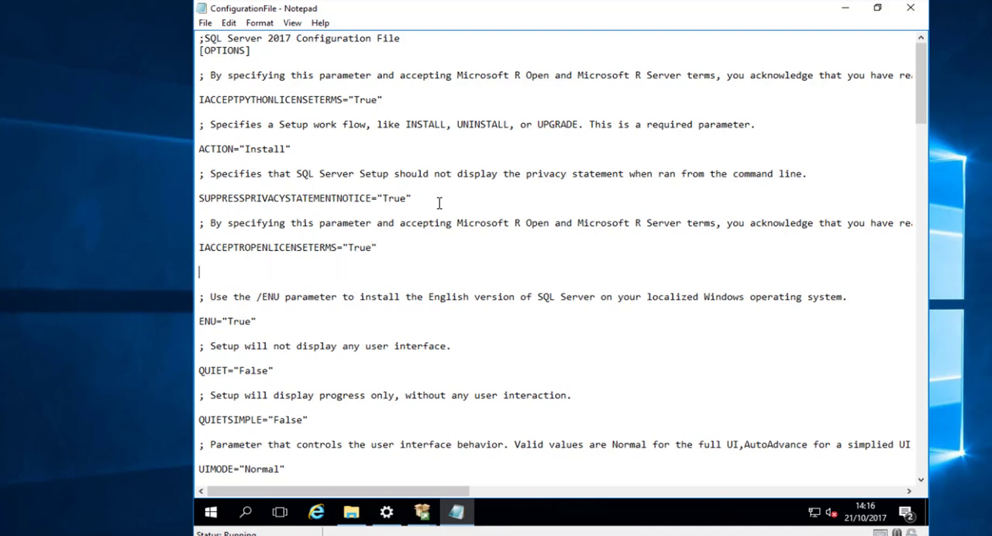
type("IACCEPTSQLSERVER")
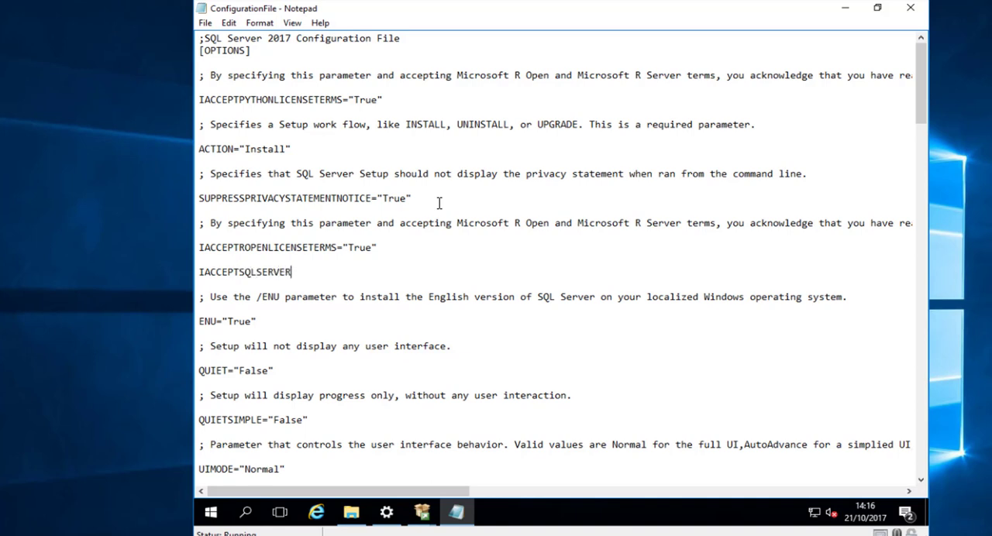
type("LICENSETERMS = \"T")
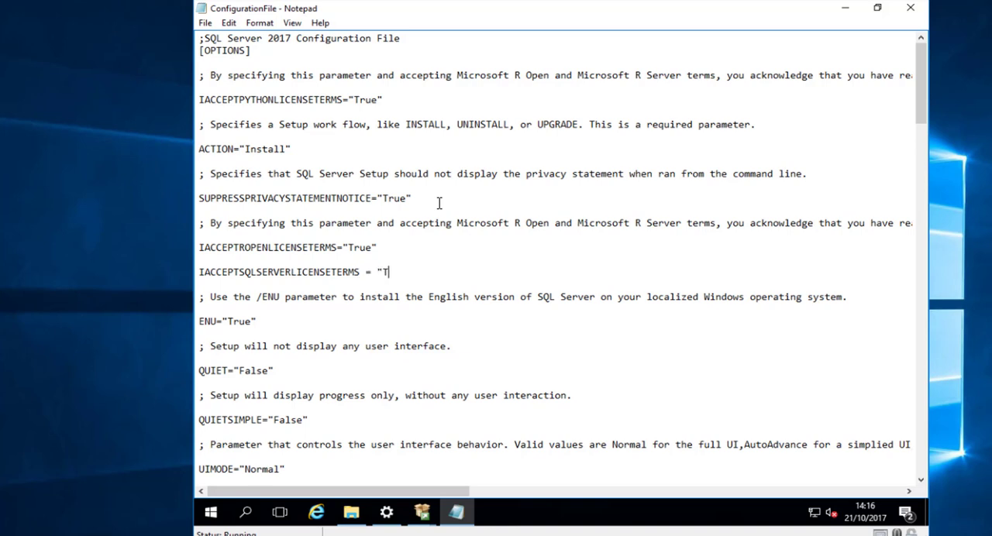
type("rue\"")
key("BackSpace")
type("\"")
- Set QUIETSIMPLE to "True" and comment out the UIMODE="Normal" line with a semicolon
scroll(382, 241, "down", 2)
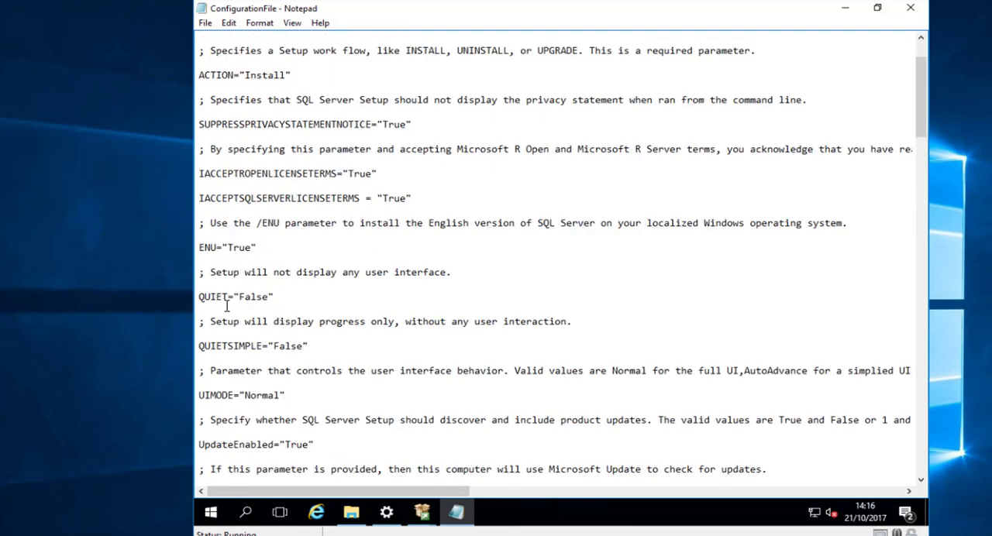
left_click(273, 297)
key("Left")
key("BackSpace")
key("BackSpace")
key("BackSpace")
key("BackSpace")
key("BackSpace")
type("True")
type(";")
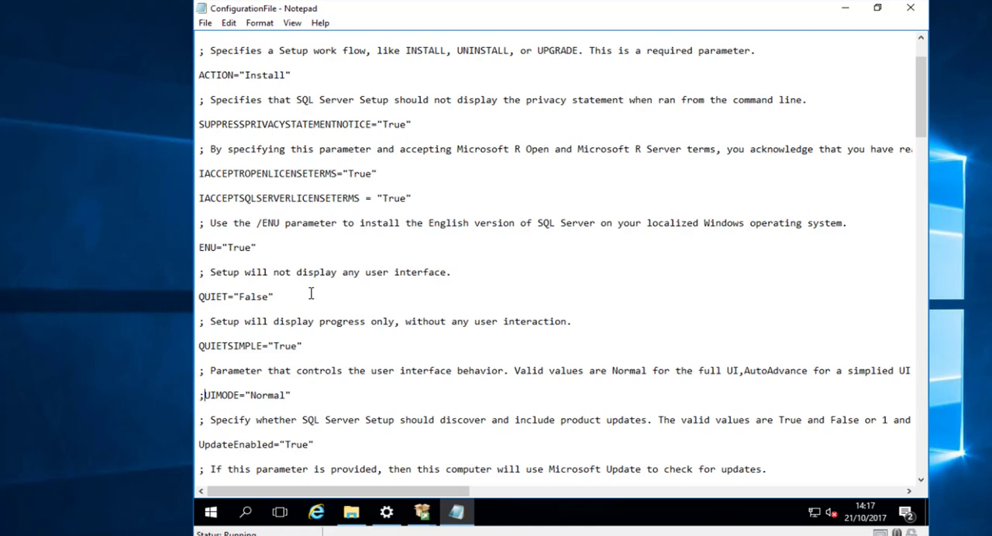
key("shift+Left")
key("Right")
scroll(327, 306, "down", 1)
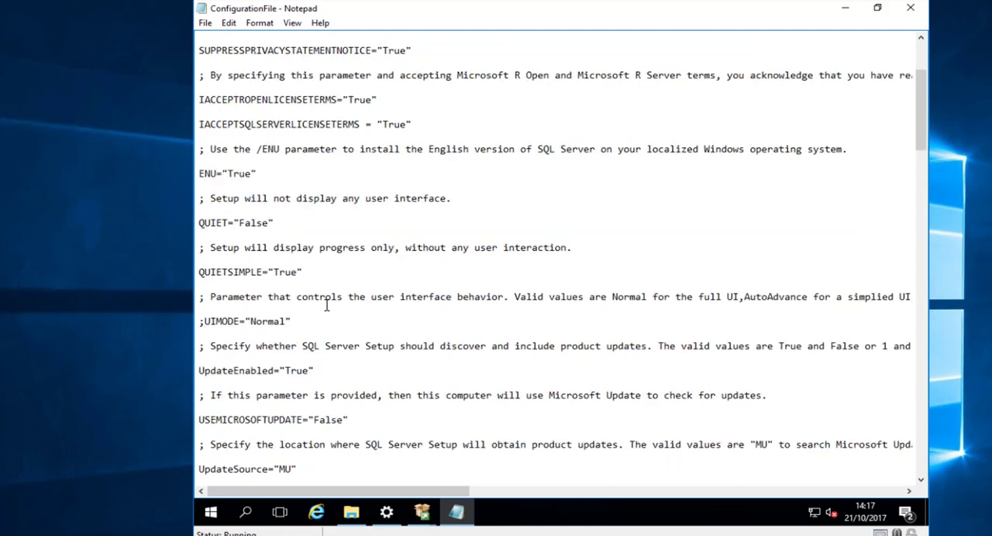
- Review the configuration file parameters from UIMODE through the user database directories, checking INDICATEPROGRESS, the instance, service account and TempDB settings
scroll(327, 305, "down", 2)
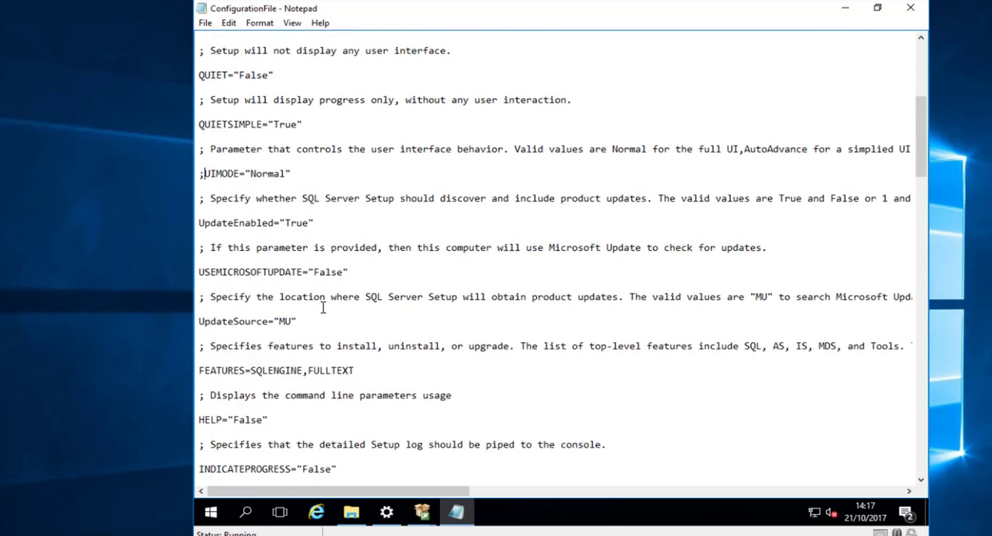
scroll(323, 308, "down", 1)
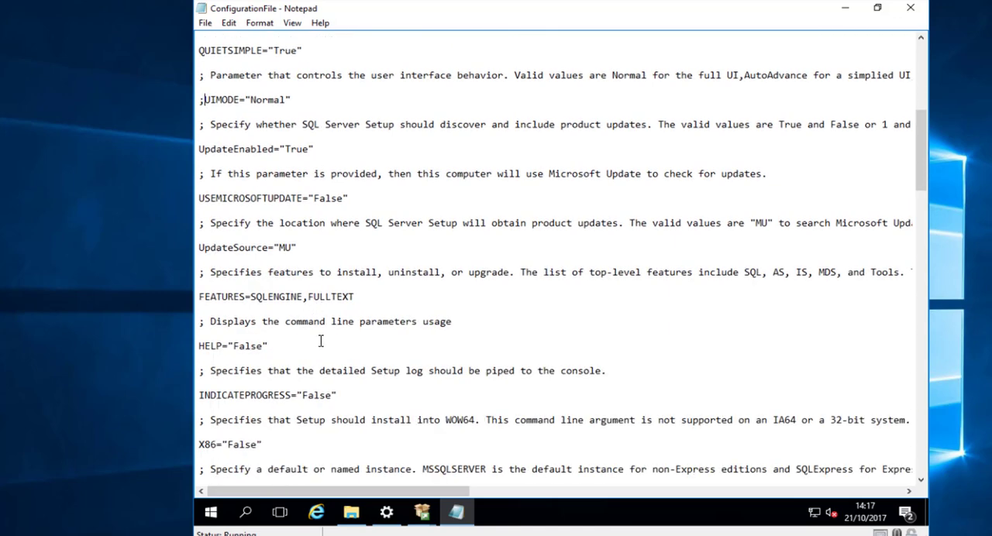
left_click(338, 396)
key("shift+Home")
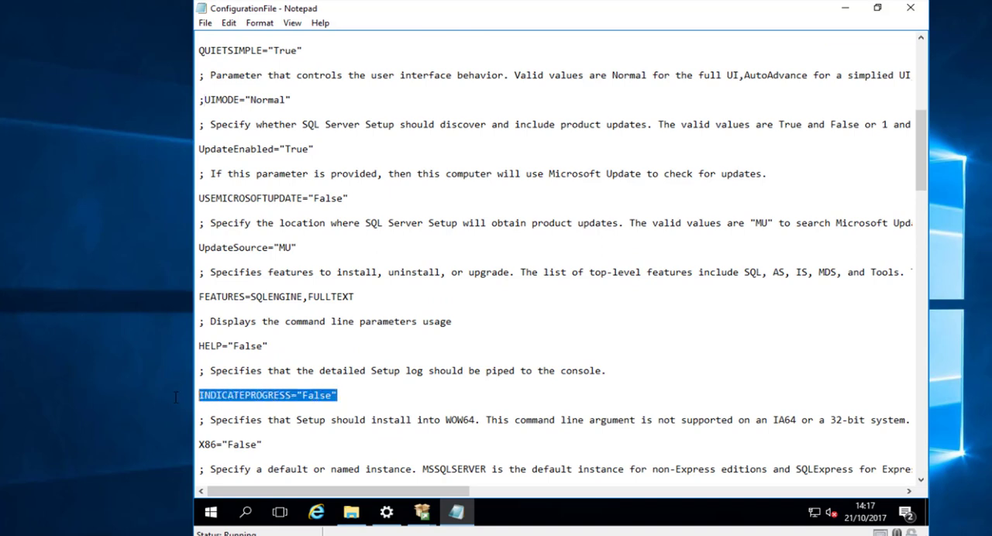
left_click(334, 396)
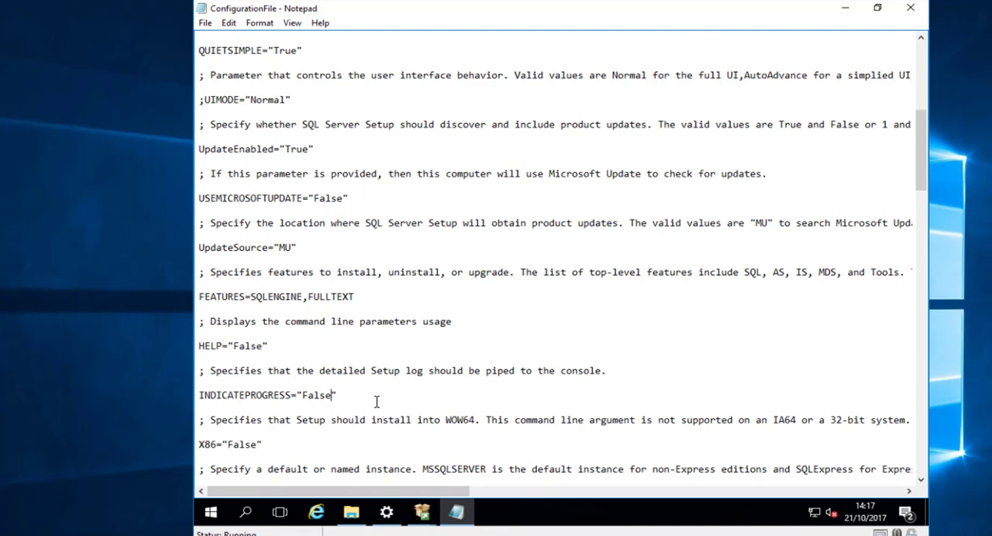
scroll(409, 383, "down", 2)
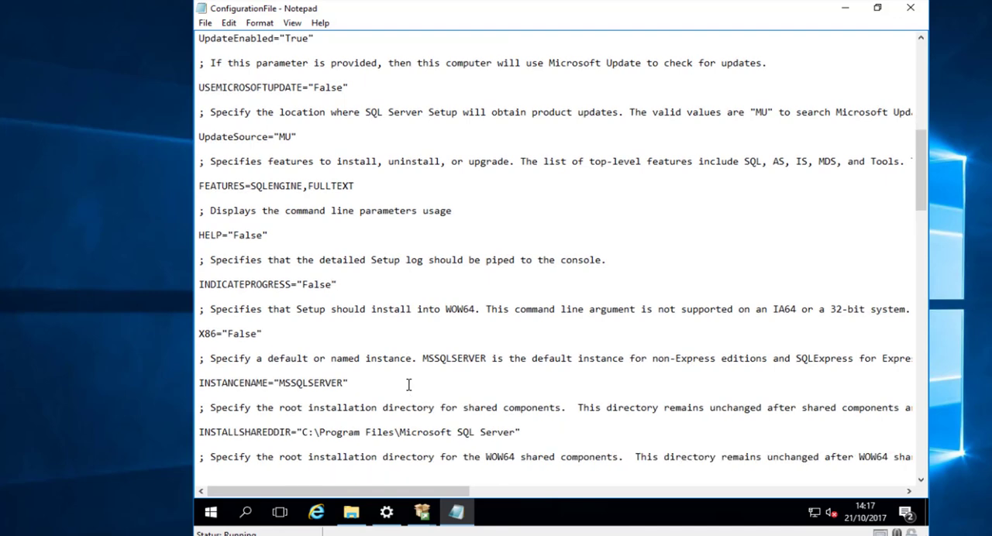
scroll(408, 384, "down", 2)
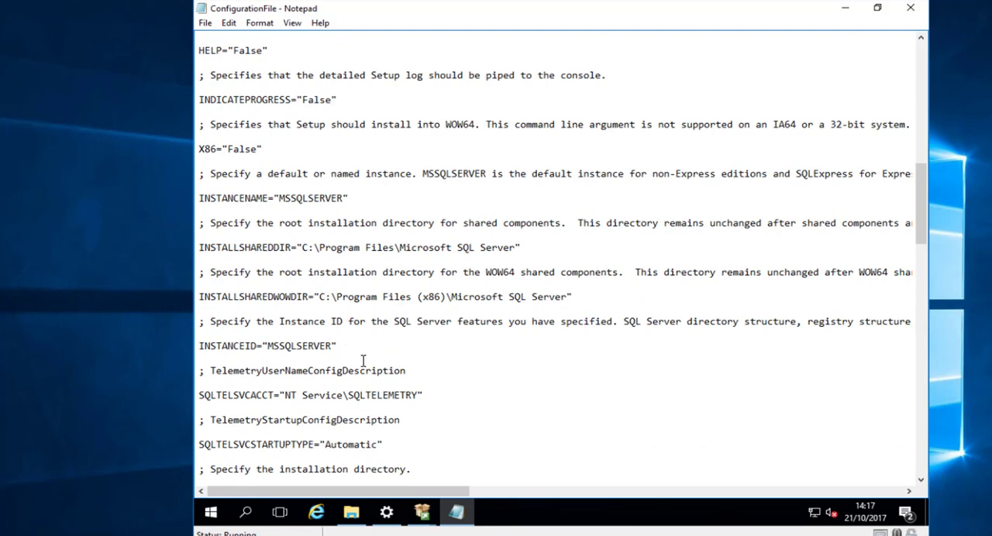
scroll(363, 362, "down", 3)
scroll(362, 364, "down", 3)
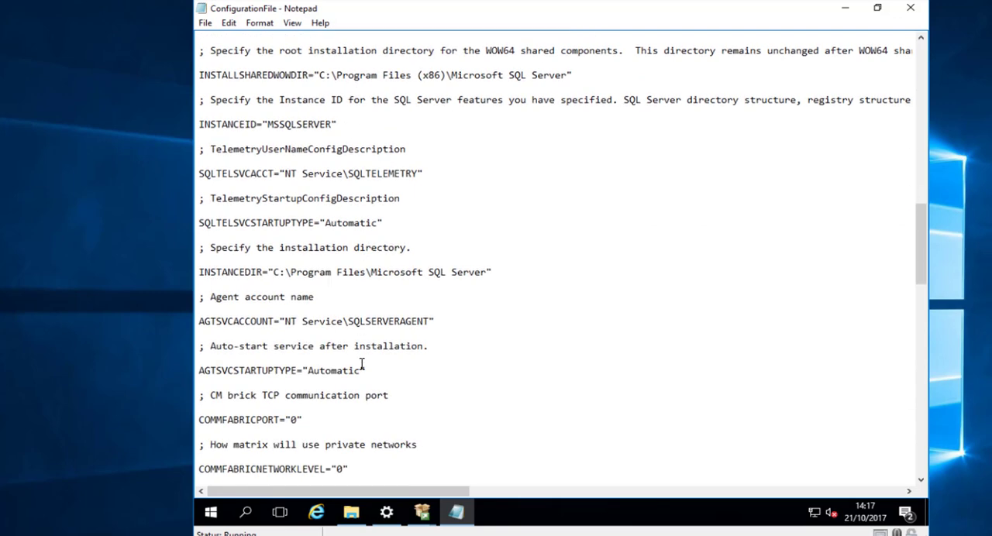
scroll(362, 364, "down", 8)
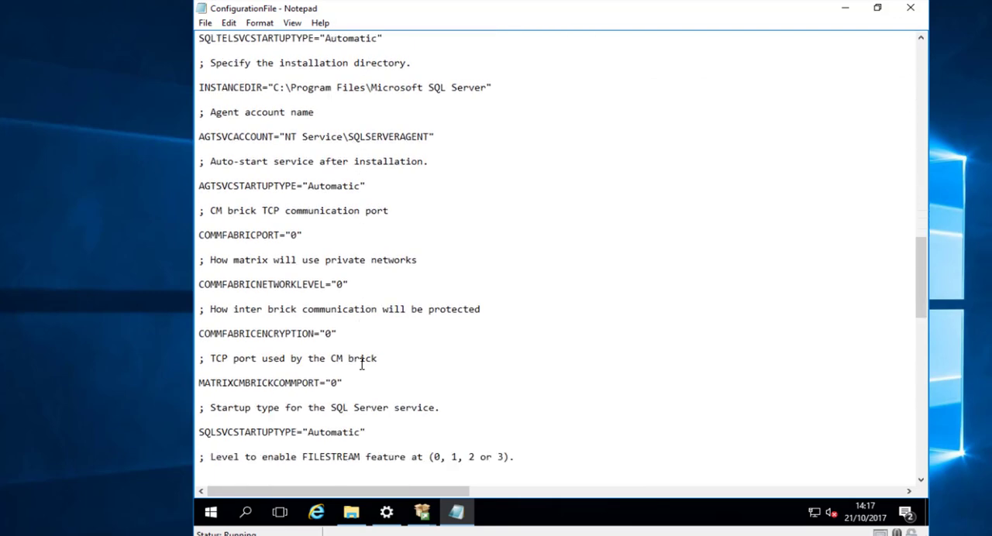
scroll(361, 364, "down", 3)
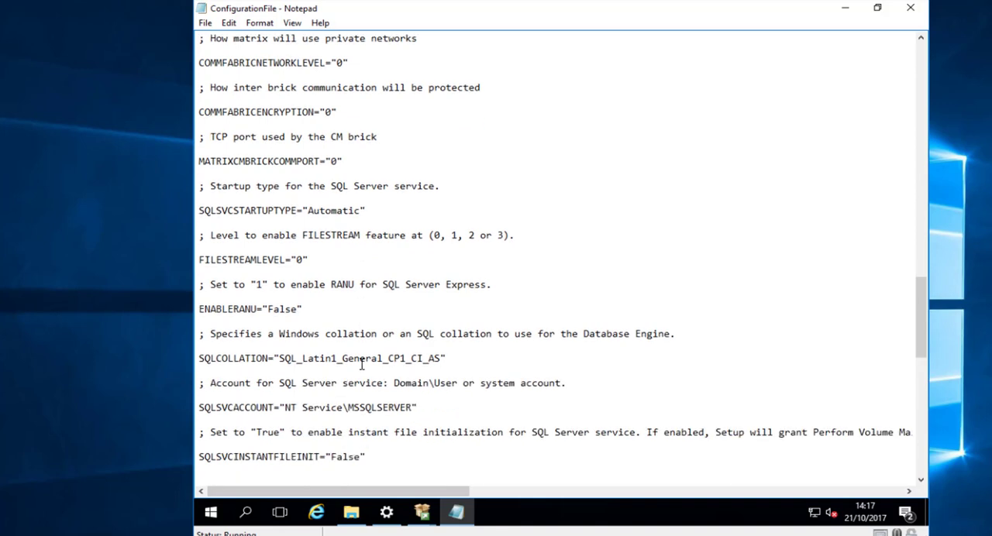
scroll(361, 363, "down", 11)
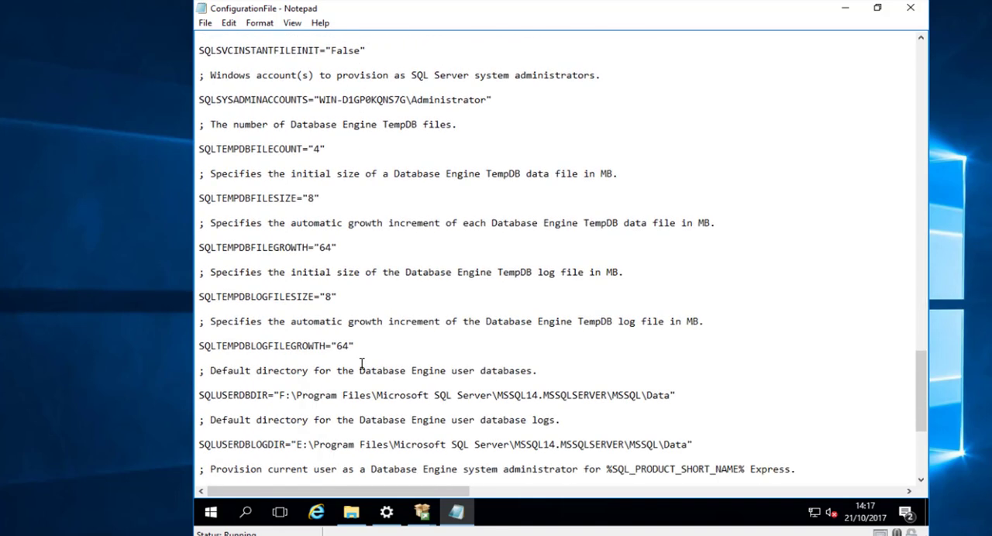
scroll(362, 364, "down", 4)
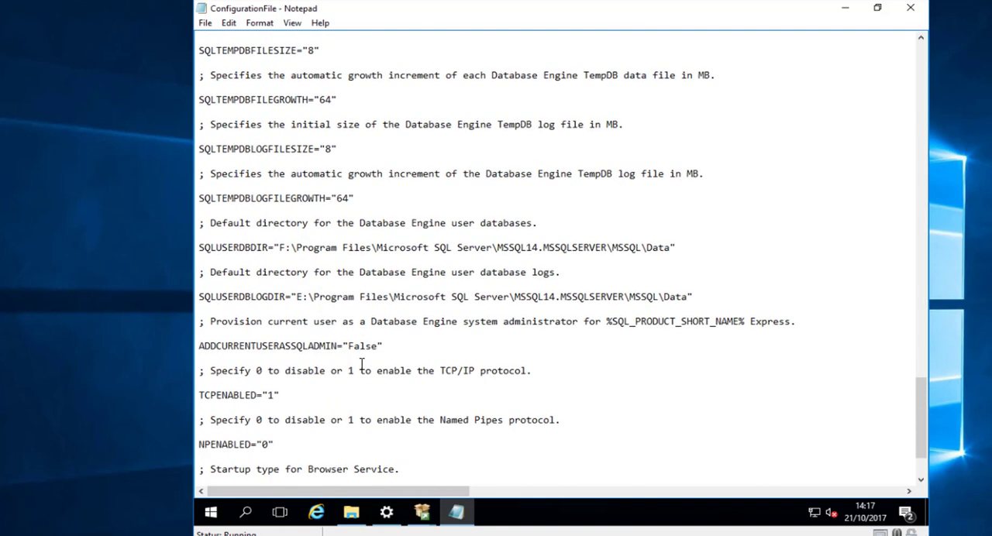
- Comment out the ADDCURRENTUSERASSQLADMIN="False" line with a semicolon
scroll(362, 365, "down", 1)
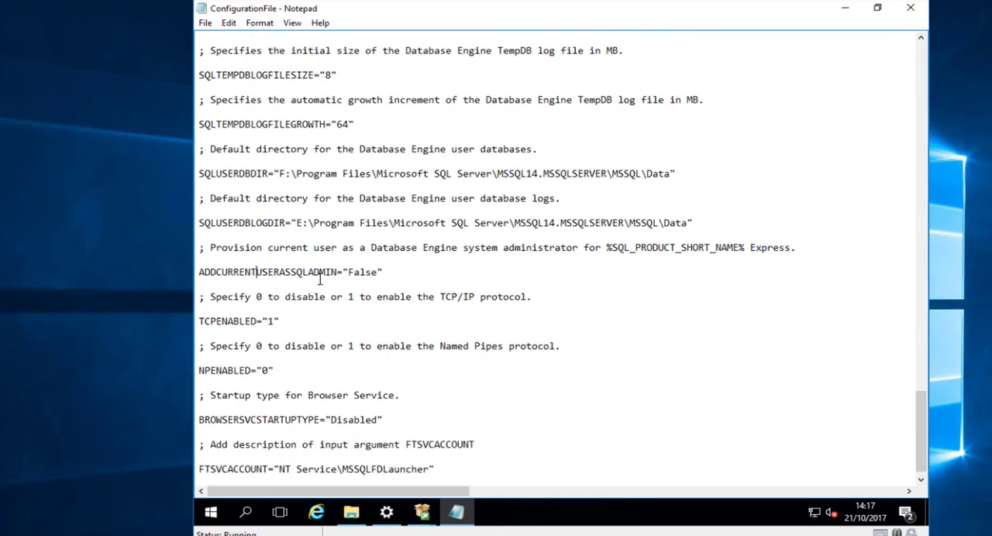
left_click_drag(383, 272, 143, 269)
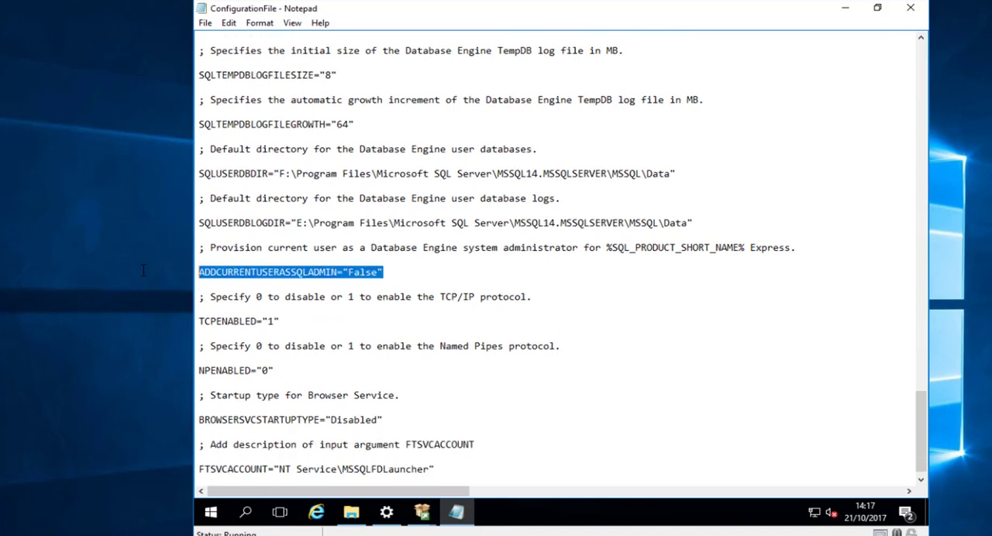
left_click(402, 272)
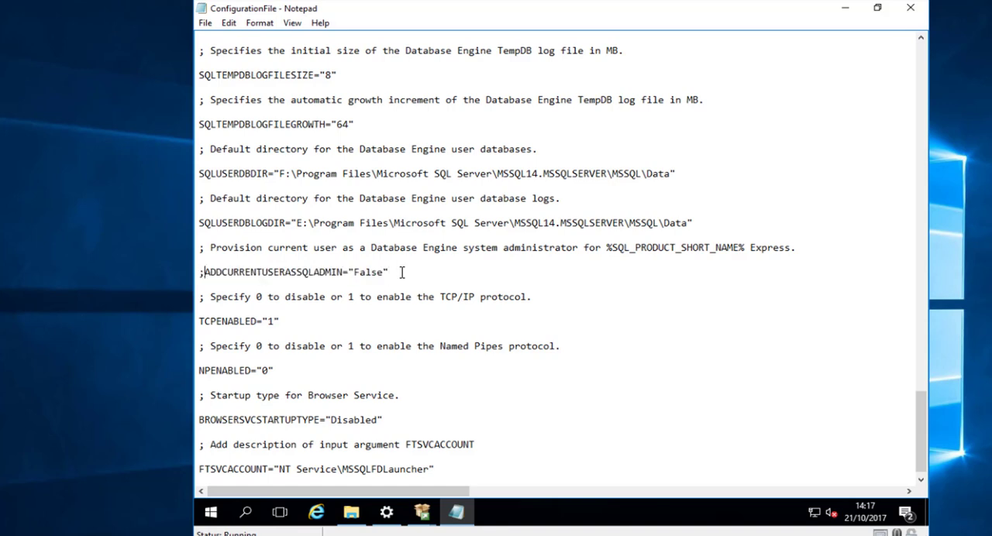
type(";")
- Save and close the configuration file, and show the drives under This PC in File Explorer
scroll(311, 155, "down", 1)
left_click(206, 22)
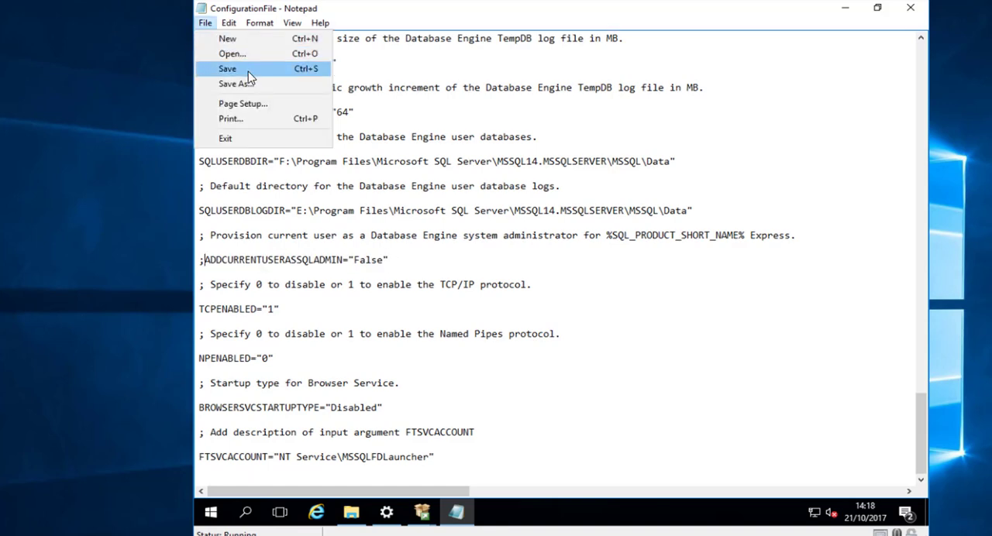
left_click(246, 70)
left_click(926, 11)
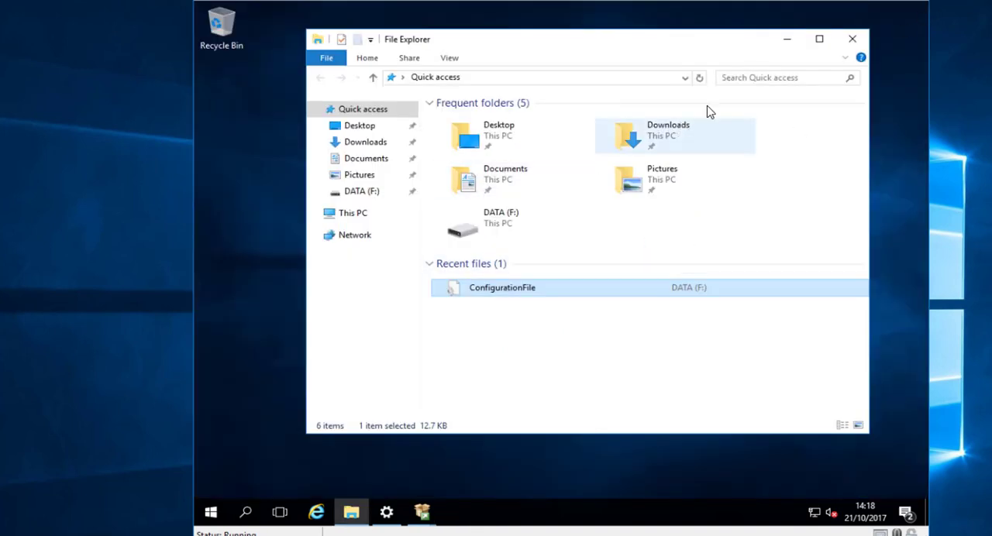
left_click(418, 219)
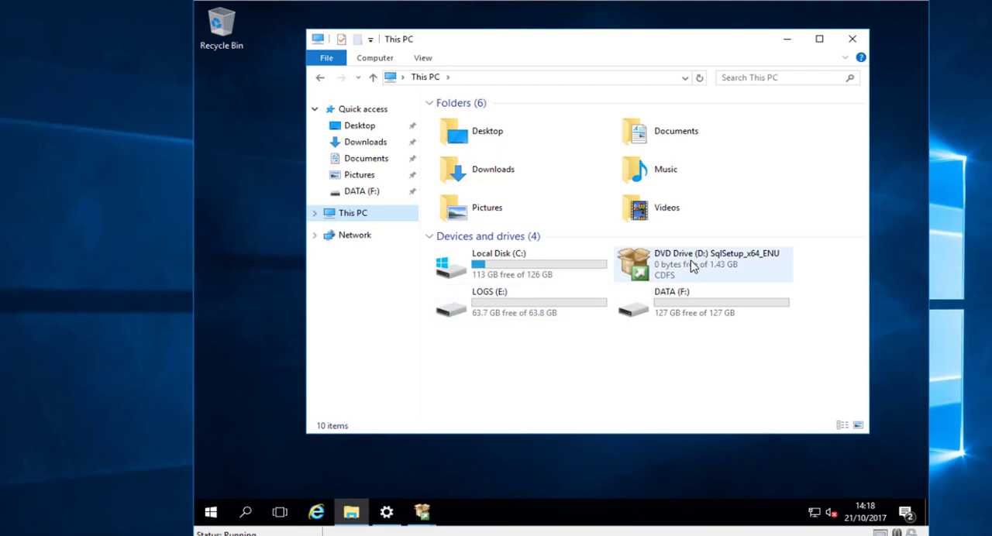
- Search for cmd and open Command Prompt as administrator
left_click(207, 513)
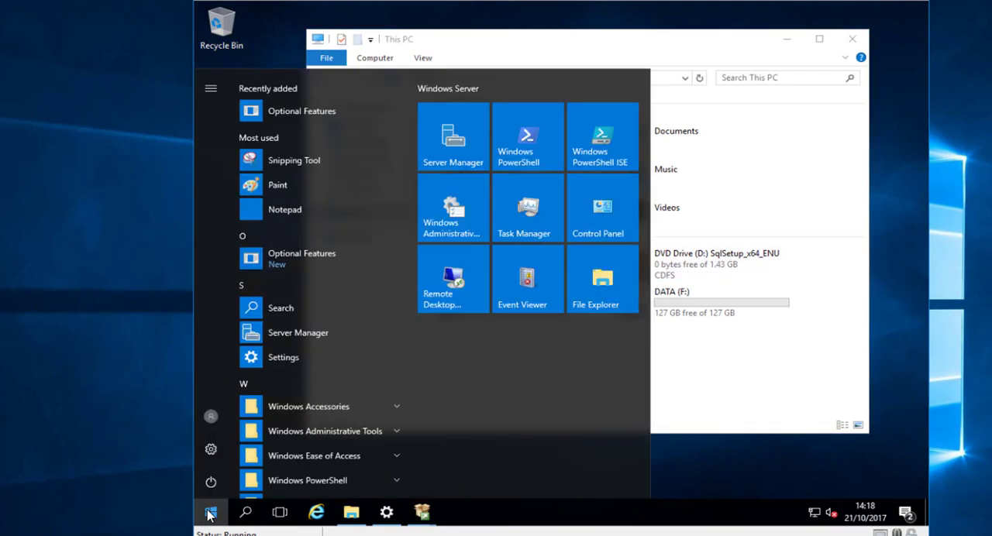
left_click(209, 515)
type("cmd")
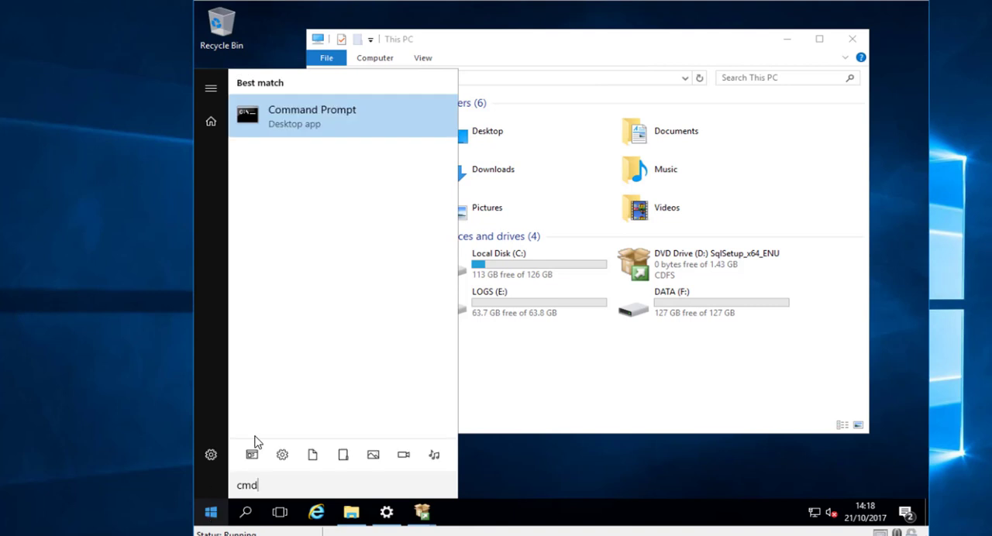
right_click(307, 112)
left_click(347, 128)
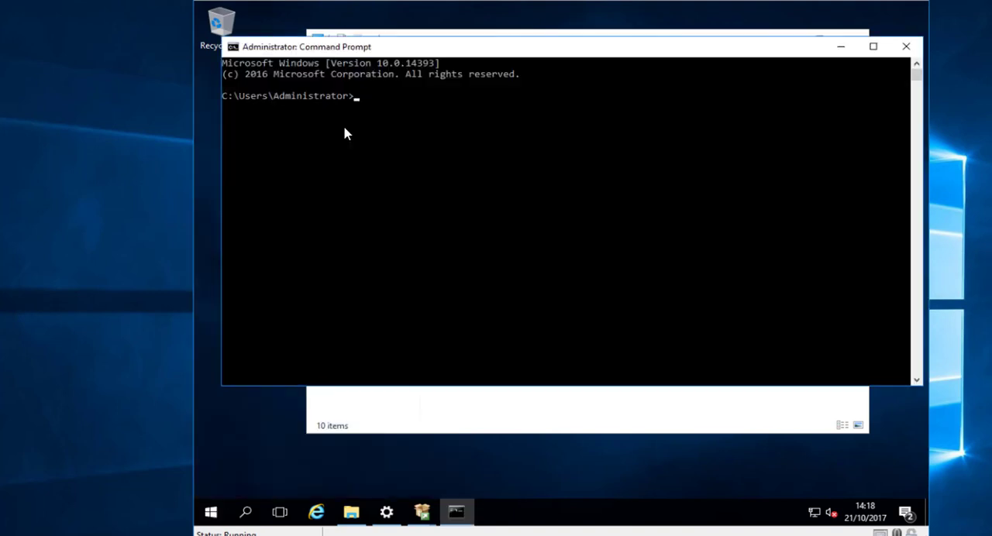
- Switch the Command Prompt to drive D: and list its contents with dir
type("d:")
key("Return")
type("dir")
key("Return")
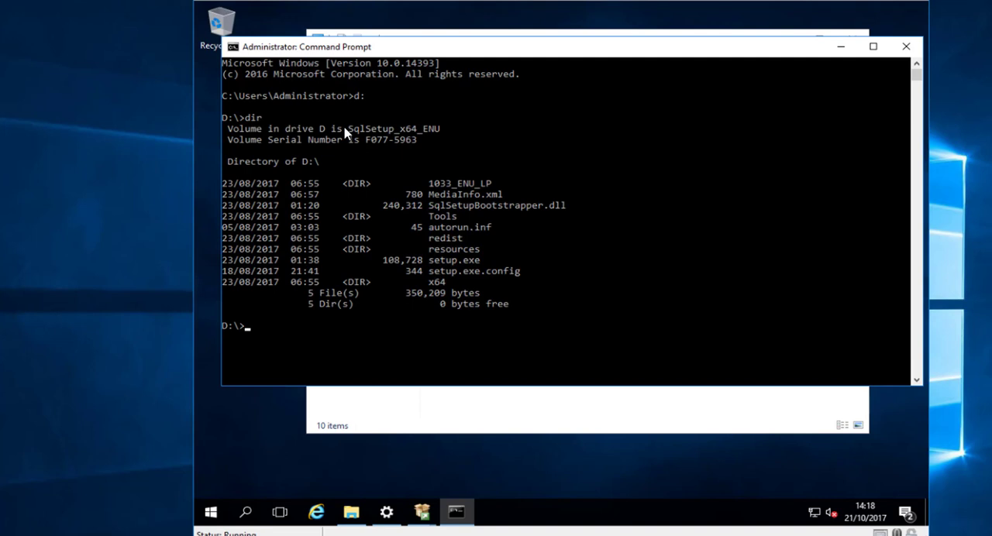
- Run setup /configurationfile=f:\ConfigurationFile.ini from drive D: to start the unattended SQL Server installation
type("setup")
type("/configurationfile")
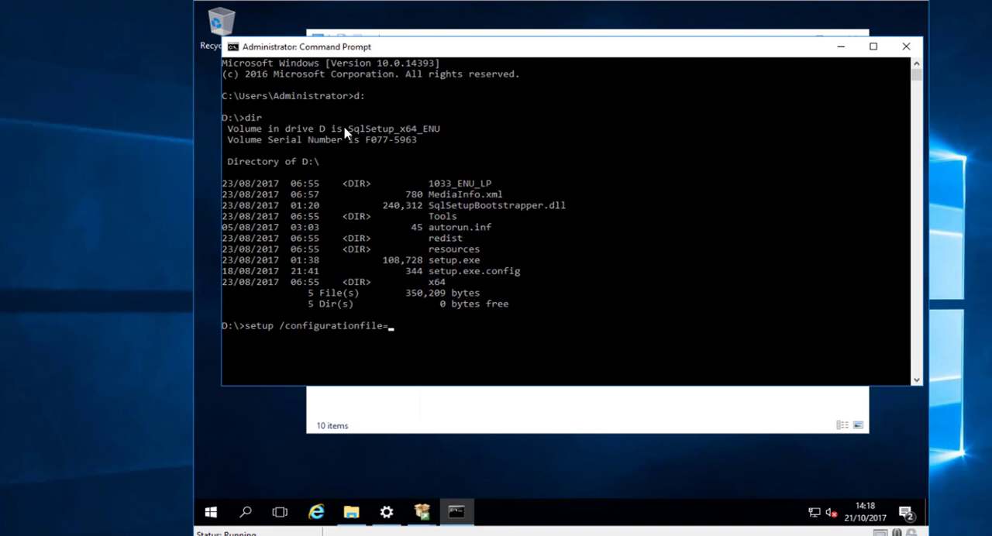
type("=f:\\co")
key("Tab")
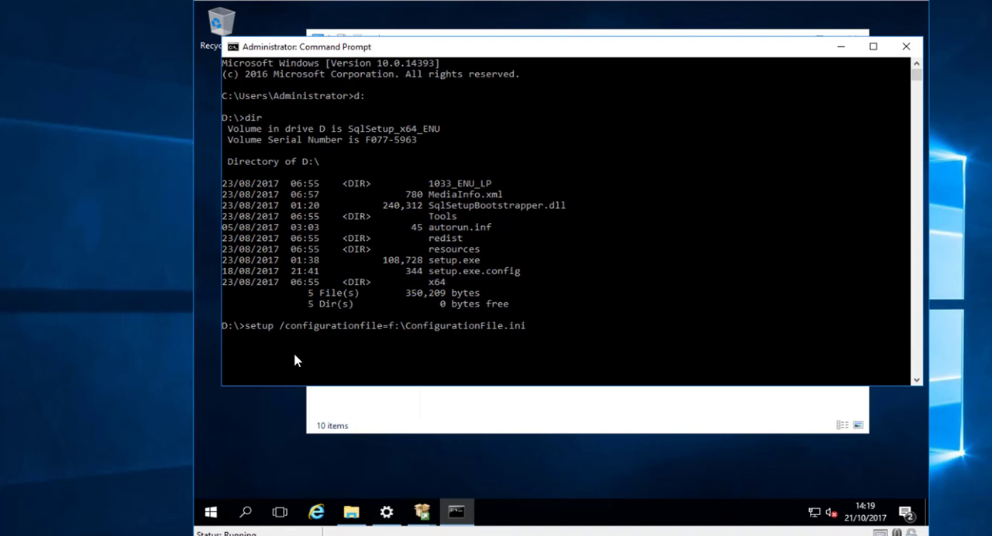
key("Return")
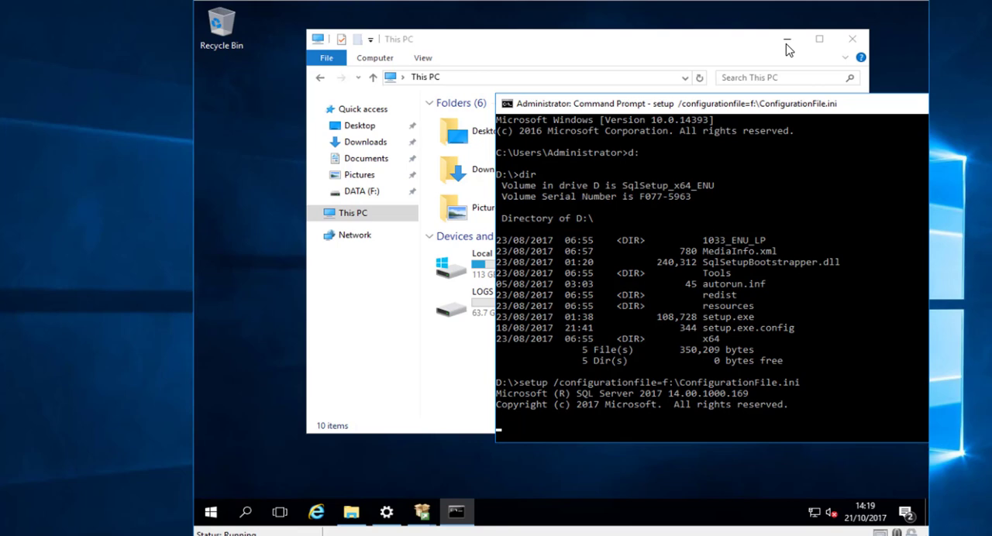
- Minimize File Explorer, open Task Manager with its detailed view, and move it to the lower part of the desktop
left_click(787, 41)
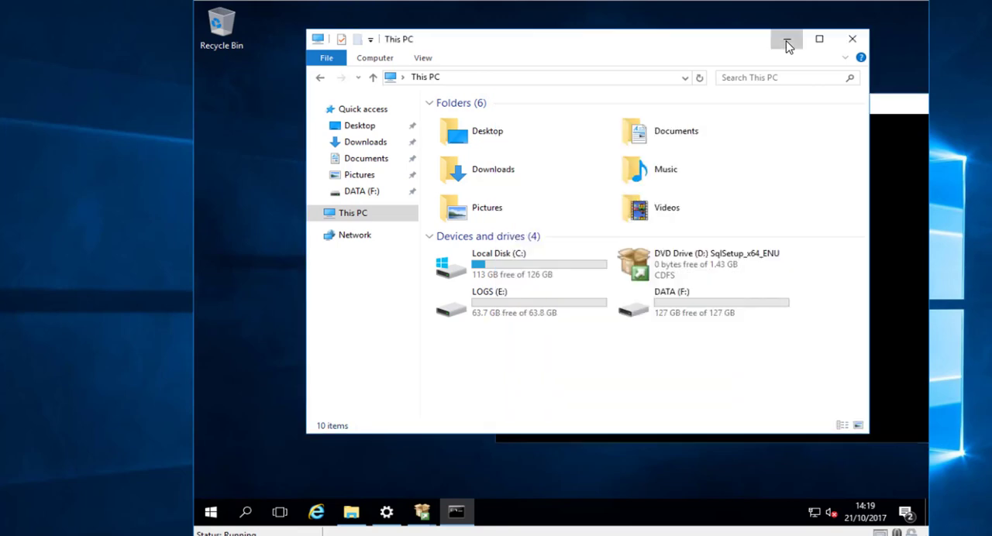
left_click(210, 513)
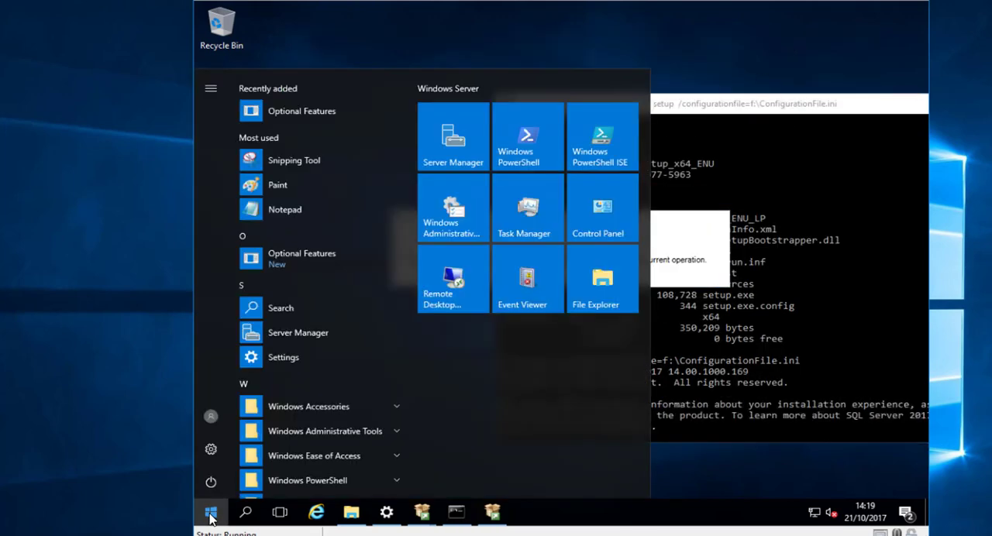
type("task")
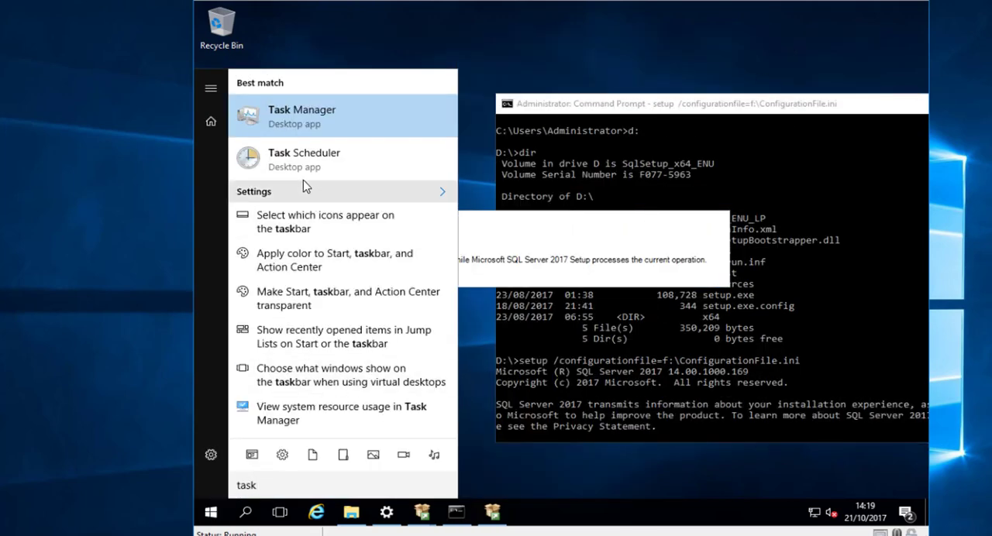
type("mgr")
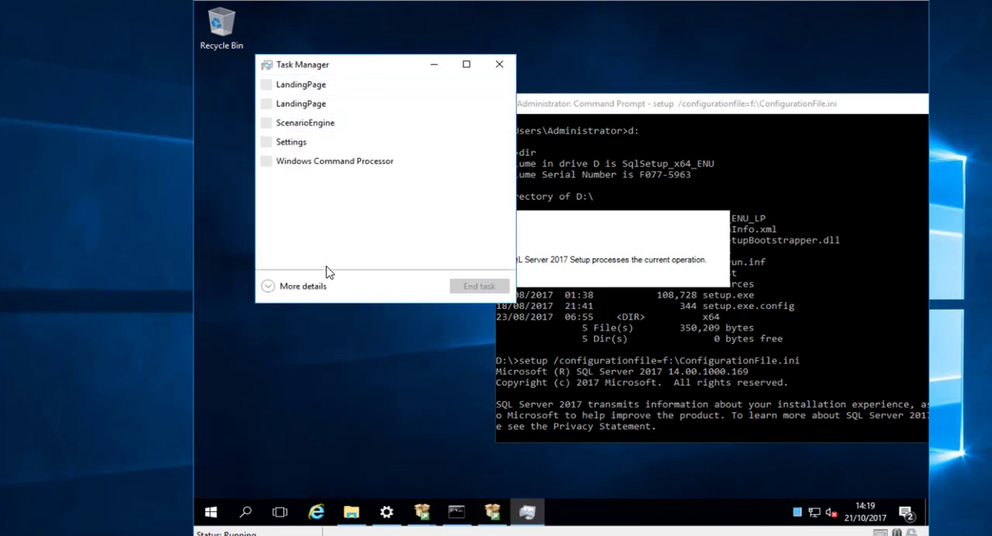
left_click(302, 283)
left_click_drag(432, 69, 387, 300)
left_click(417, 359)
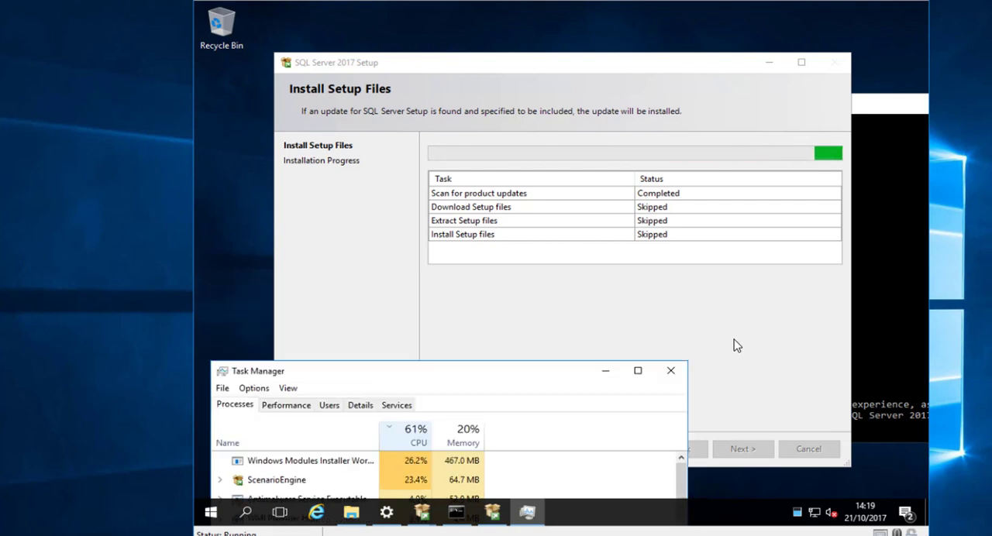
- Bring the SQL Server 2017 Setup window forward to check it, and move the Task Manager window up to show more processes
left_click(735, 345)
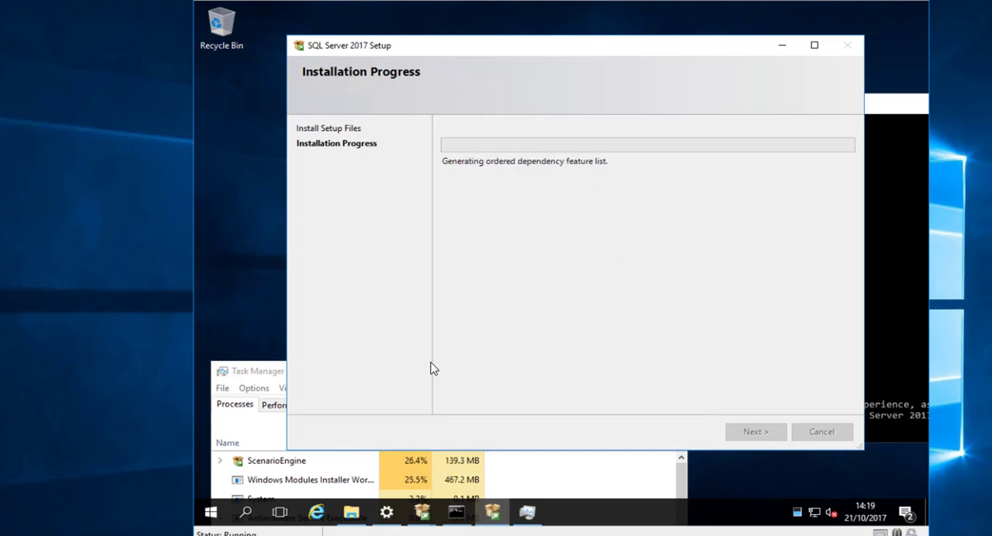
left_click(269, 372)
left_click_drag(352, 373, 349, 303)
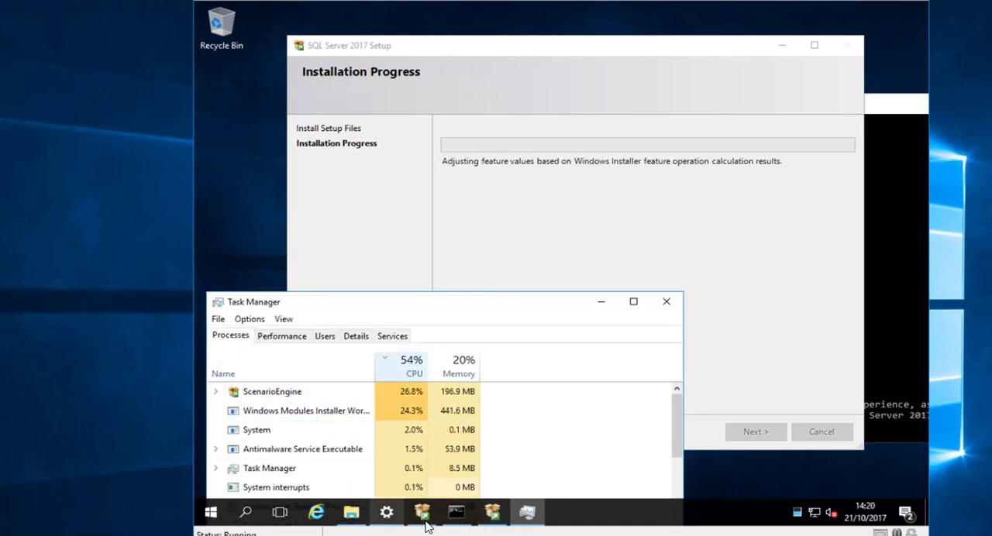
- Check the Command Prompt running setup, move it out of the way, and bring the SQL Server 2017 Setup window to the front
left_click(456, 512)
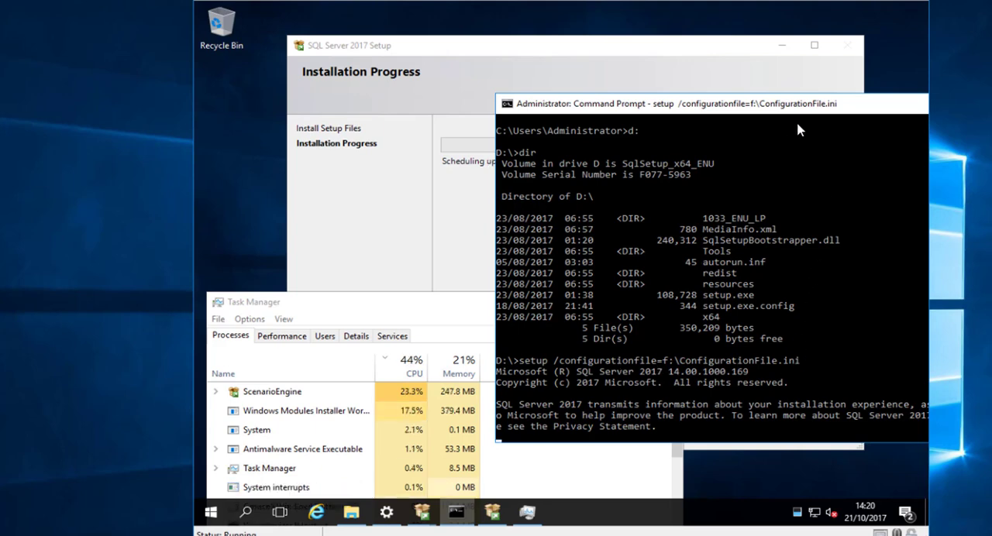
left_click_drag(827, 107, 655, 117)
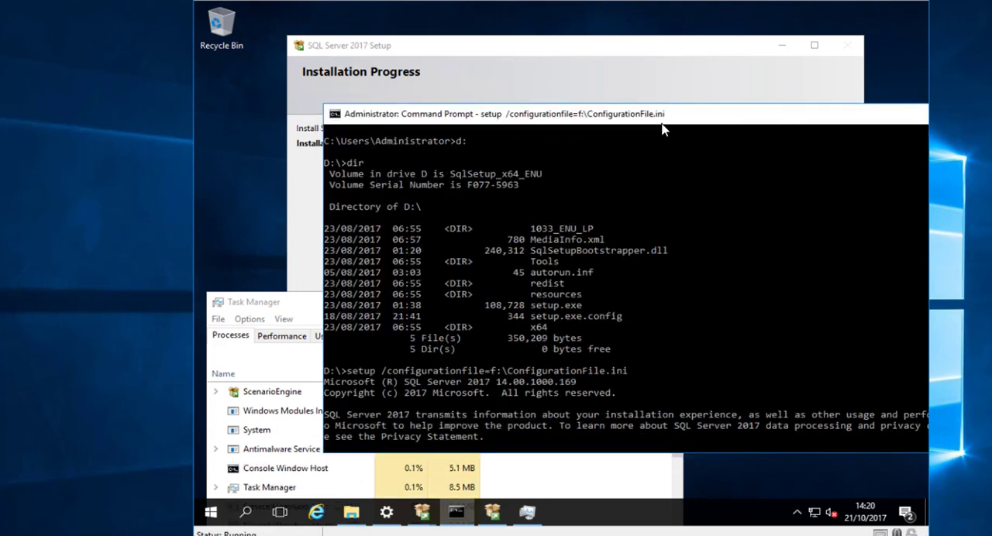
left_click_drag(539, 116, 768, 235)
left_click(593, 45)
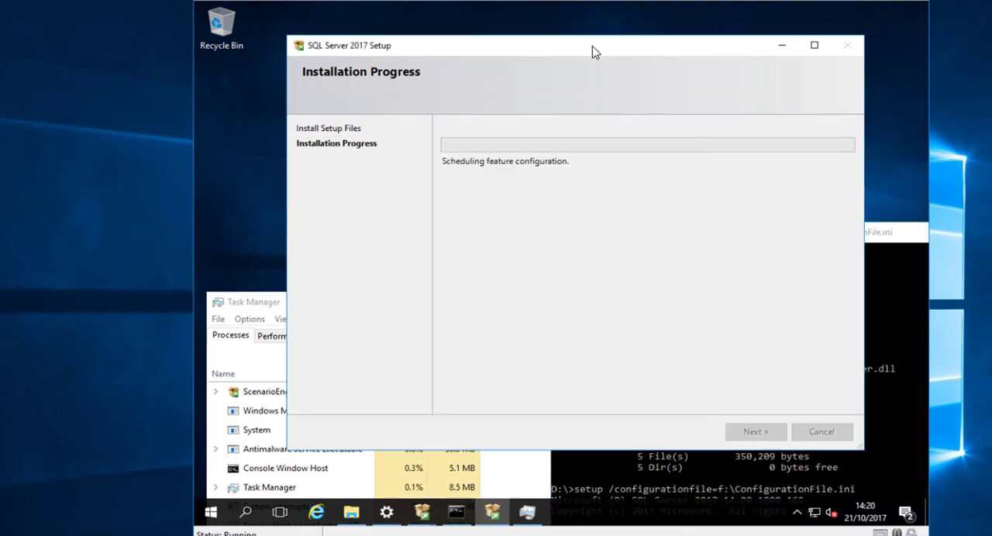
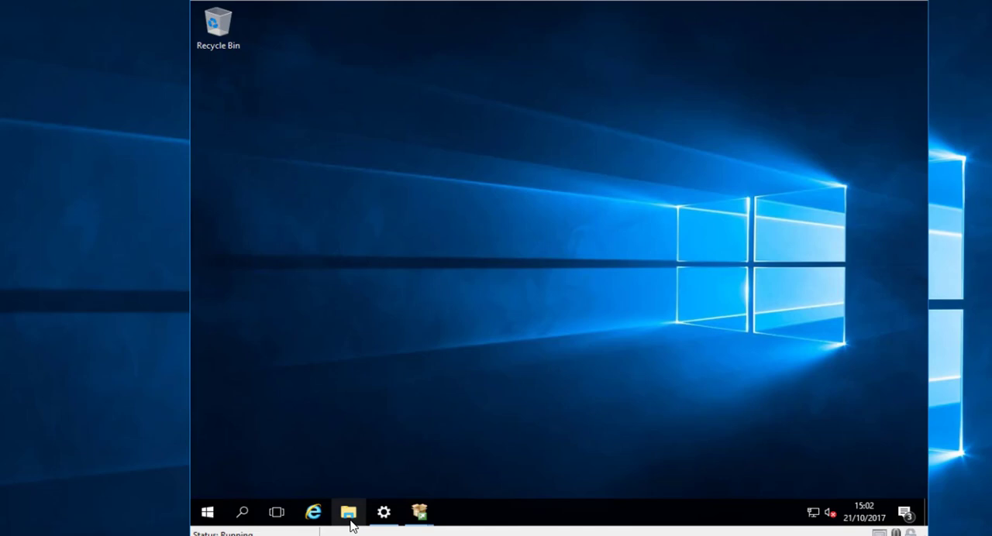
- Open the ISOs share on \\bigdaddy1 in File Explorer and copy the SSMS-Setup-ENU installer
left_click(348, 513)
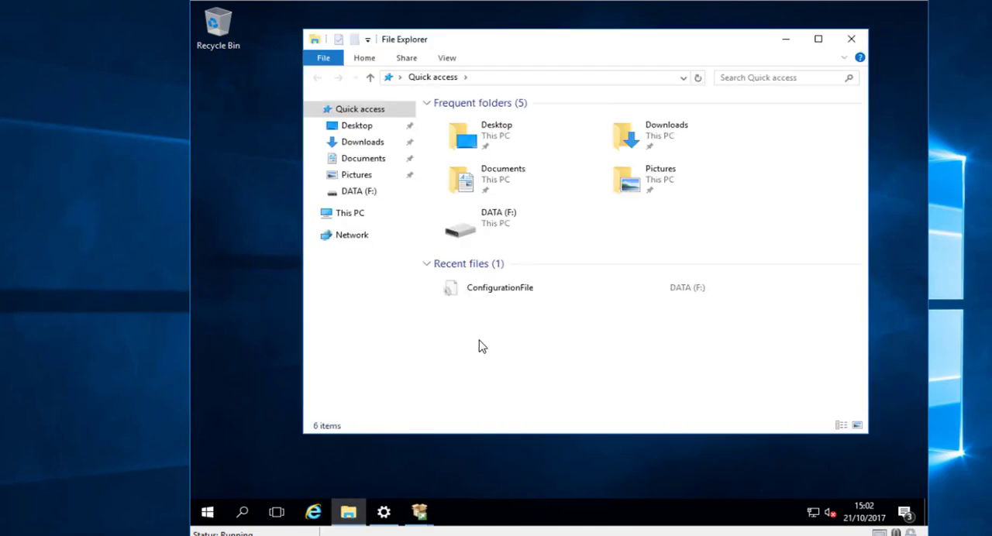
left_click(502, 79)
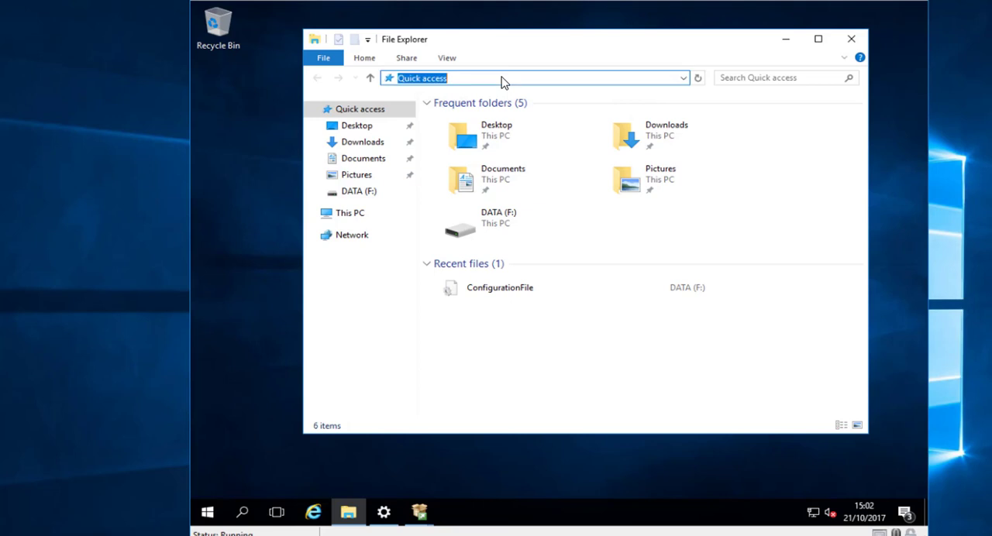
type("\\\\")
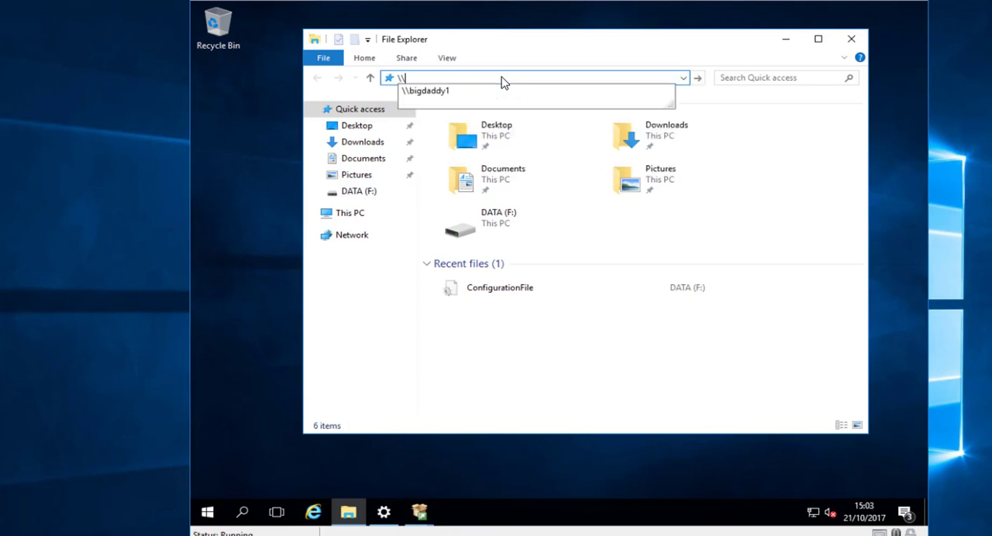
key("Down")
key("Return")
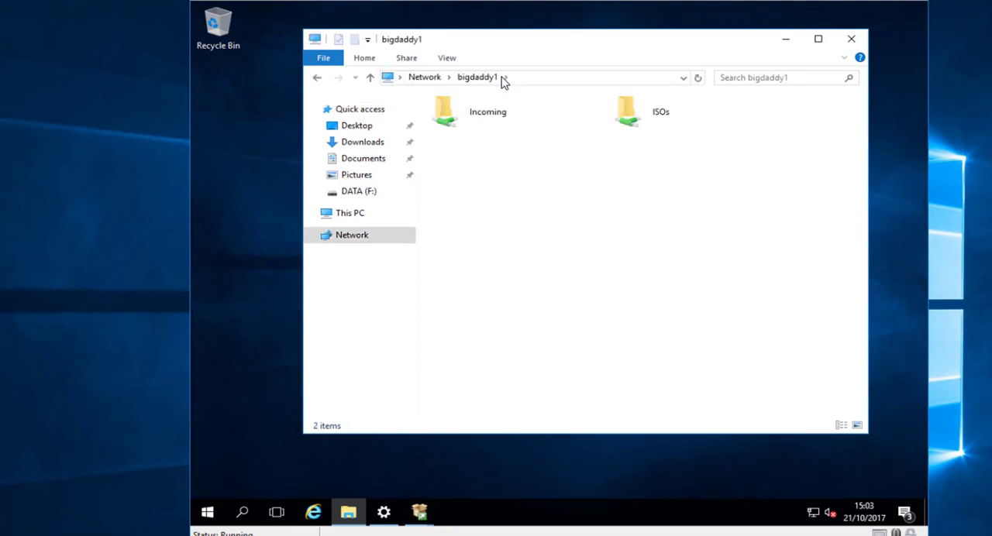
double_click(664, 118)
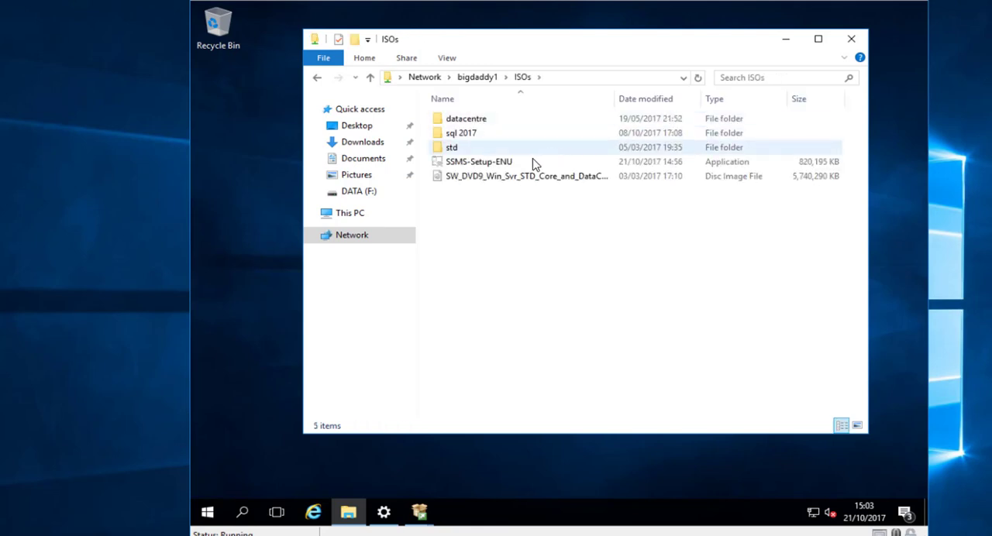
left_click(522, 163)
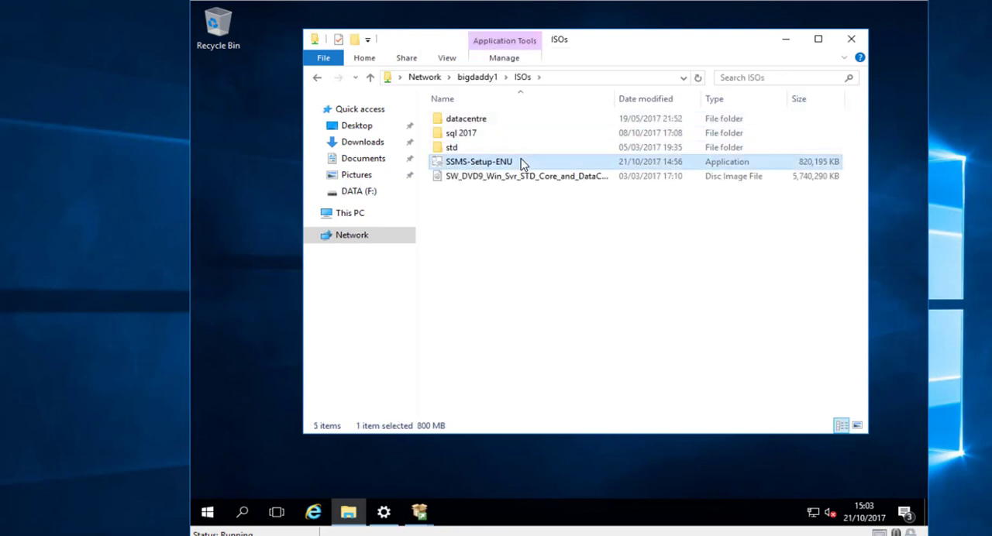
- Paste the SSMS-Setup-ENU installer into the root of Local Disk (C:)
left_click(400, 217)
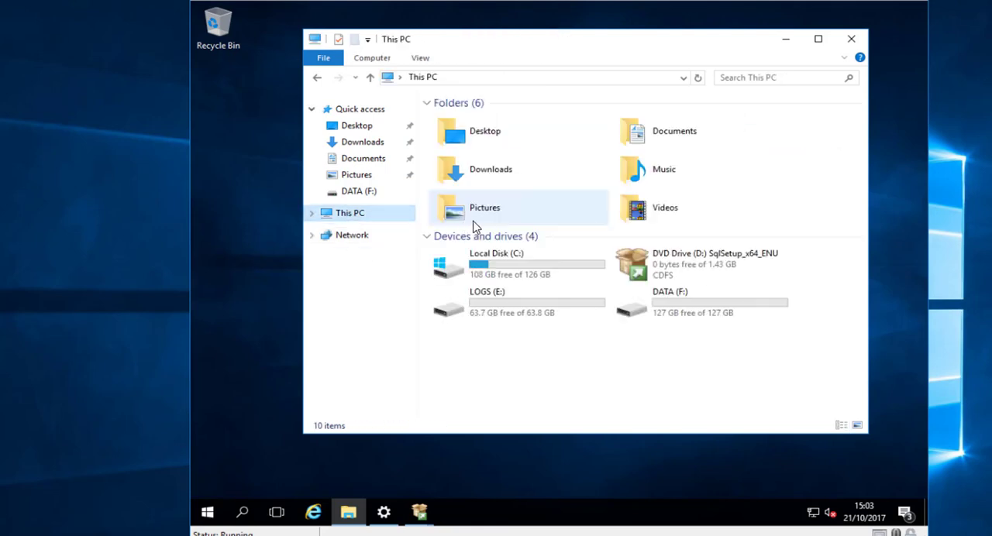
double_click(538, 266)
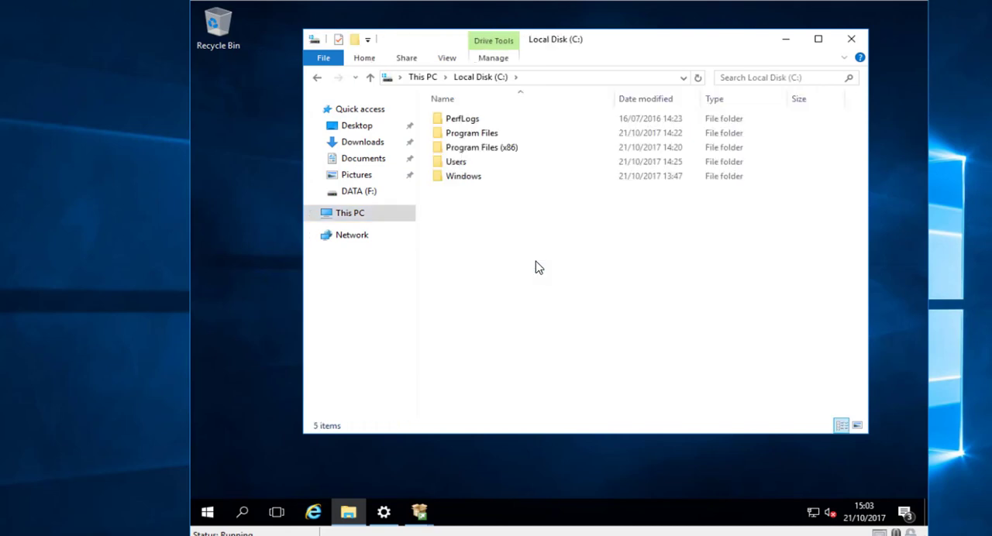
key("ctrl+v")
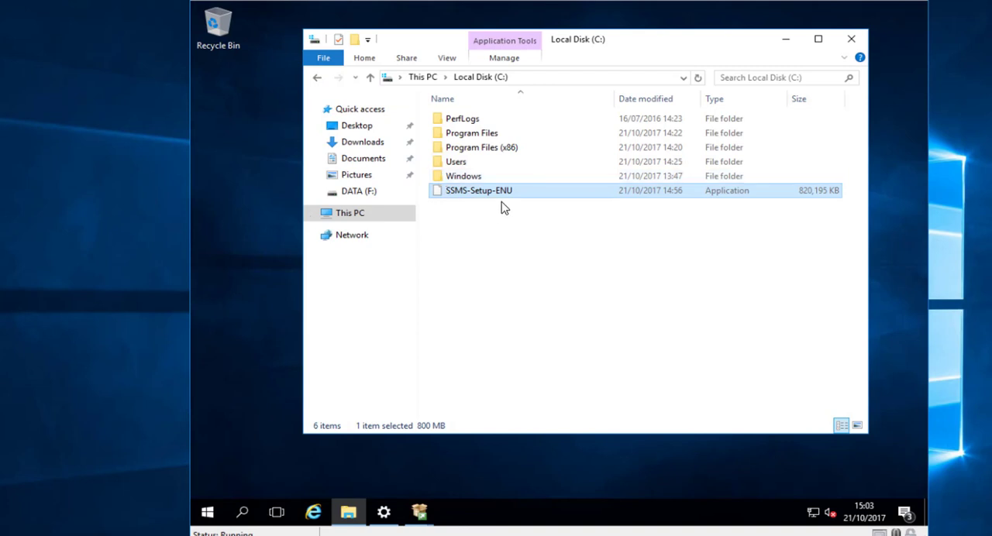
- Open Command Prompt and change to the root directory of drive C: with cd\
left_click(207, 512)
type("cmd")
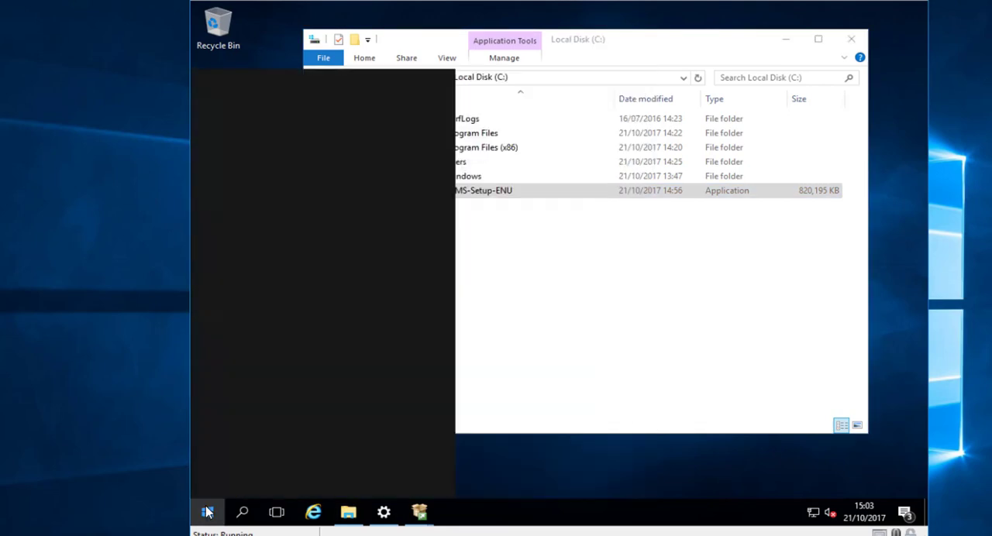
key("Return")
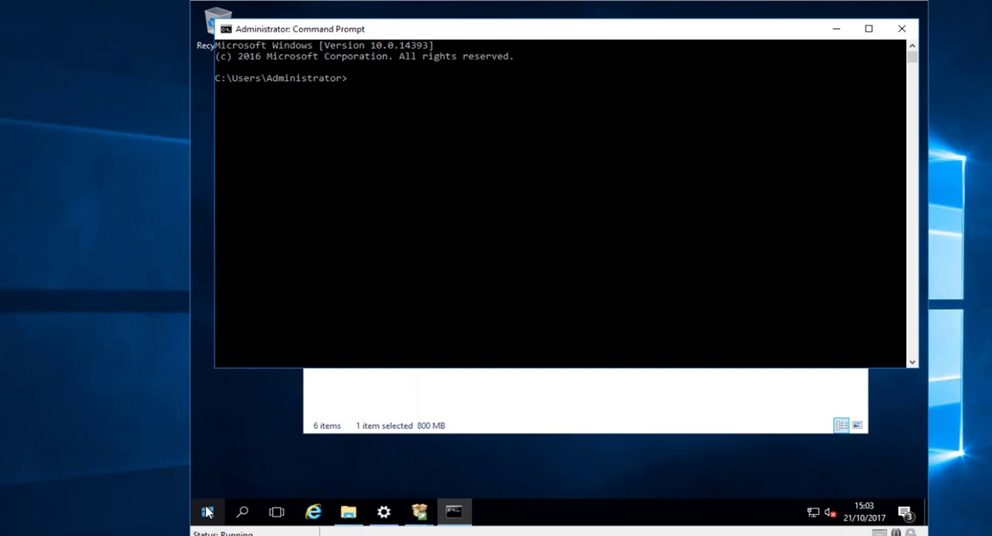
type("cd\\")
key("Return")
- Run SSMS-Setup-ENU.exe with the /install, /quiet and /norestart options and move the Command Prompt window aside
type("SSMS-Setup-ENU.exe /")
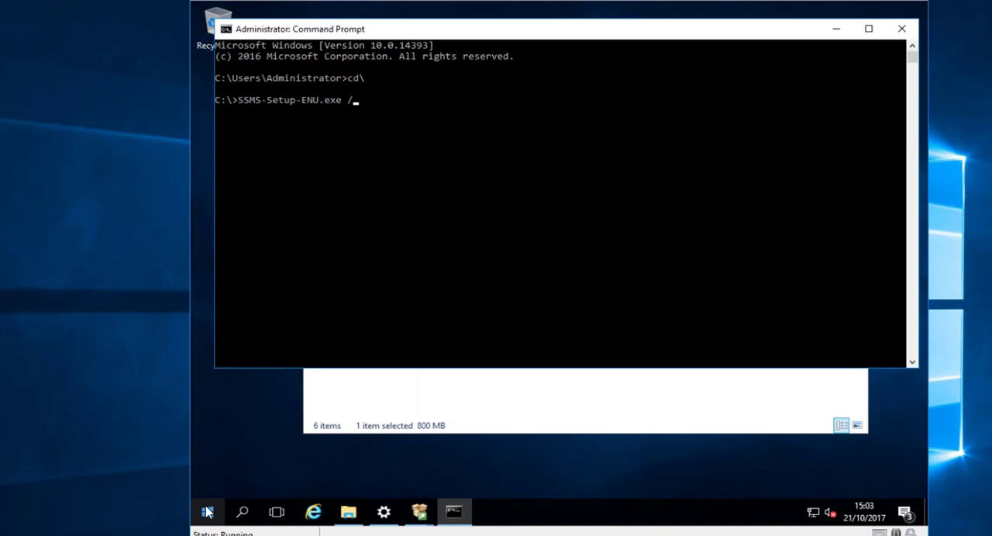
type("install /norestart")
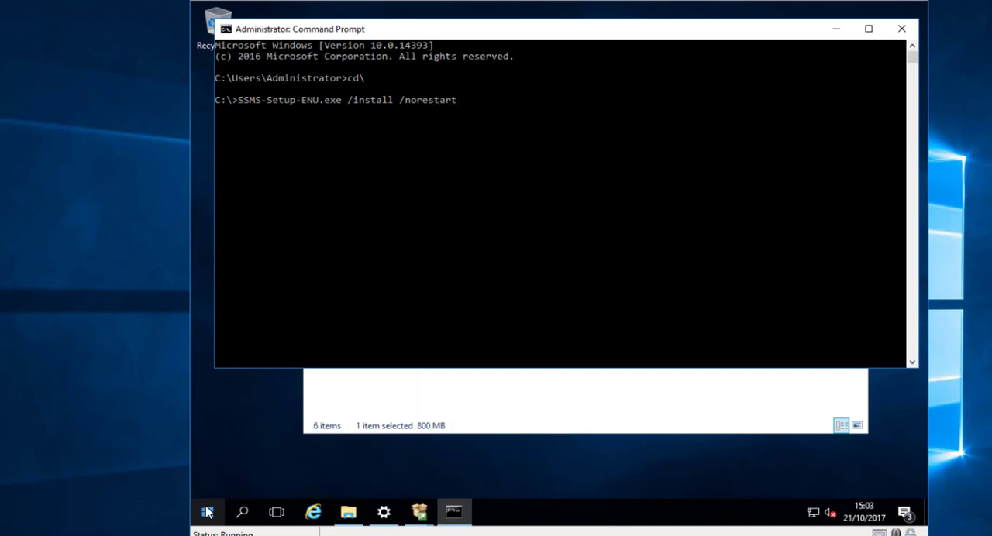
type(" /")
type("quiet /")
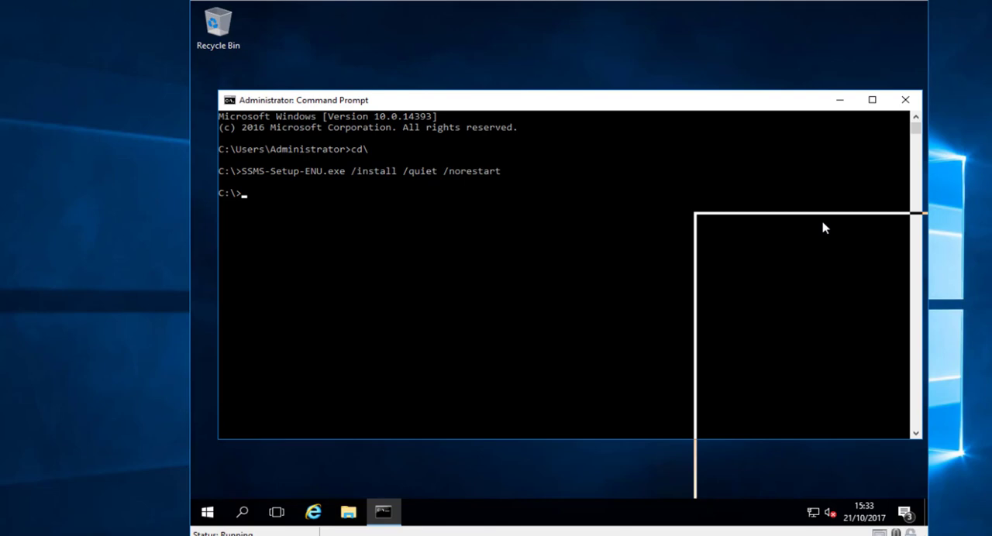
left_click_drag(824, 226, 829, 226)
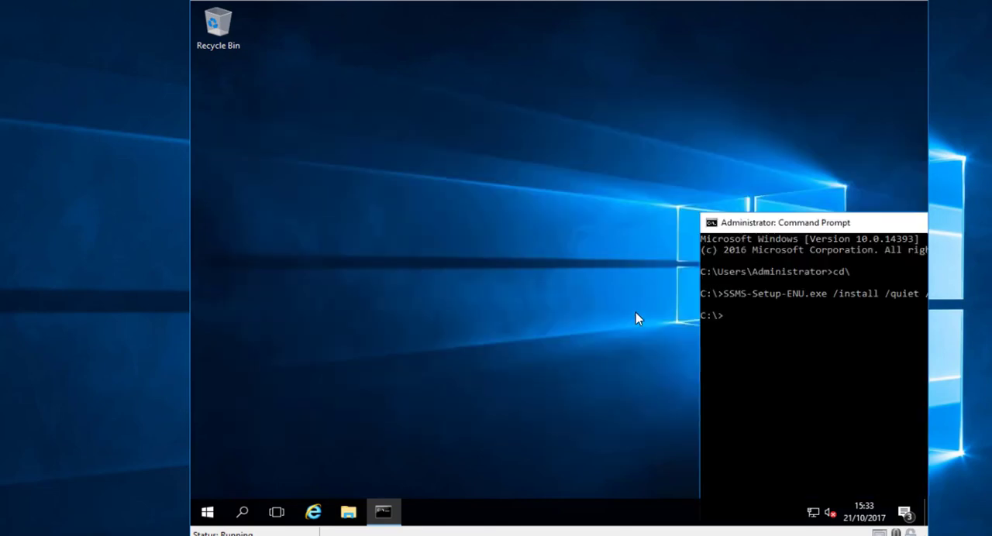
- Open Task Manager sorted by highest CPU usage, and widen its Name column and reposition the window to check the installer process
left_click(205, 515)
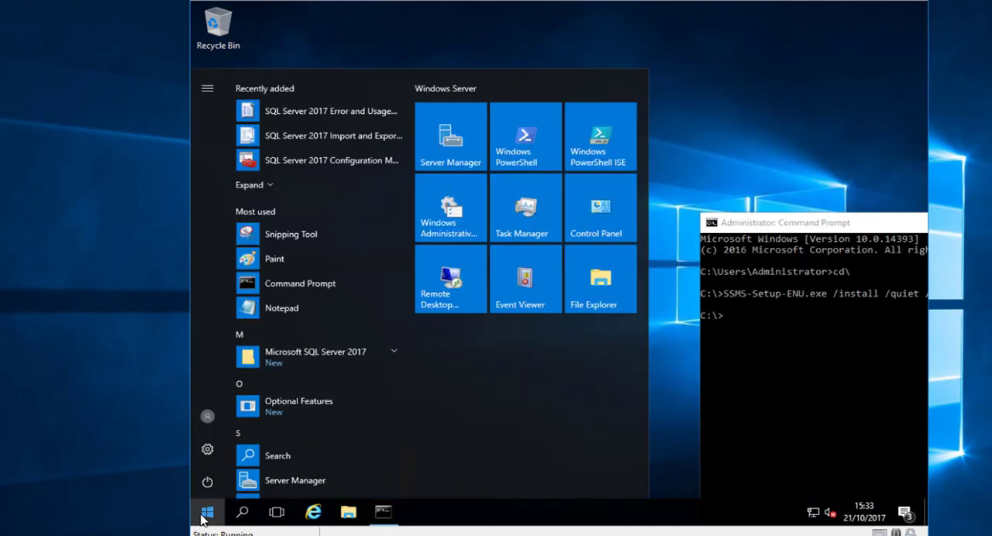
type("taskmgr")
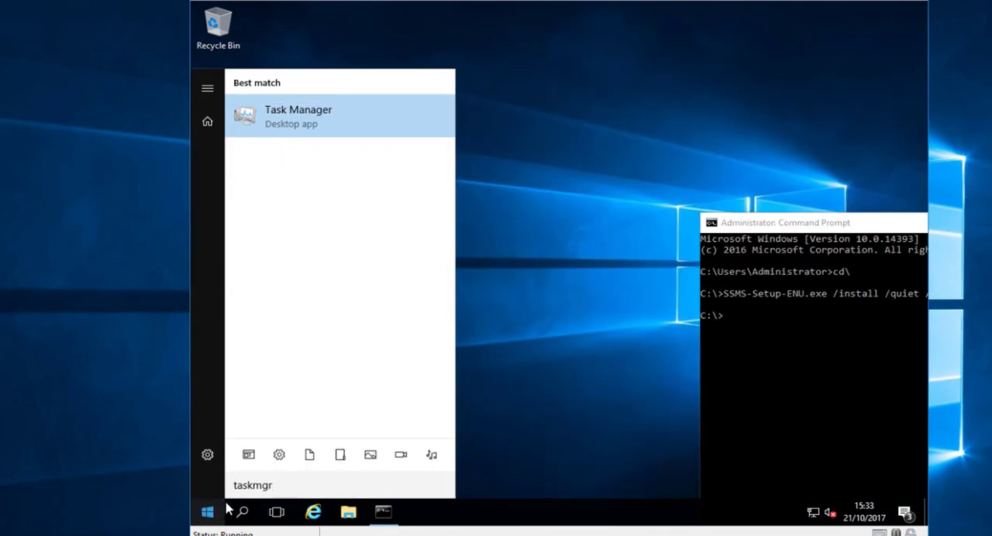
left_click(320, 127)
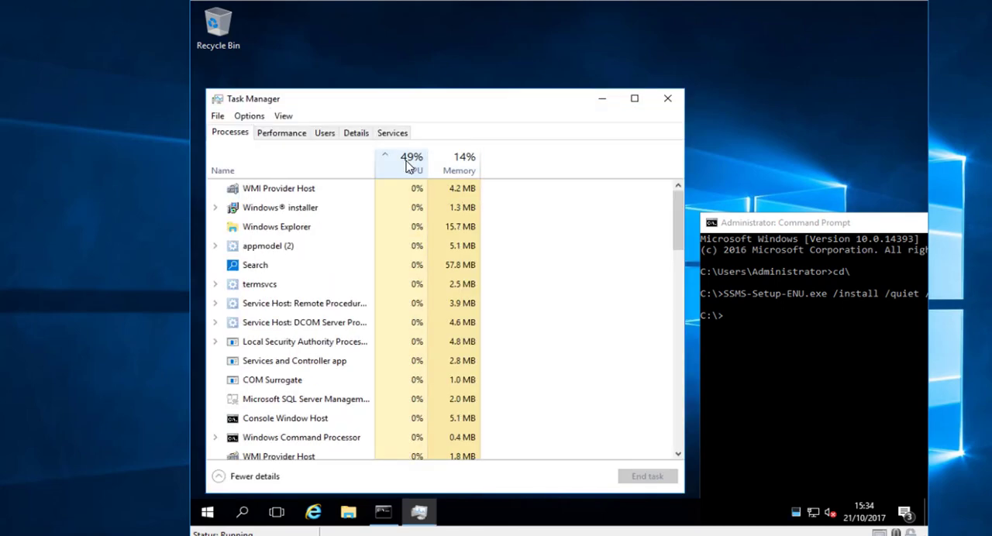
left_click_drag(443, 104, 446, 377)
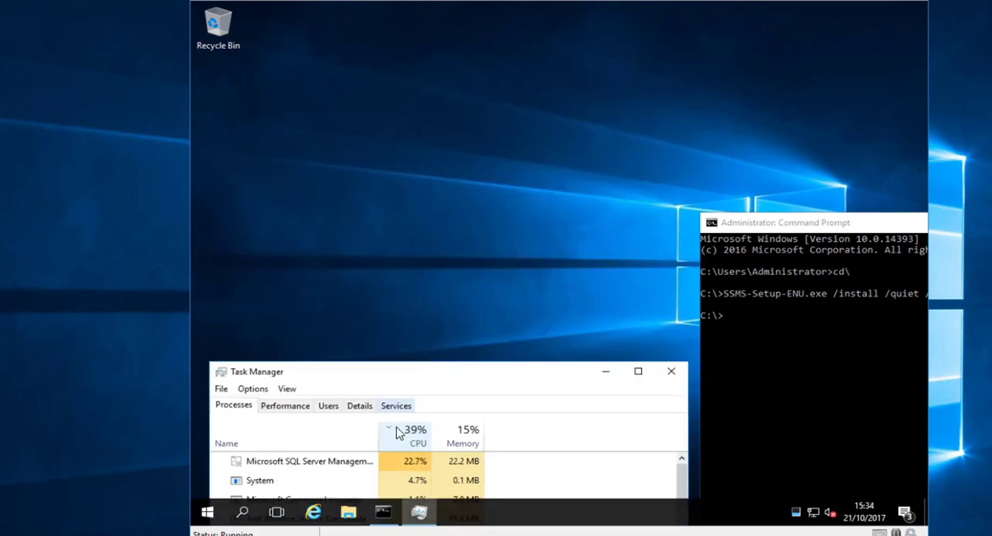
left_click_drag(378, 428, 504, 429)
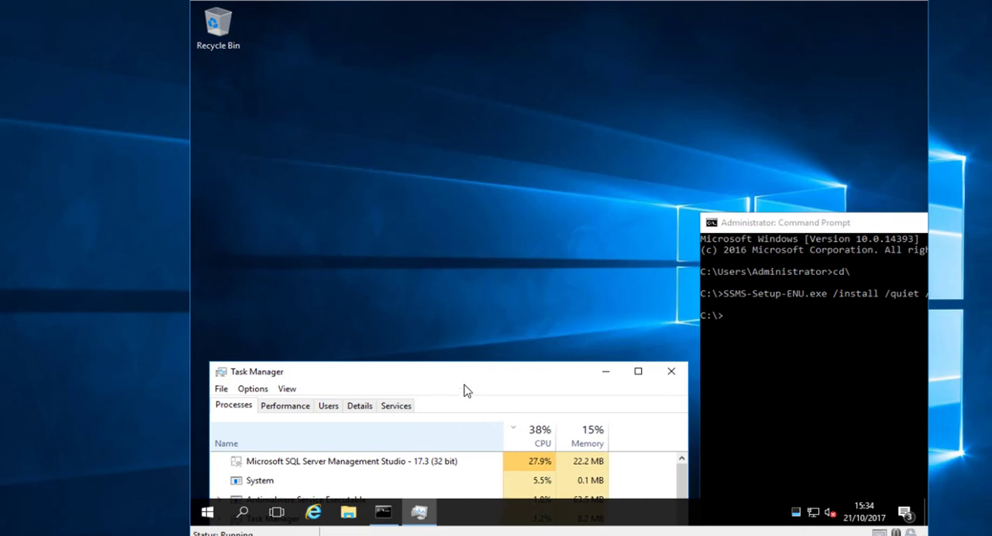
left_click_drag(458, 377, 450, 220)
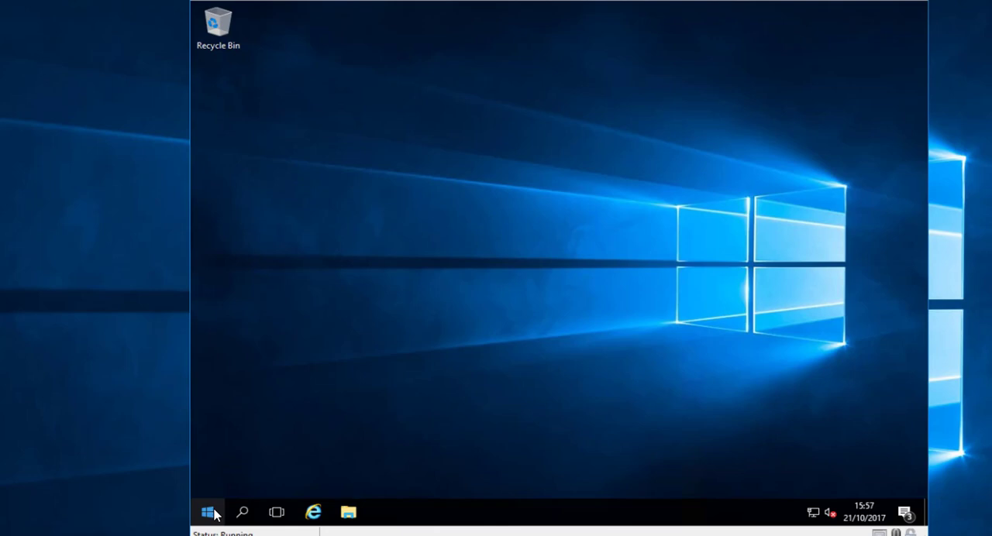
- Start SQL Server Management Studio 17, connect to the local Database Engine with Windows Authentication, and expand the Databases folder
left_click(208, 512)
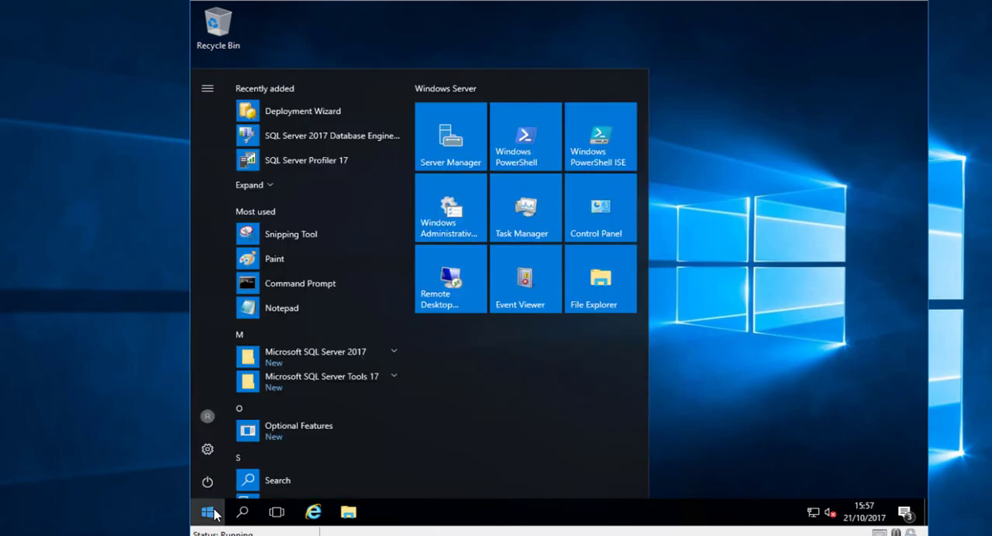
left_click(327, 384)
left_click(323, 407)
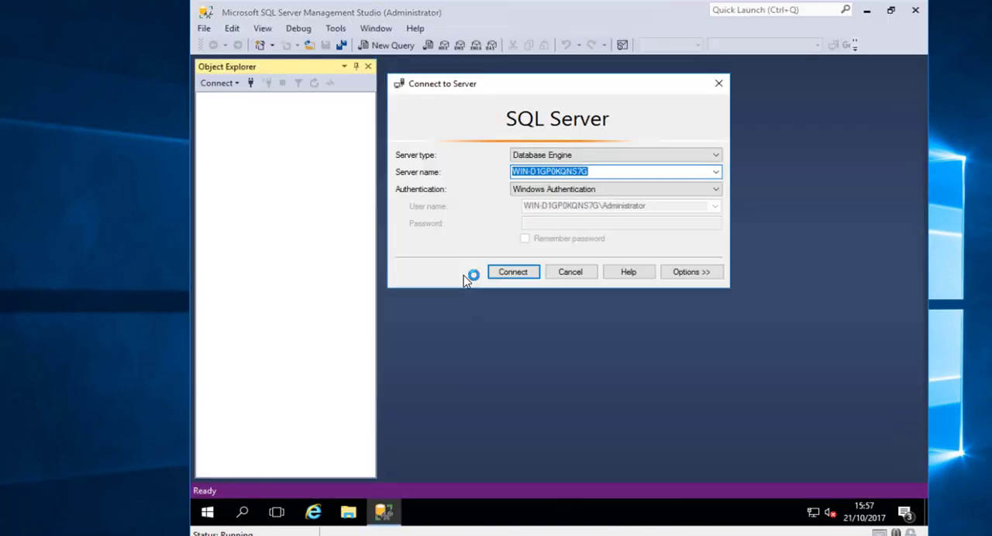
left_click(511, 273)
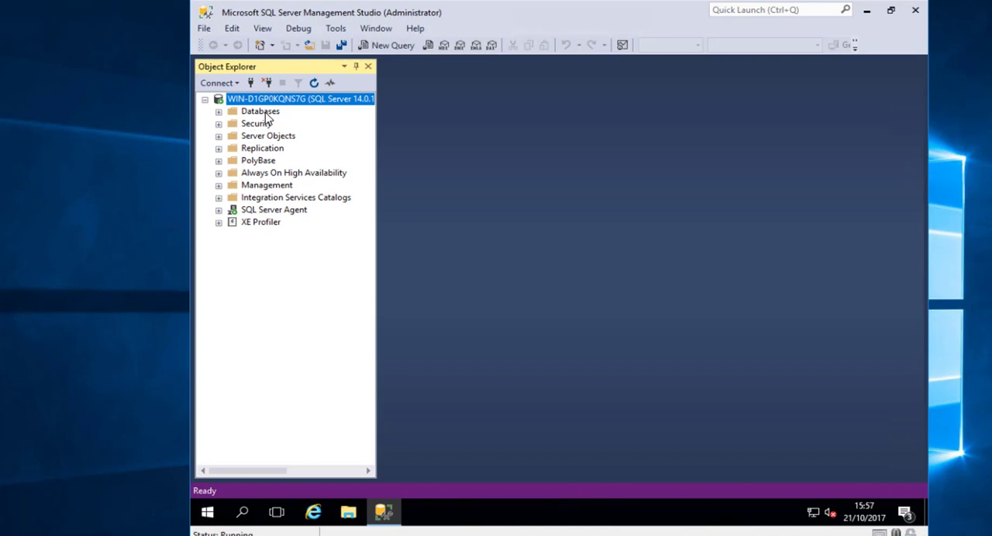
double_click(259, 113)
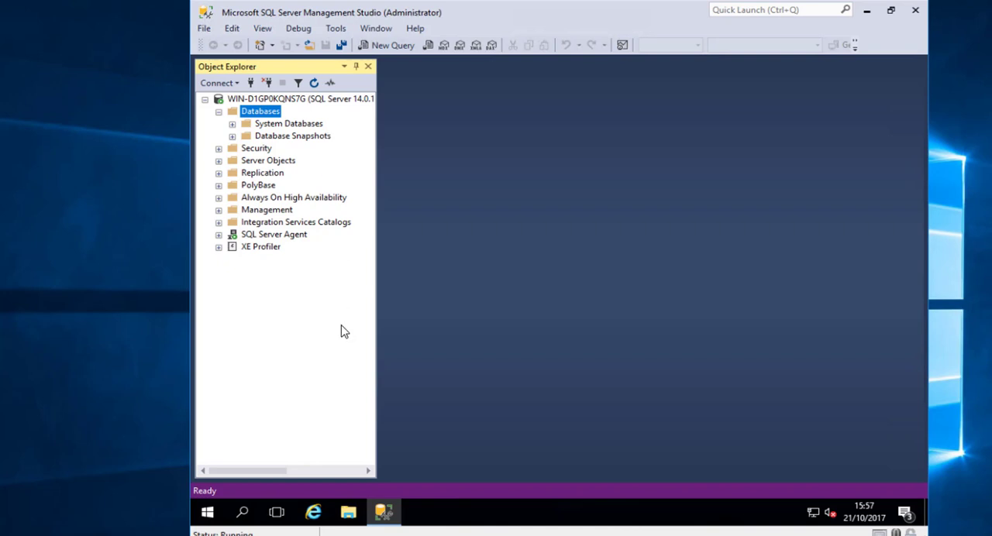
- Open Registry Editor maximized and expand HKEY_LOCAL_MACHINE\SOFTWARE\Microsoft, widening the key tree
left_click(209, 513)
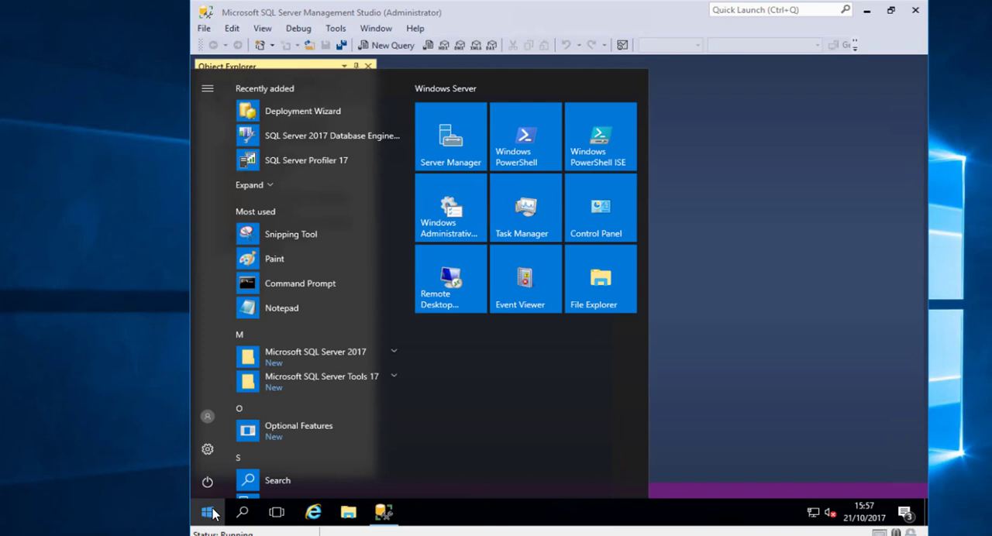
type("regedit")
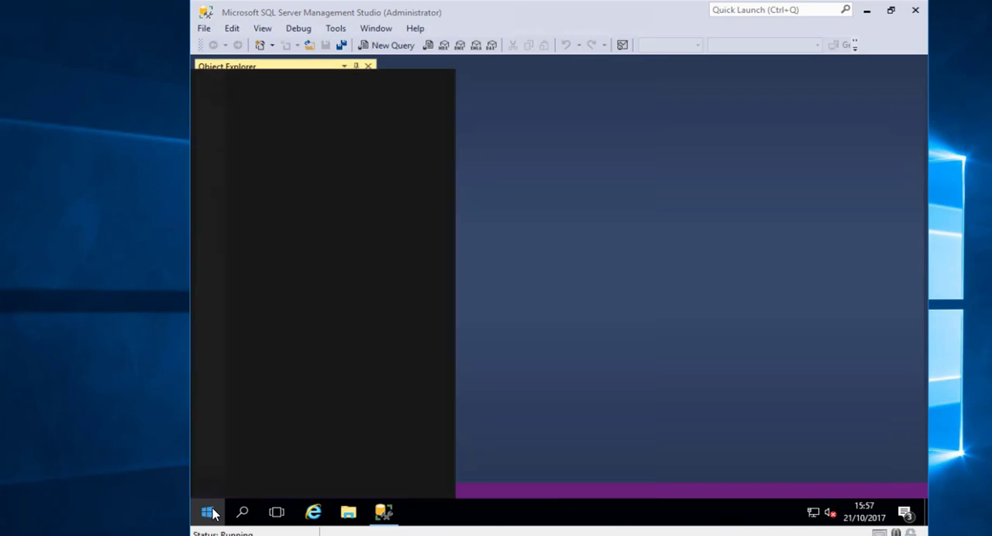
key("Return")
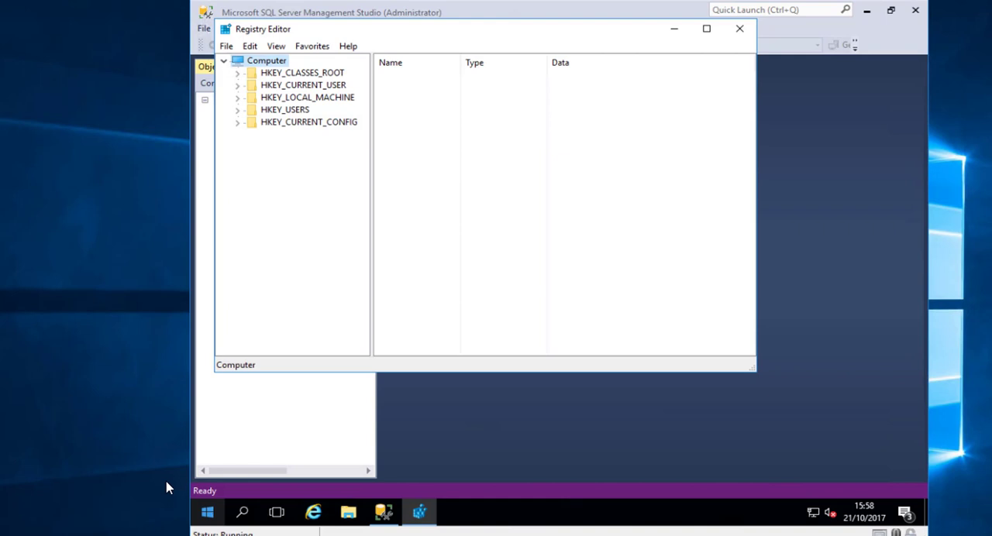
double_click(314, 99)
left_click(304, 161)
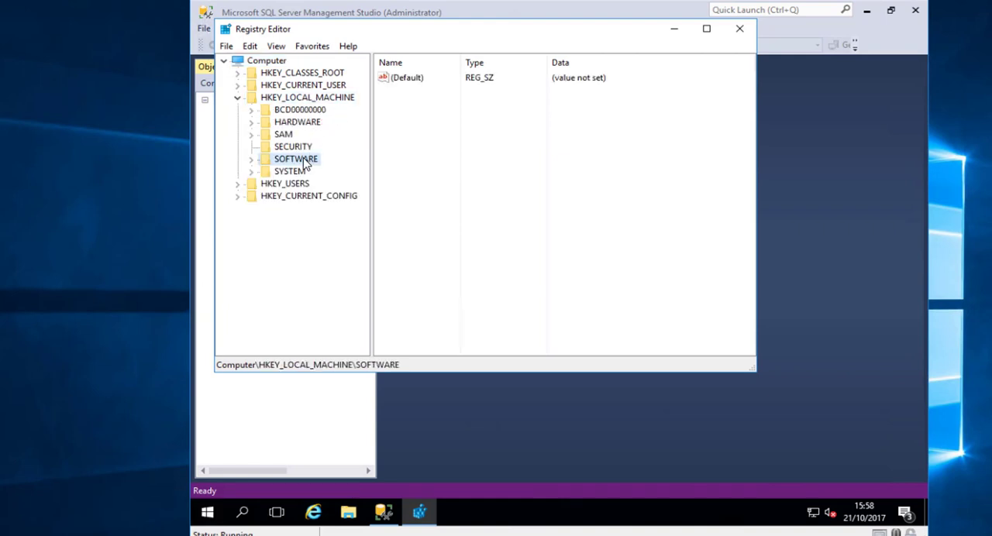
double_click(304, 160)
left_click(707, 29)
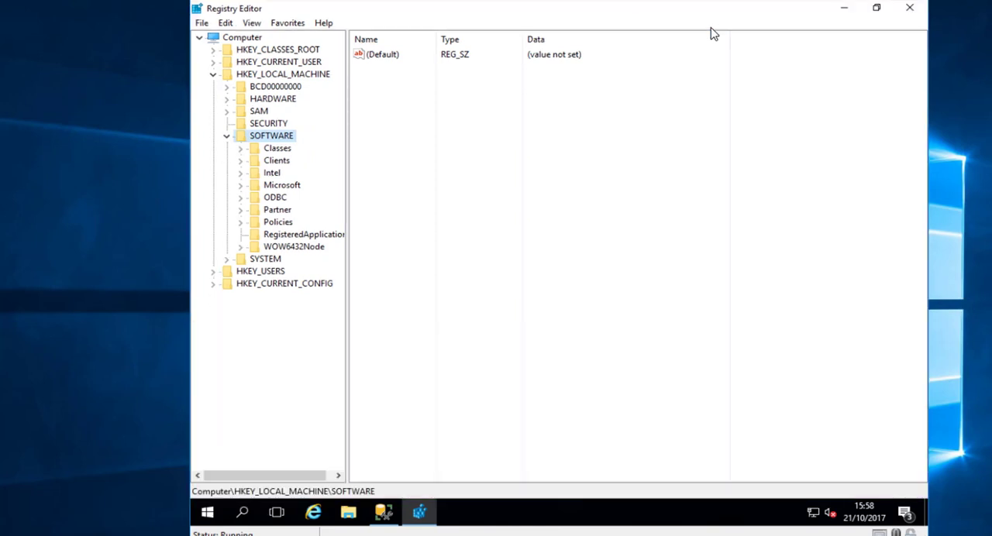
double_click(282, 186)
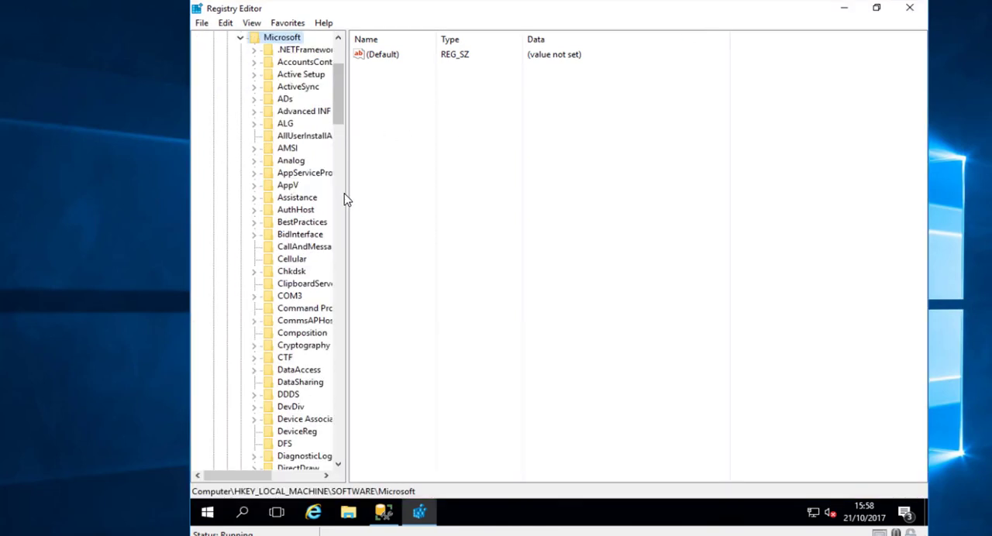
left_click_drag(346, 207, 401, 208)
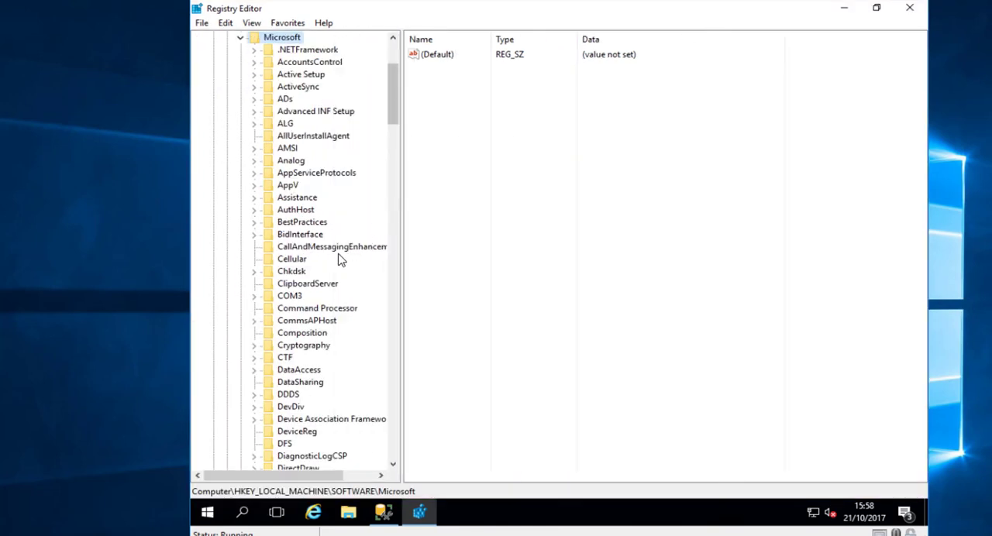
- Find the Microsoft SQL Server 2017 Redist key under Microsoft and widen the key tree to show the full key names
left_click(331, 248)
key("m")
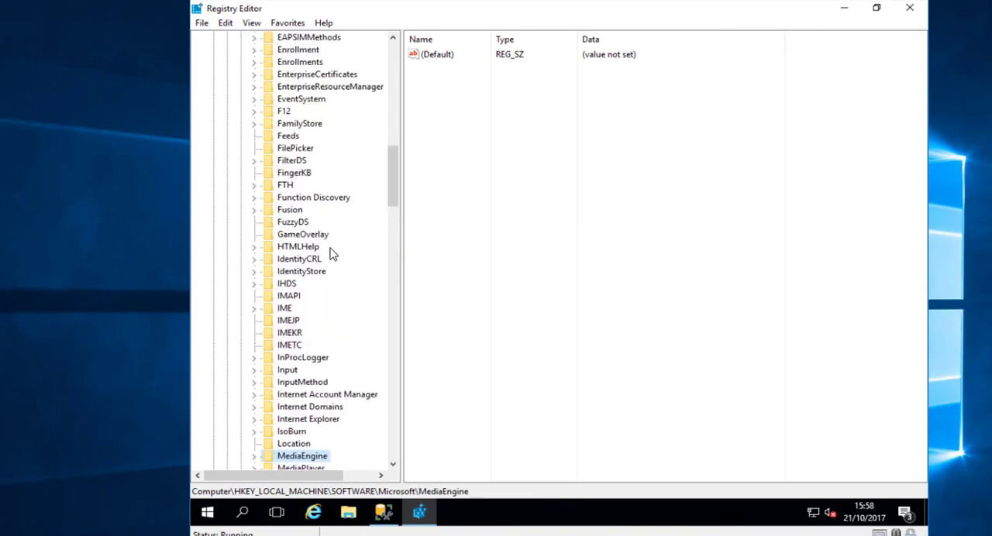
key("m")
key("m")
key("m")
key("m")
key("m")
key("m")
key("m")
key("m")
key("m")
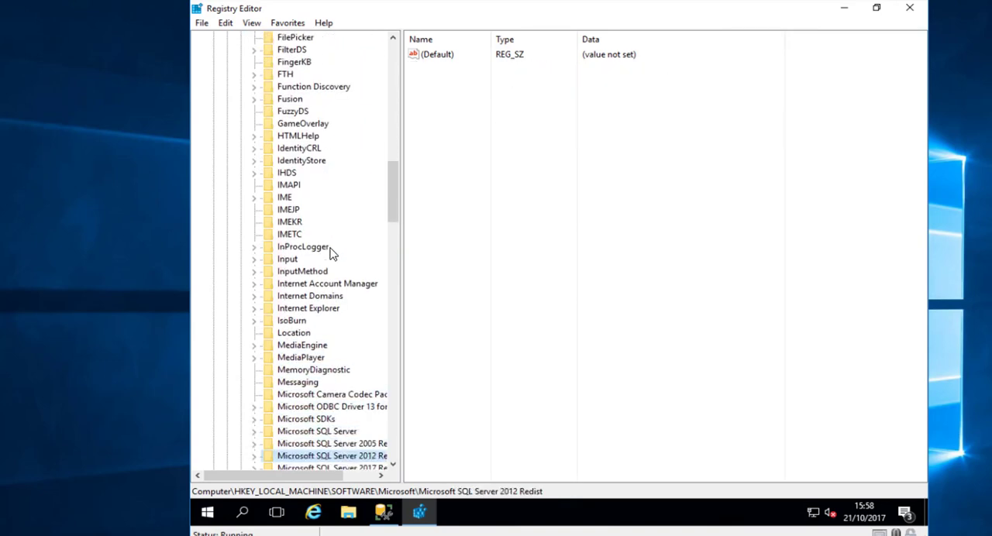
key("m")
key("m")
key("Up")
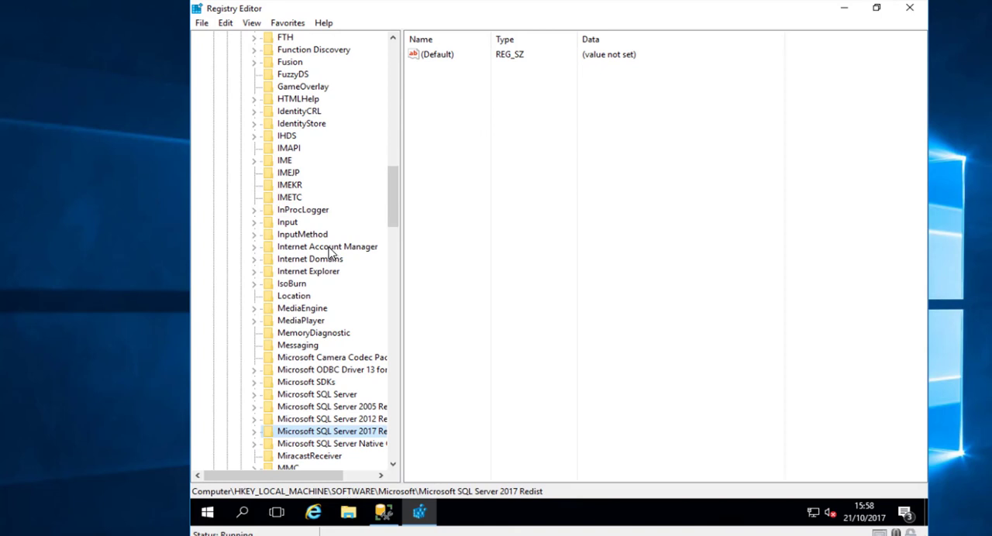
left_click_drag(403, 284, 458, 284)
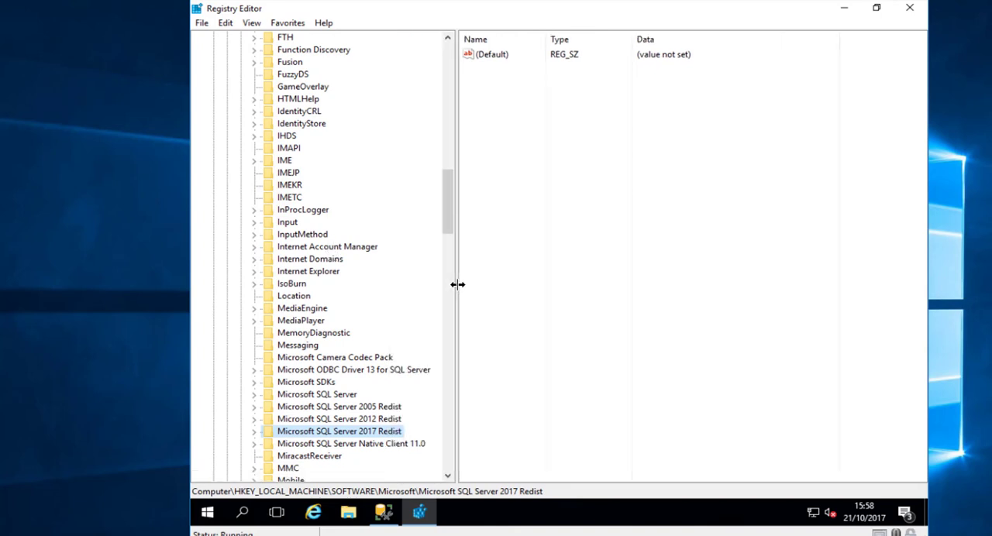
- Expand Microsoft SQL Server\140\SQL2017 in the registry, open its CurrentVersion key and select the Version value to check the installed version
double_click(353, 395)
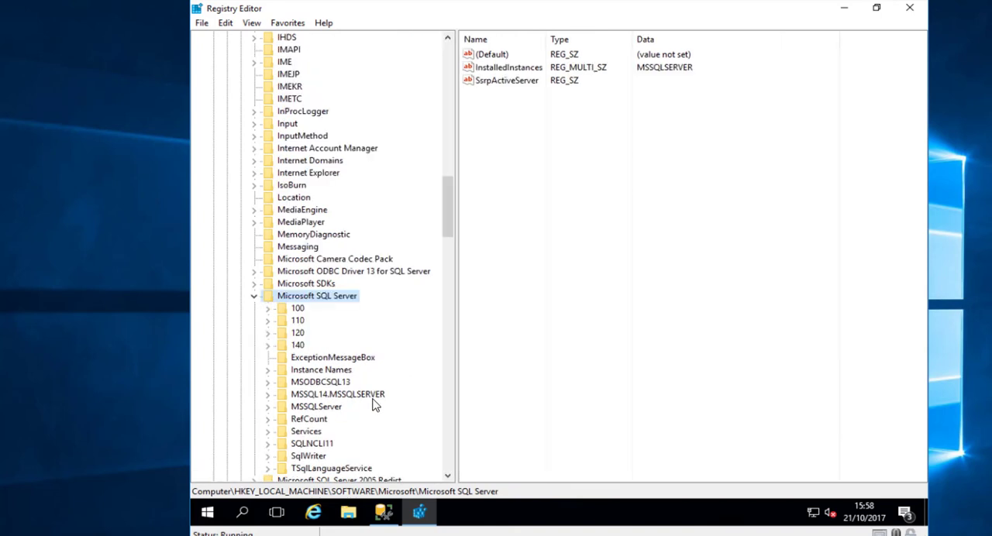
double_click(299, 346)
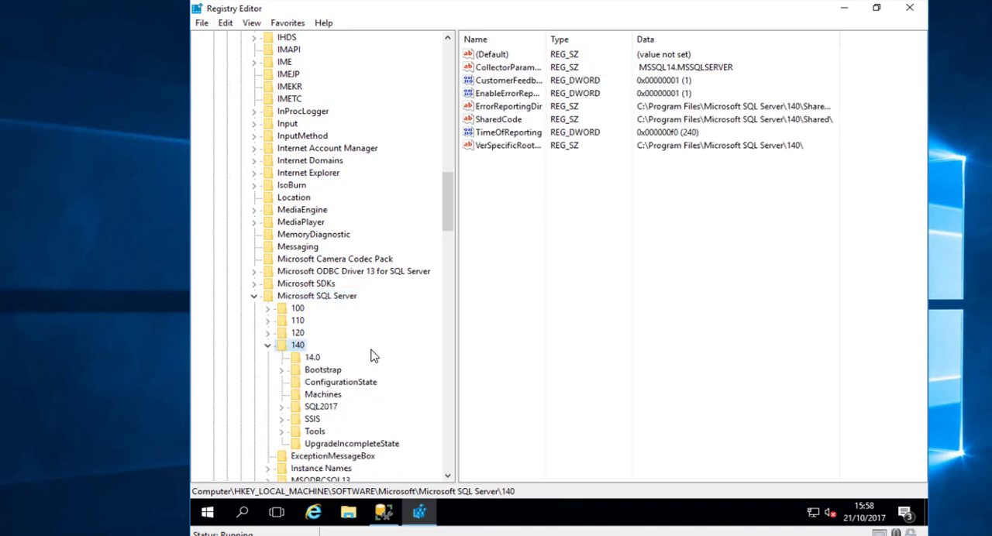
double_click(329, 409)
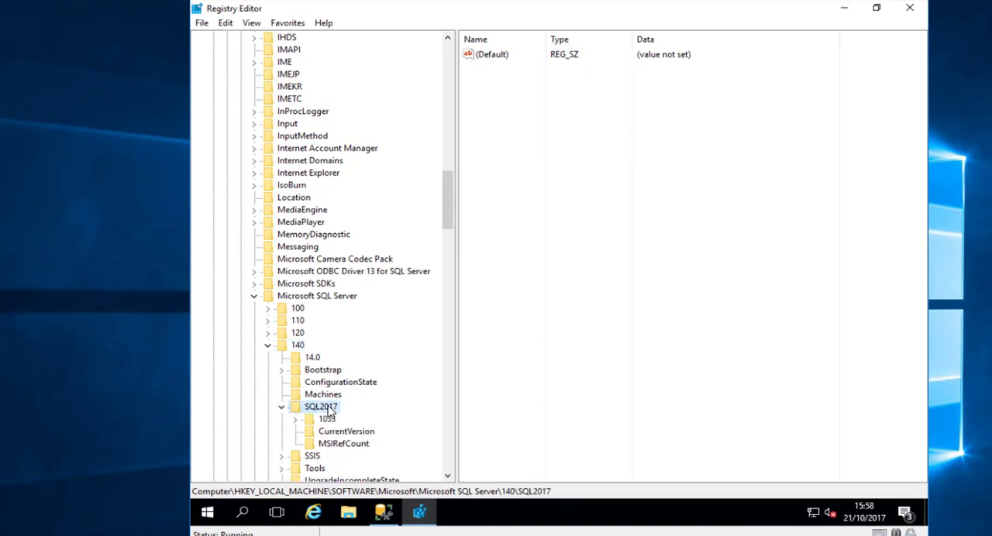
left_click(341, 436)
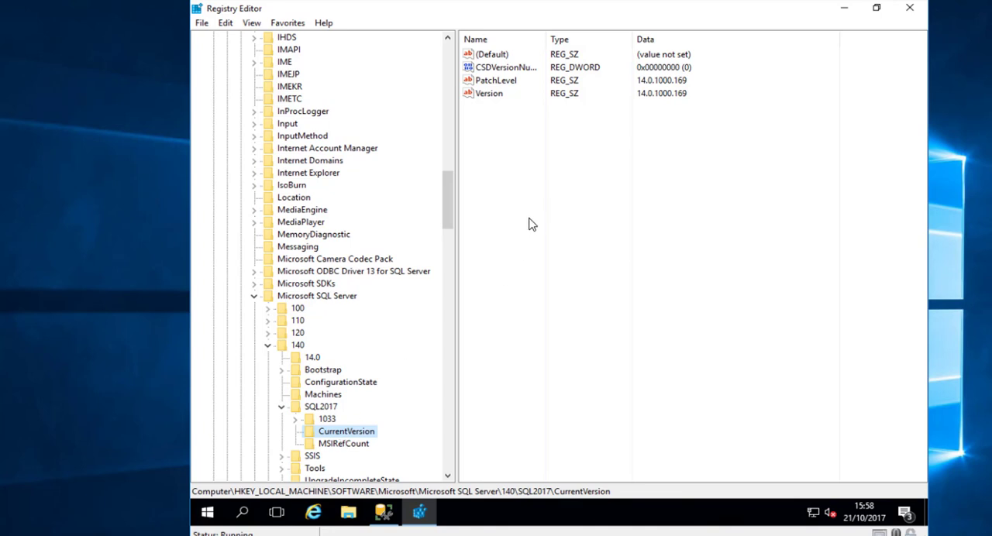
left_click(661, 93)
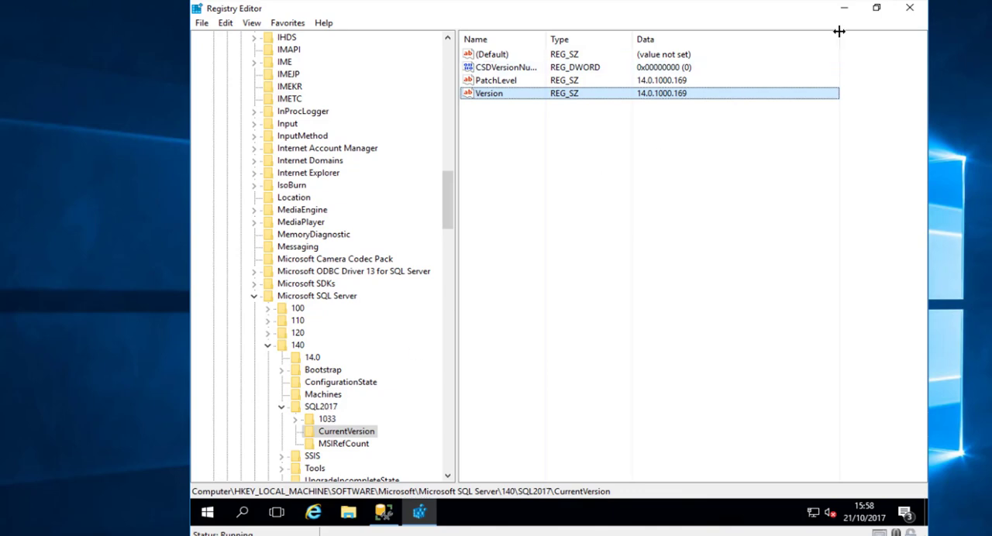
- Close Registry Editor and SQL Server Management Studio, and show This PC in File Explorer
left_click(911, 9)
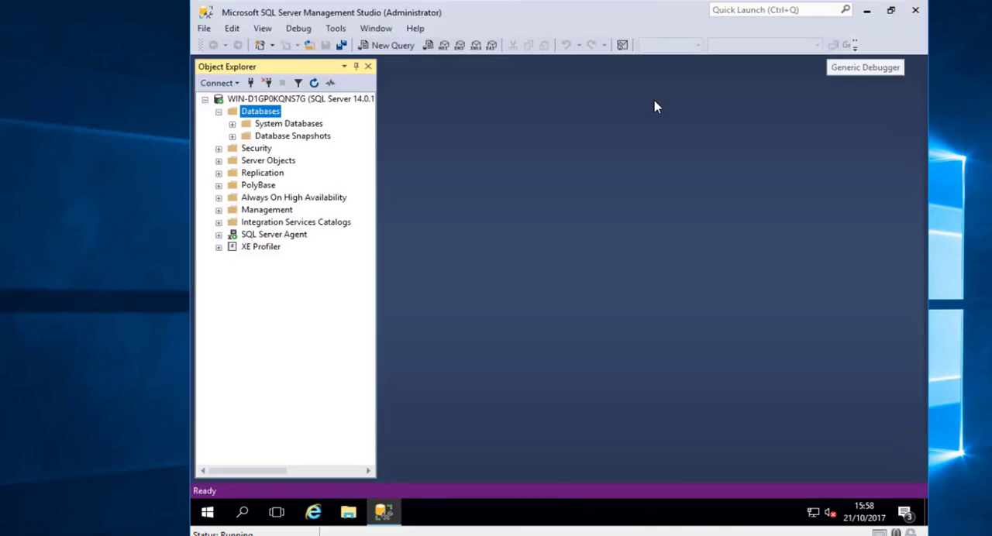
left_click(915, 10)
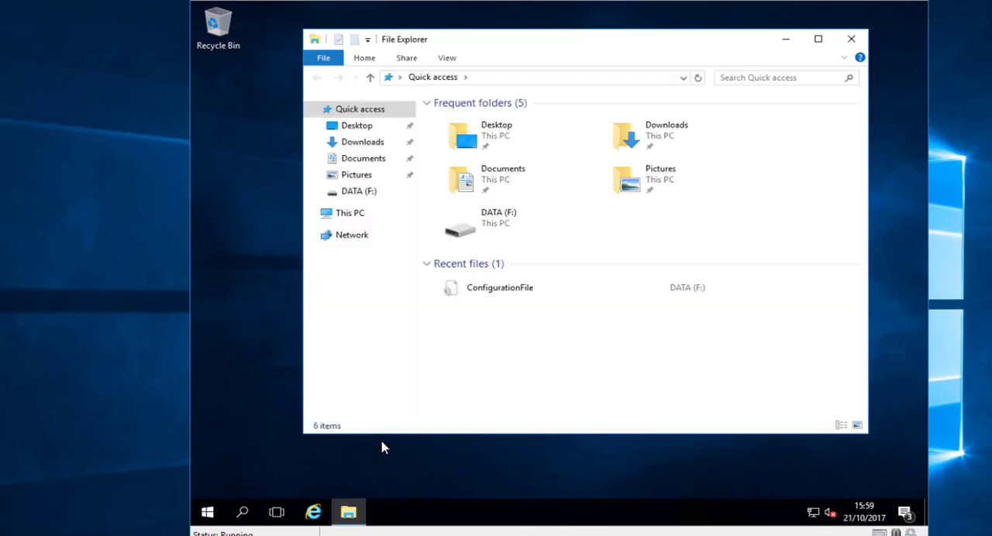
left_click(357, 216)
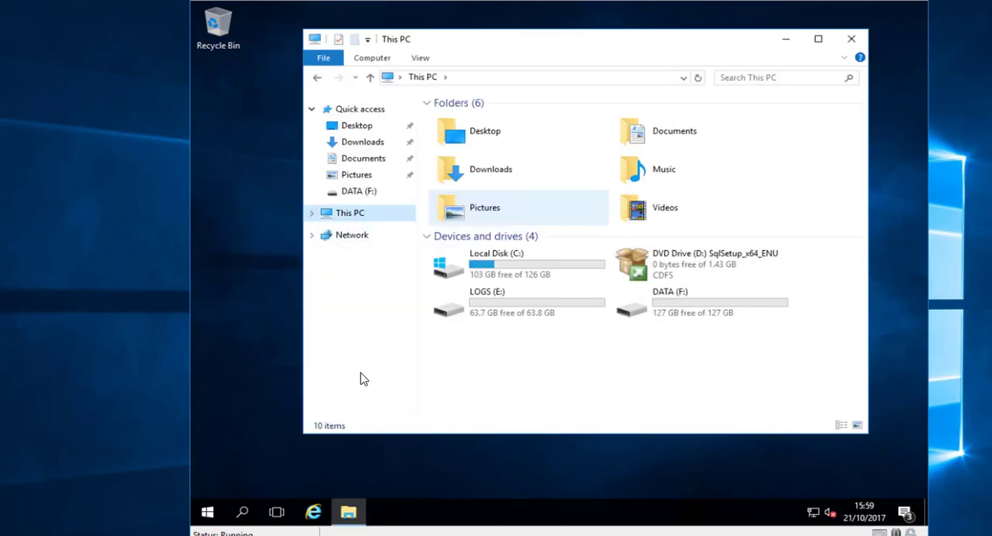
- Open Command Prompt, change to the root of drive C and list its contents with dir
left_click(207, 513)
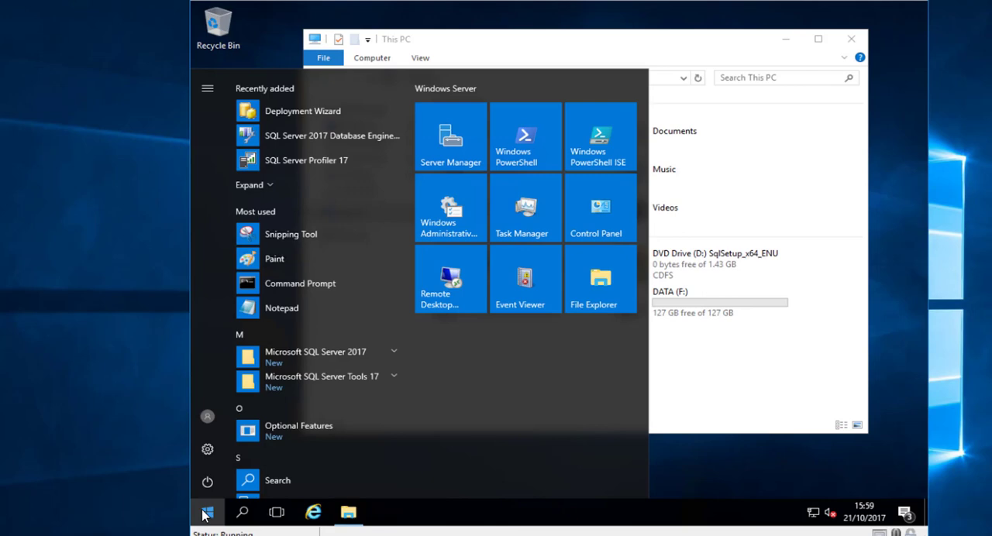
type("cmd")
key("Return")
type("cd\\")
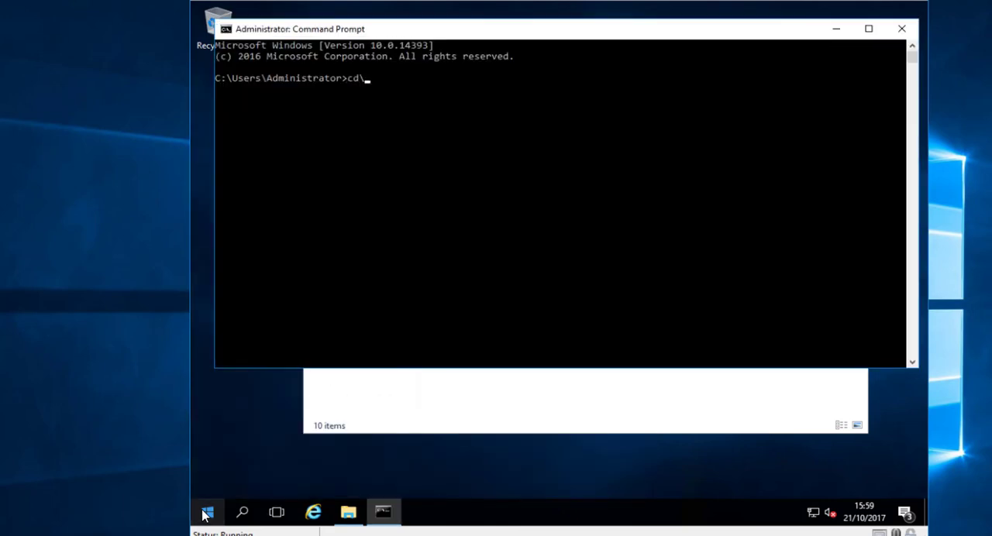
key("Return")
type("dir")
key("Return")
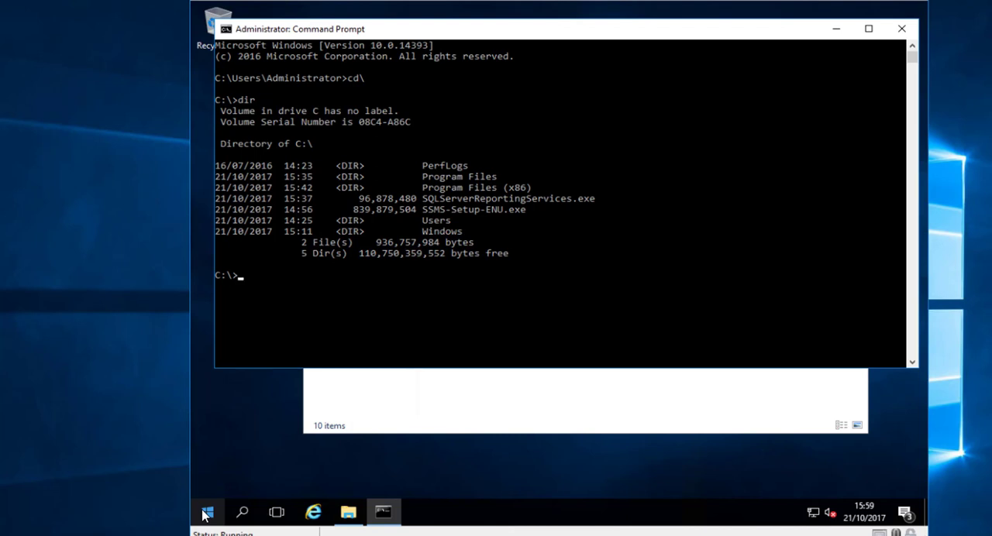
- Run SQLServerReportingServices.exe with /? to review the Reporting Services setup switches, and close the setup help
type("sql")
key("Tab")
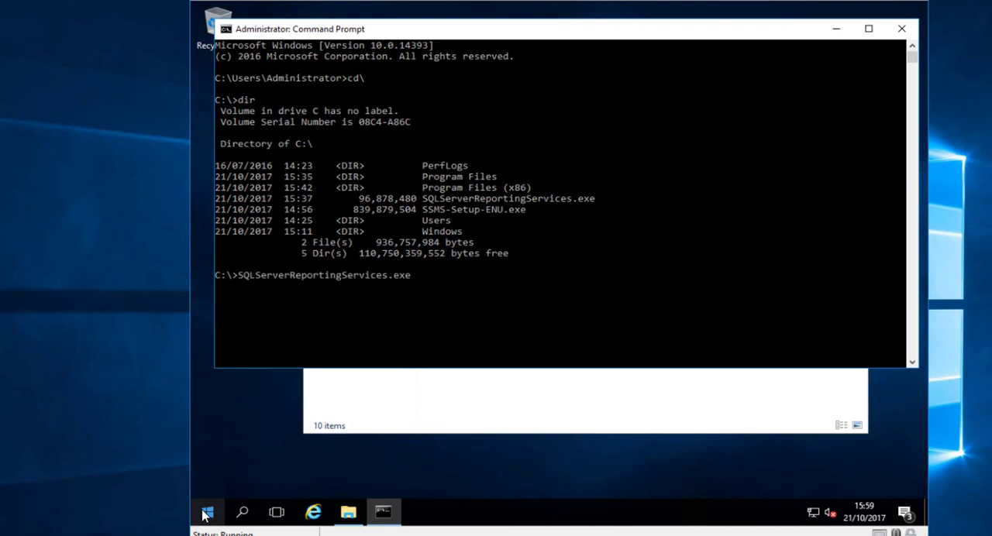
type("/?")
key("Return")
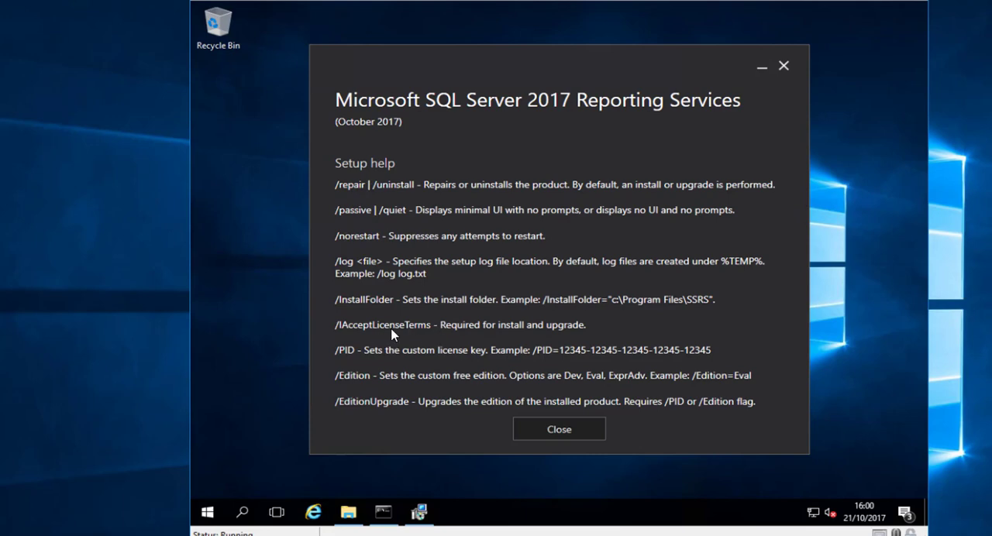
left_click(550, 429)
- Switch to File Explorer, start the SQLServerReportingServices application from Local Disk (C:) and minimize the folder window
left_click(349, 514)
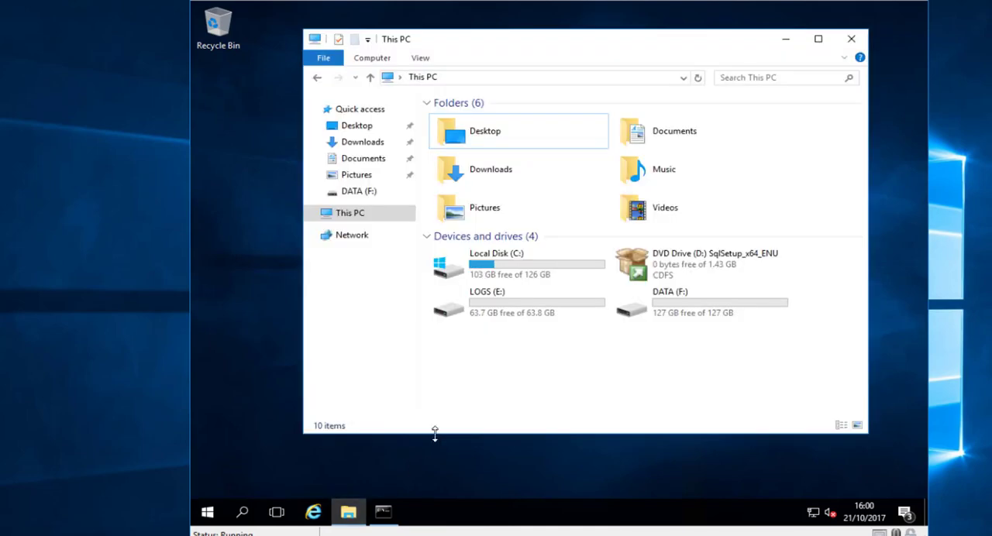
double_click(525, 268)
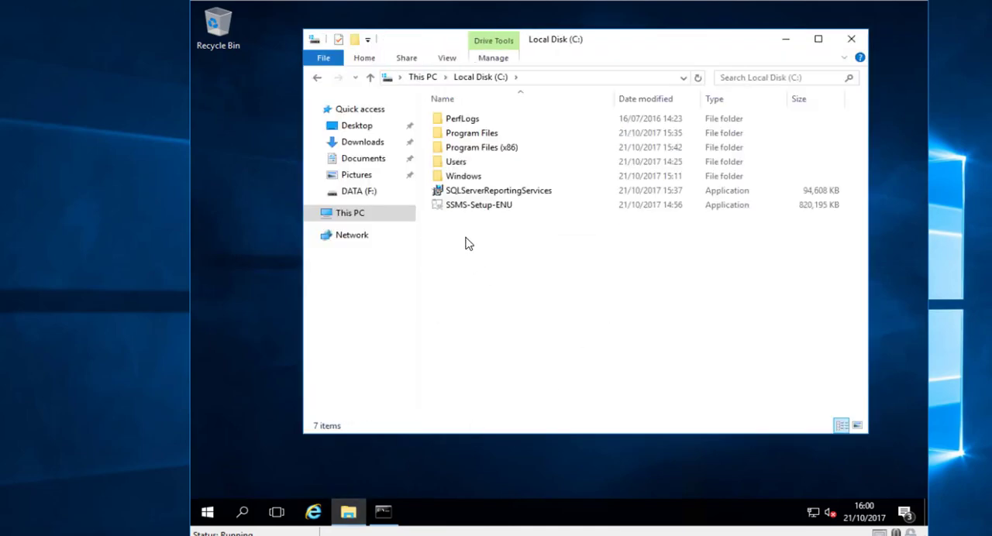
double_click(479, 191)
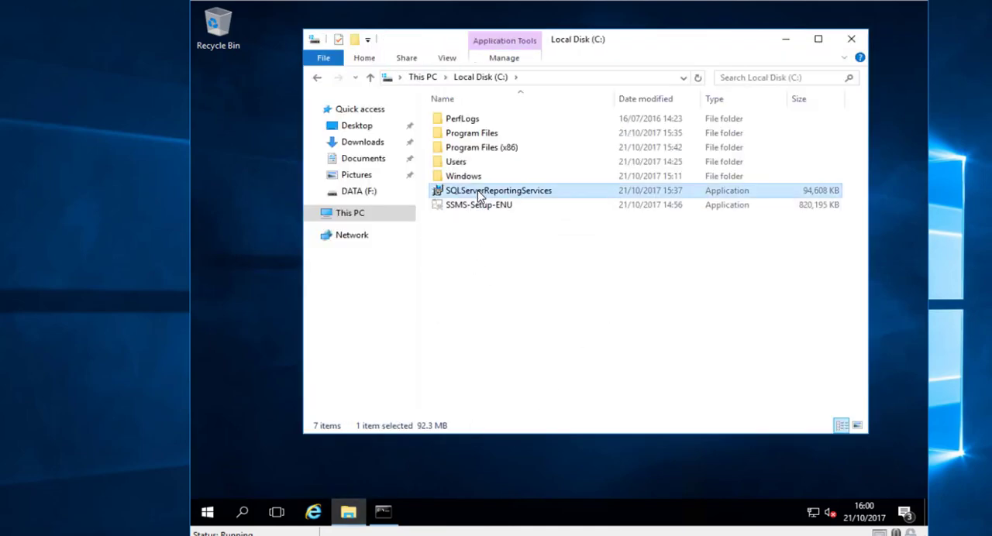
left_click(785, 40)
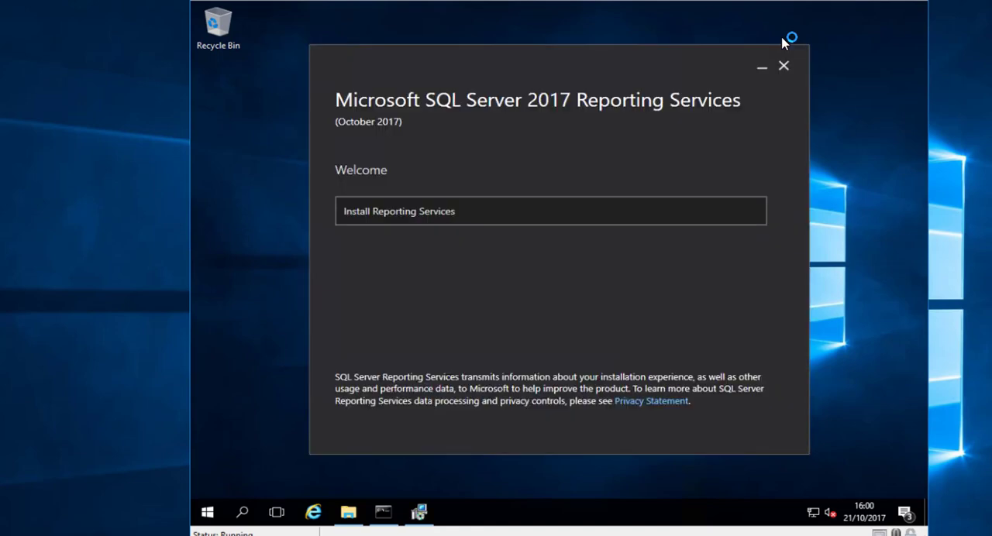
- Install Reporting Services only as the free Evaluation edition, accepting the license terms and the install location C:\Program Files\Microsoft SQL Server Reporting Services
left_click(477, 214)
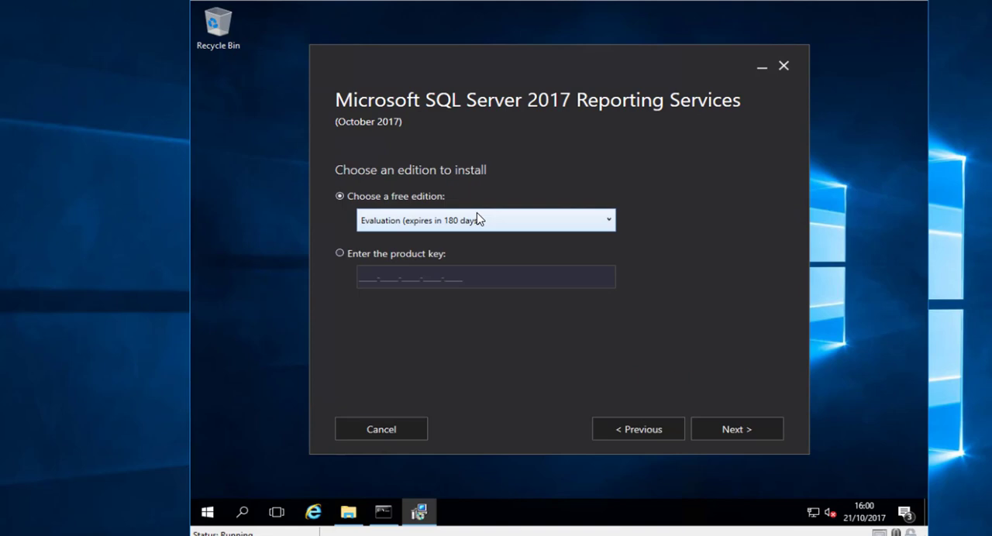
left_click(727, 434)
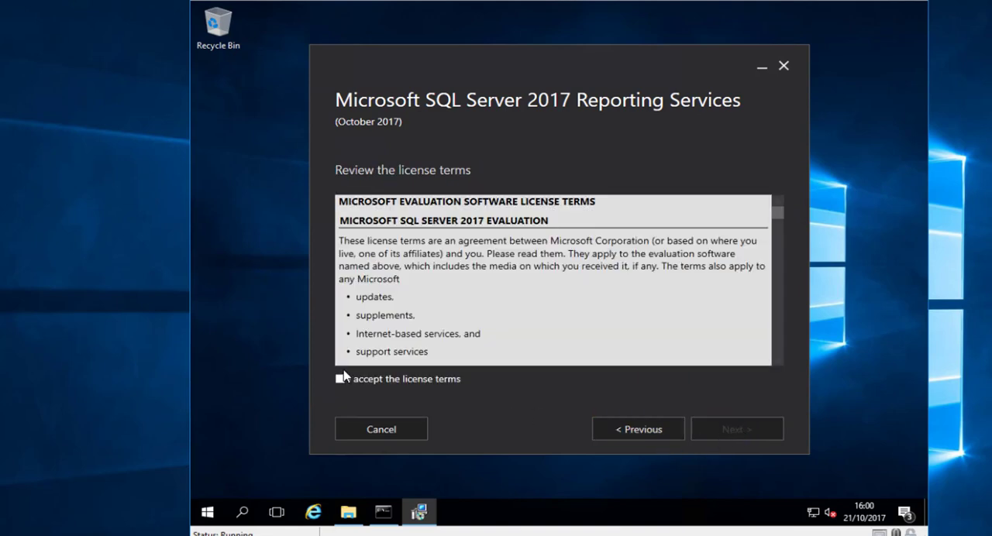
left_click(395, 379)
left_click(736, 426)
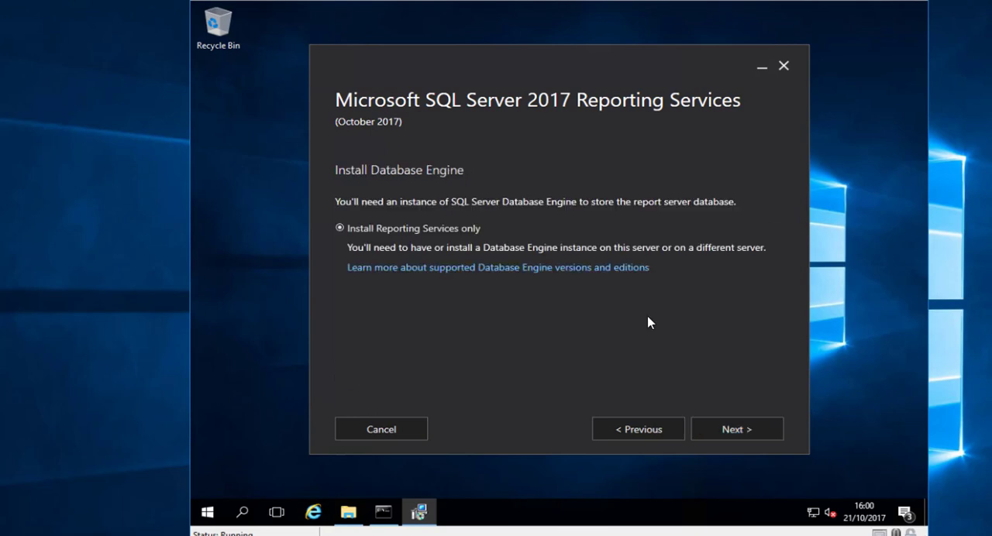
left_click(736, 431)
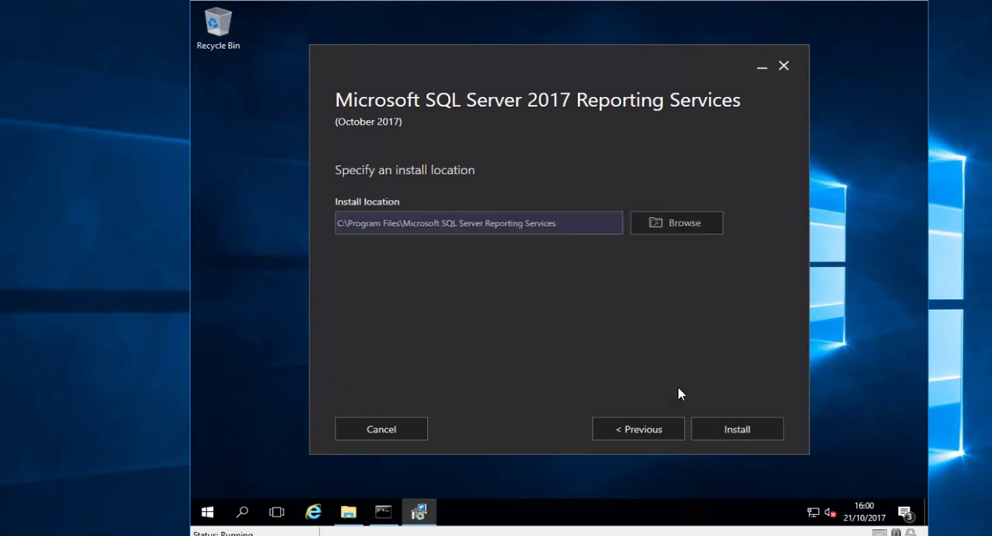
left_click(753, 431)
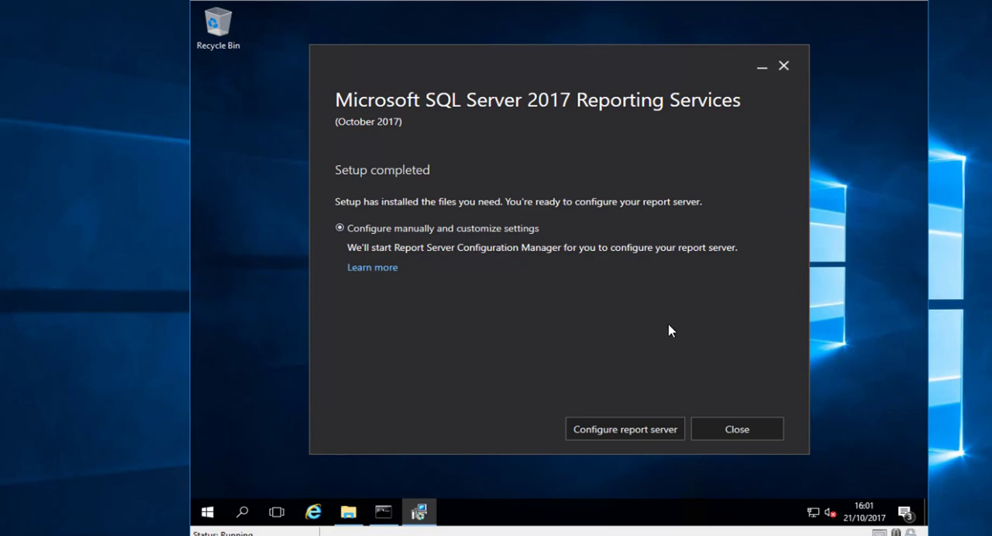
- Connect Report Server Configuration Manager to the SSRS instance from the completed setup, and review the Service Account and Web Service URL settings
left_click(621, 428)
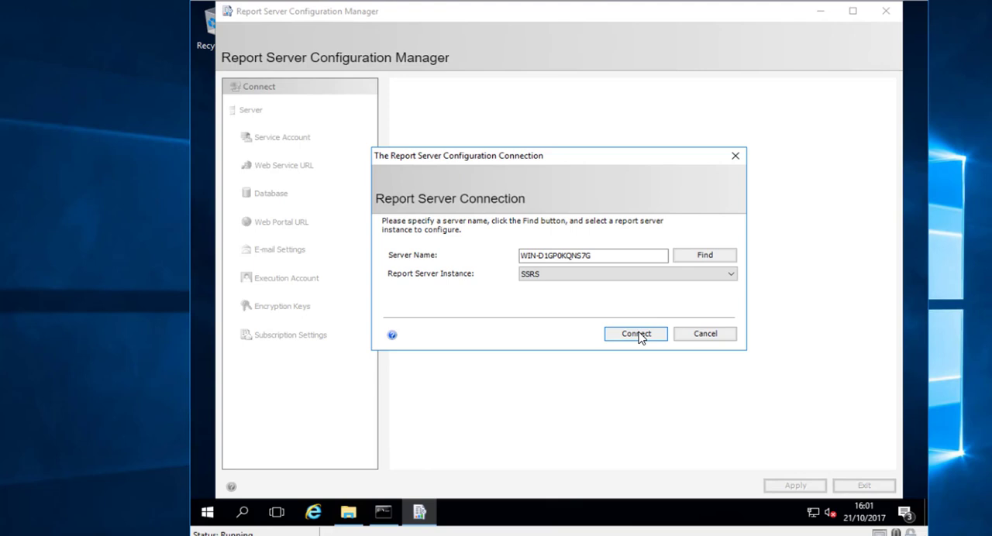
left_click(636, 334)
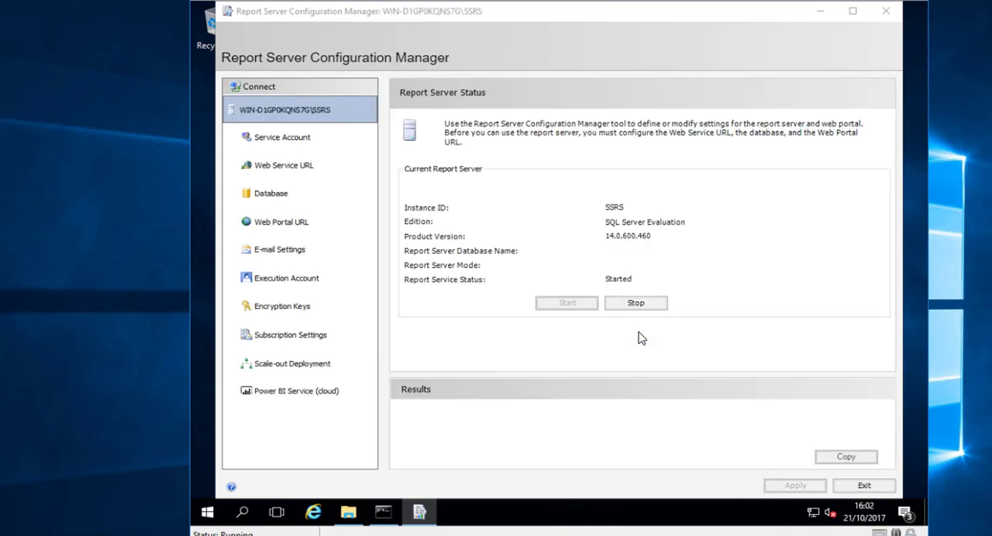
mouse_move(492, 16)
left_mouse_down()
mouse_move(507, 21)
mouse_move(492, 15)
left_mouse_up()
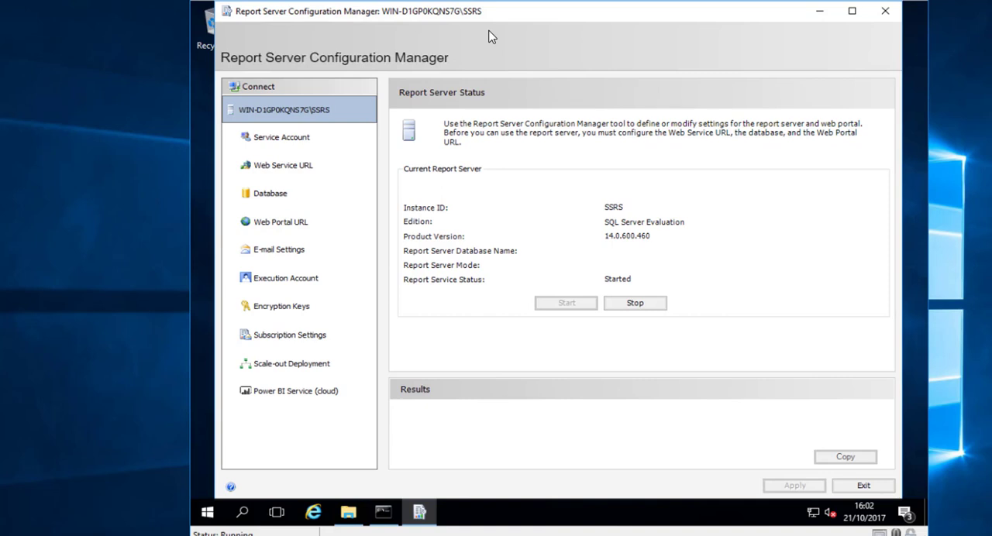
left_click(304, 144)
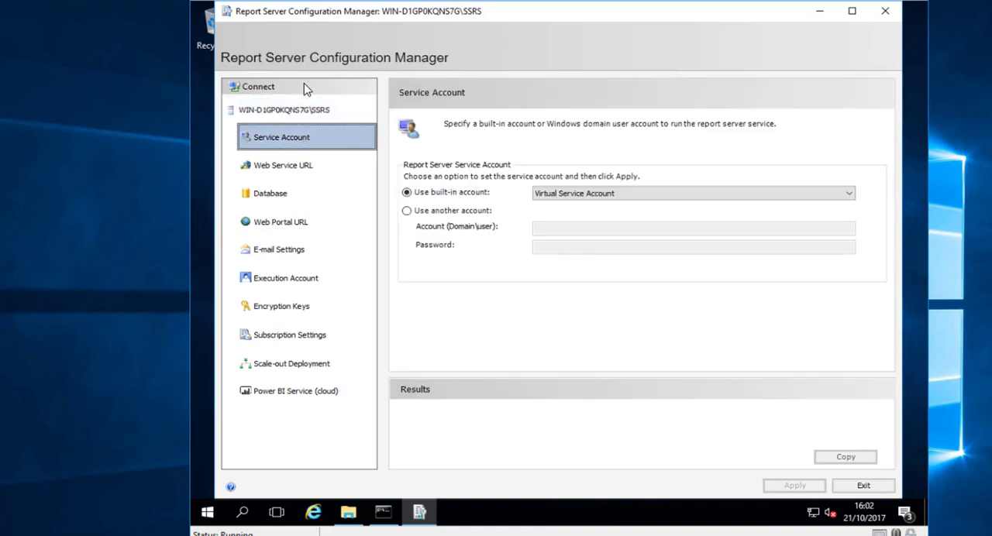
left_click(313, 166)
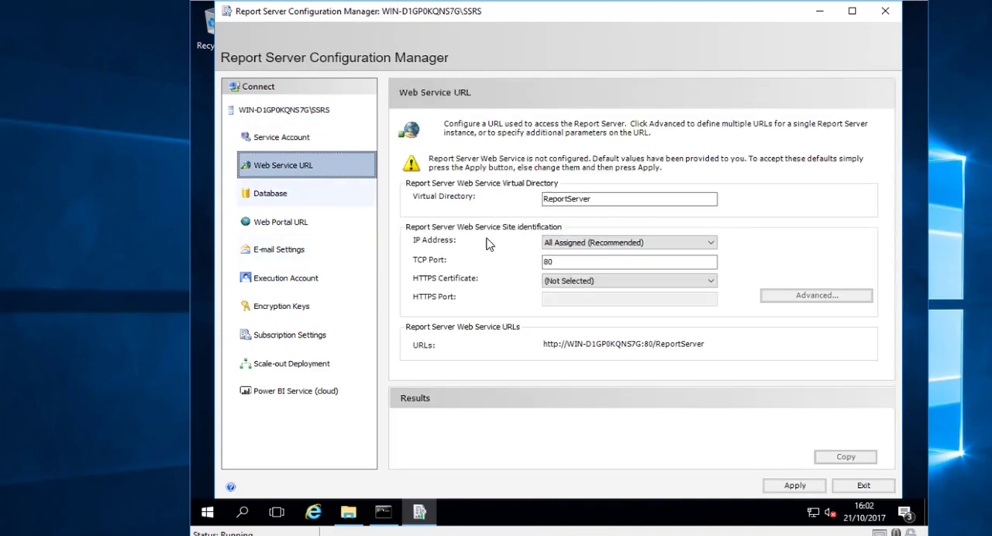
- Start creating a new report server database on WIN-D1GP0KQNS7G with Current User - Integrated Security, and test the connection
left_click(275, 194)
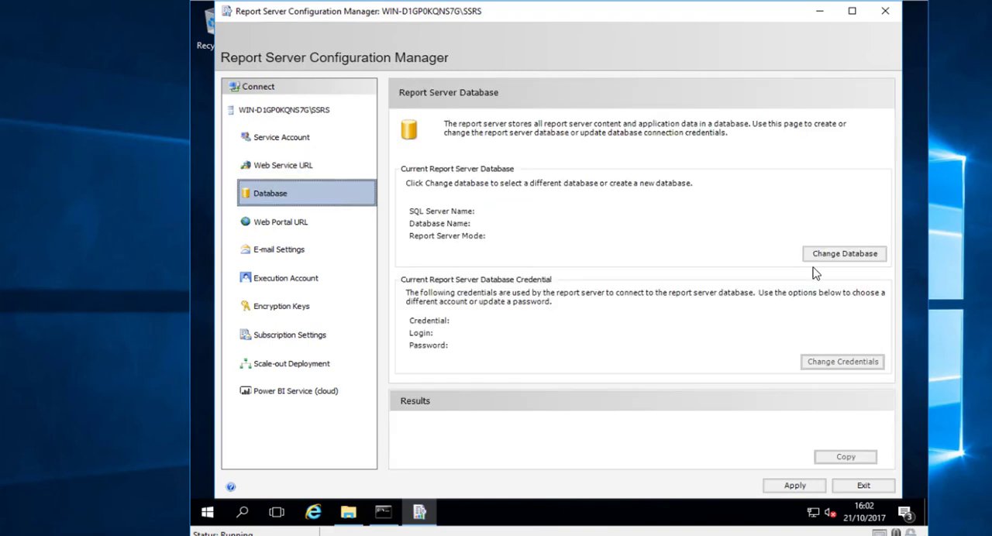
left_click(845, 254)
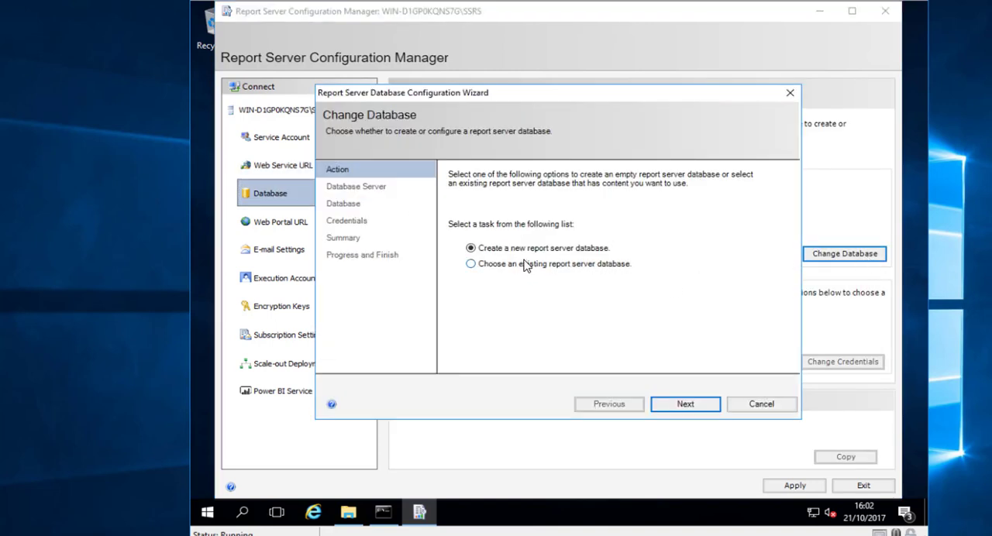
left_click(686, 405)
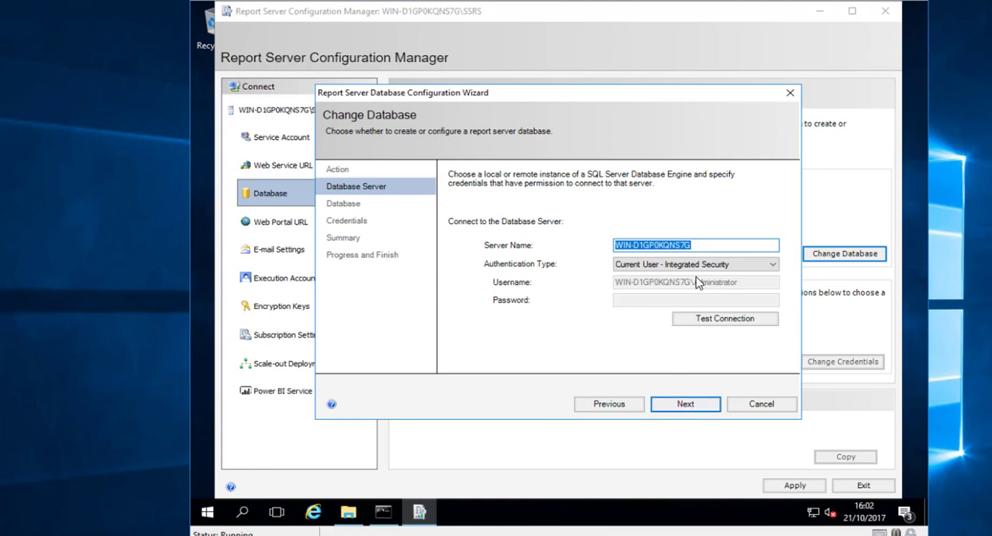
left_click(735, 327)
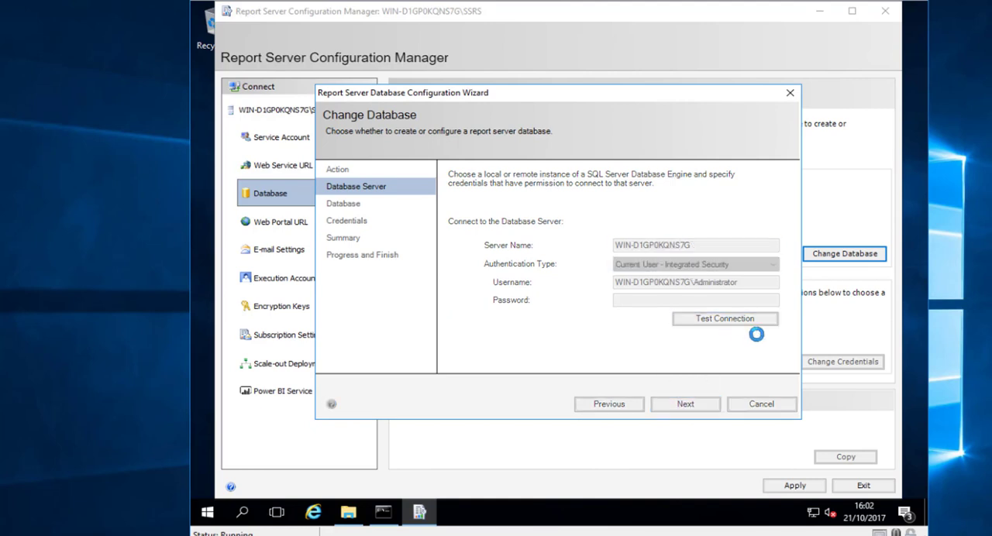
left_click(630, 310)
left_click(686, 404)
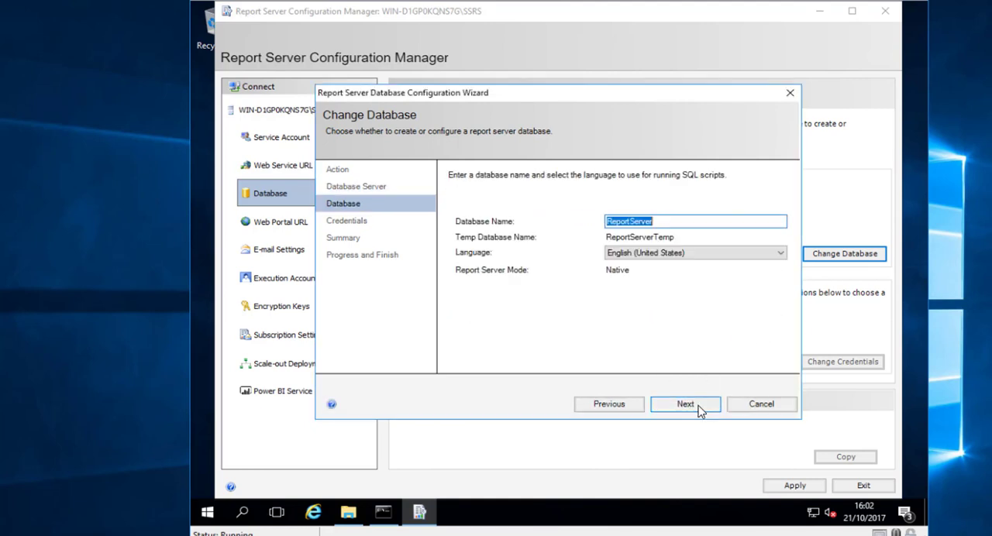
- Create the database as ReportServer in English (United States) with Service Credentials, and finish the database configuration wizard
left_click(689, 404)
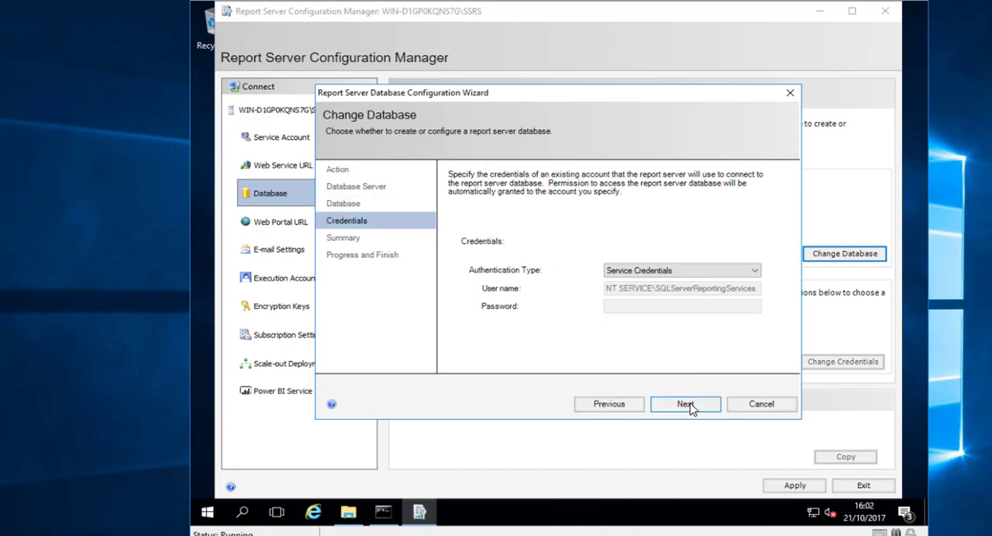
left_click(687, 403)
left_click(687, 404)
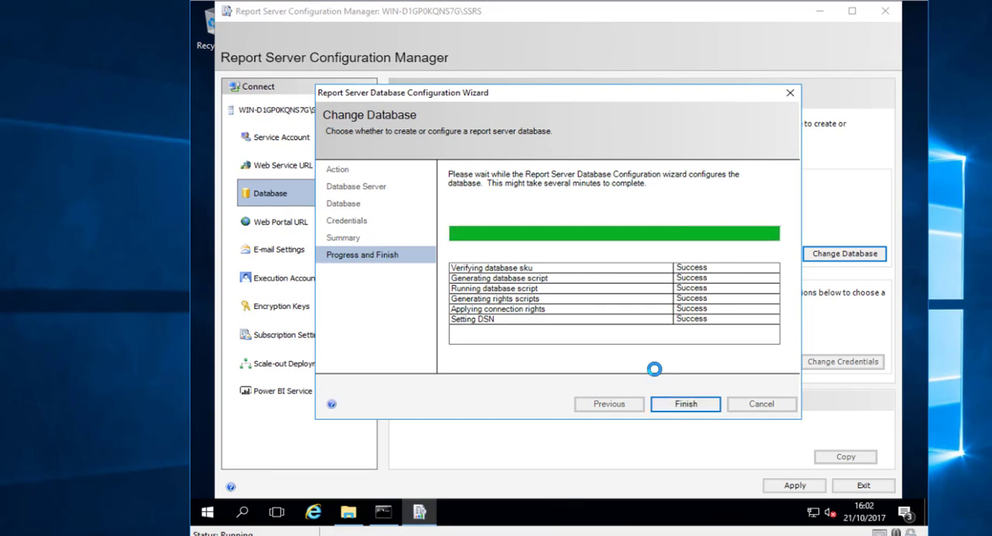
left_click(691, 406)
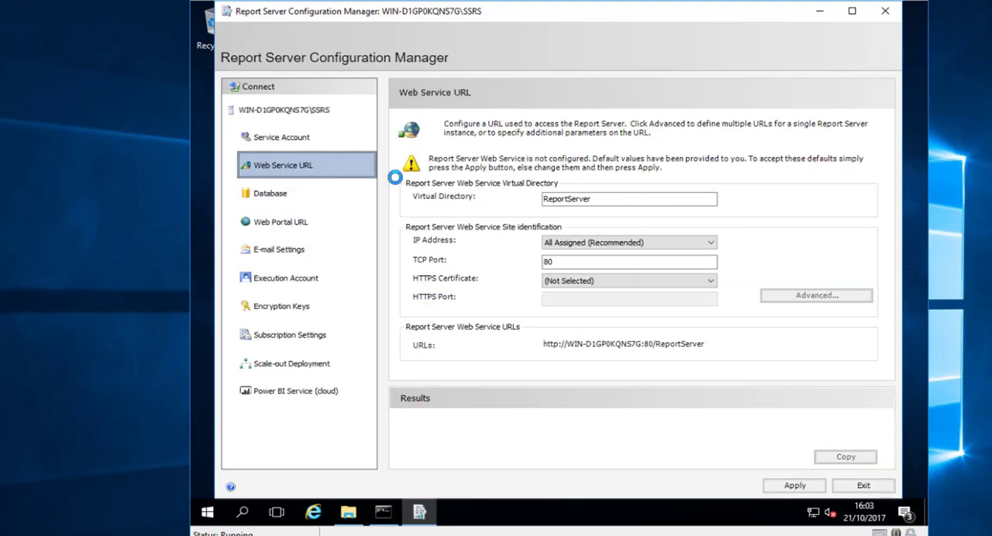
- Apply the default ReportServer web service URL and Reports web portal URL, and open the web portal address in the browser
left_click(795, 485)
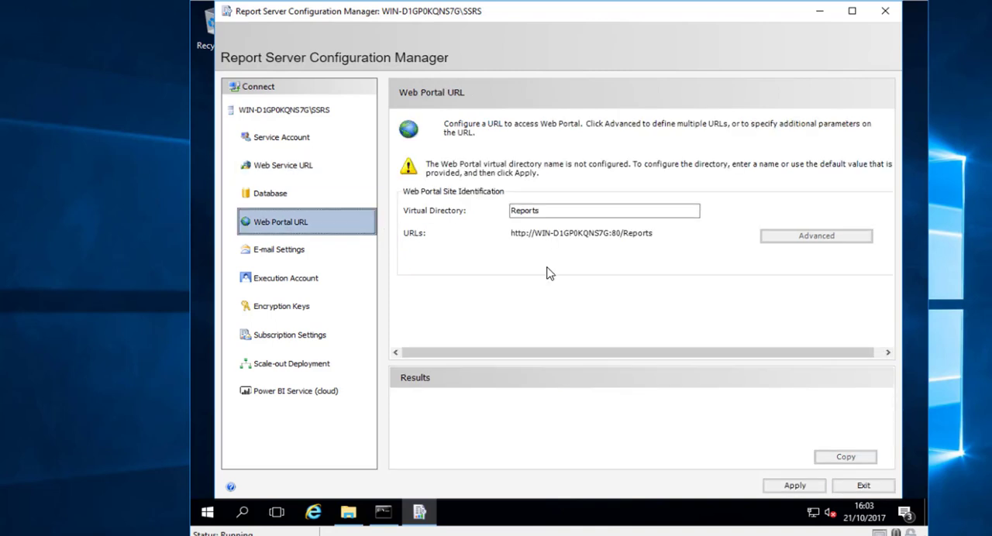
left_click(787, 485)
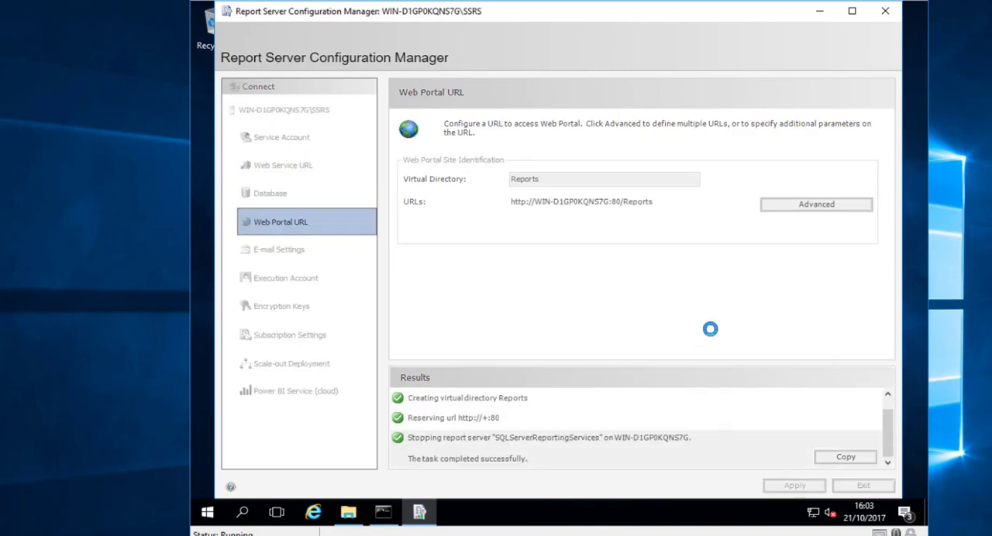
left_click(629, 210)
left_click(737, 35)
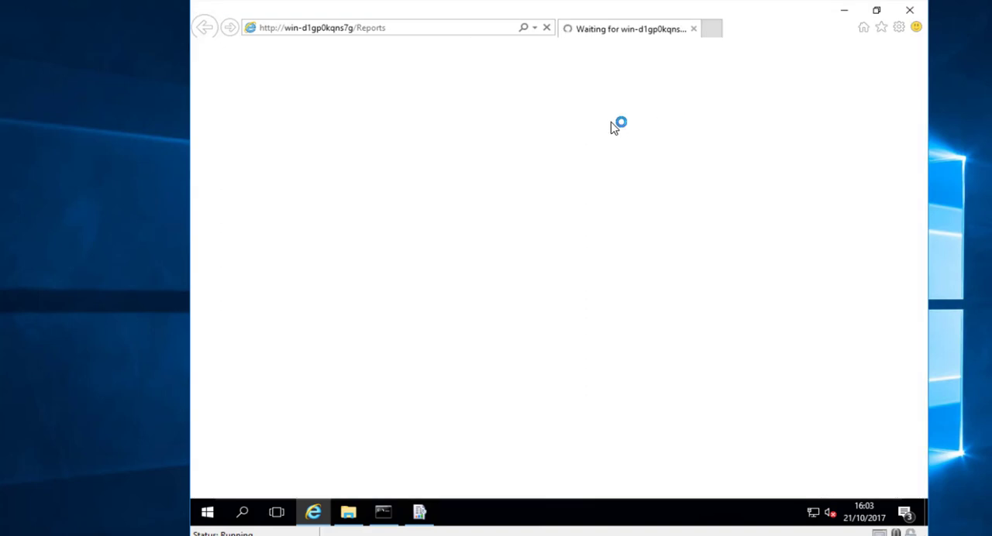
- Add about:internet to the Trusted sites zone, with the server verification (https:) requirement for the zone turned off
left_click(667, 267)
left_click(659, 238)
left_click(656, 266)
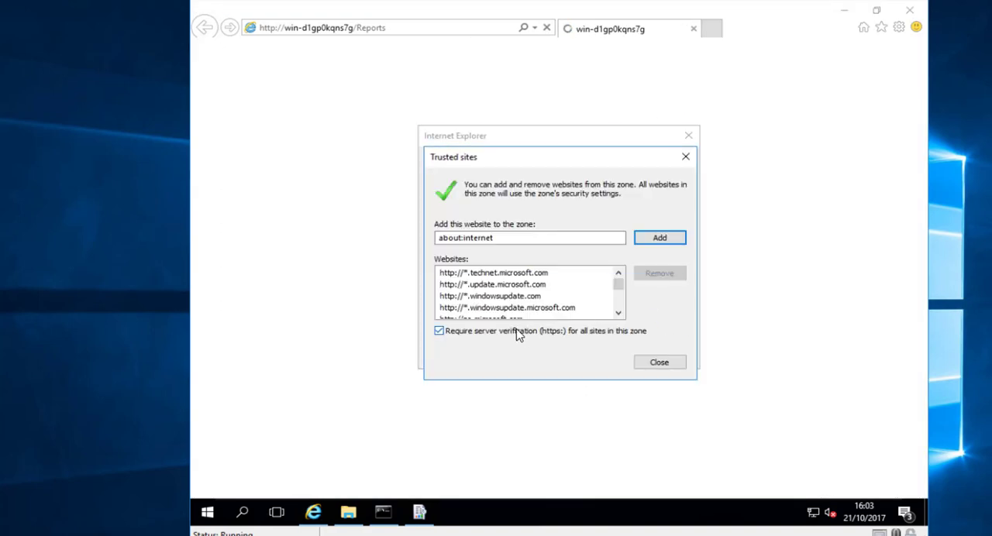
left_click(439, 331)
left_click(660, 238)
left_click(659, 362)
left_click(668, 352)
left_click(760, 484)
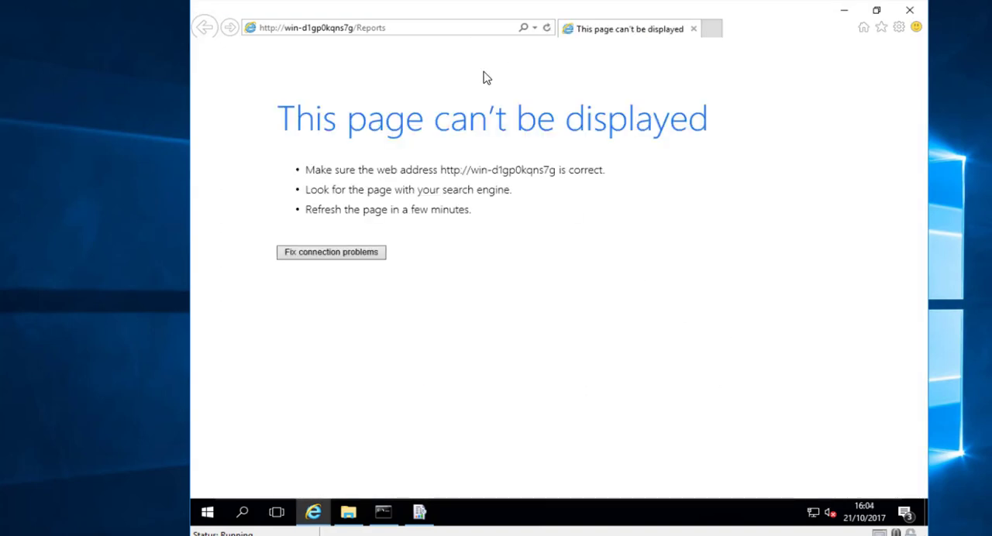
- Reload the Reports web portal page and sign in with the administrator user name and the account password
left_click(443, 33)
key("Return")
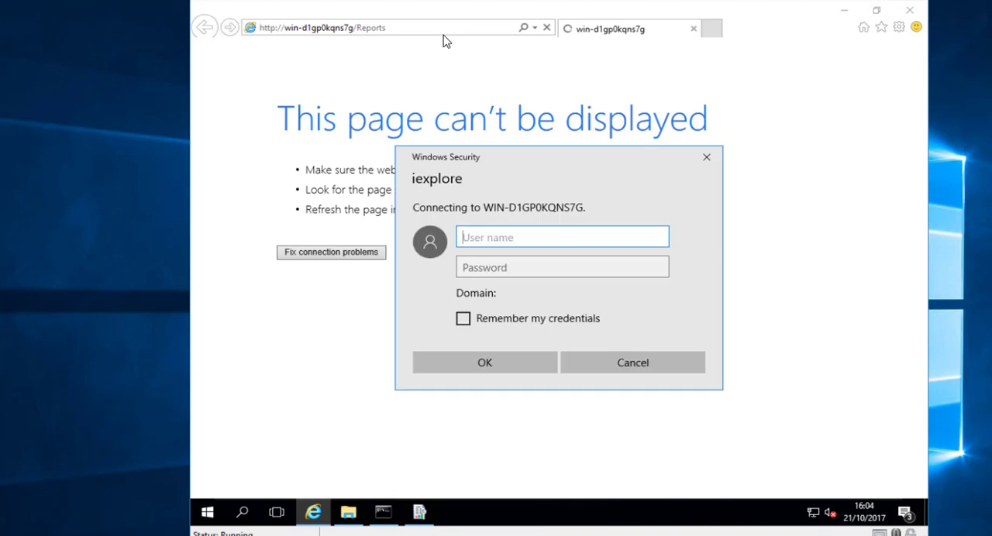
type("administrator")
key("Tab")
type("P@ssw0rd")
key("Return")
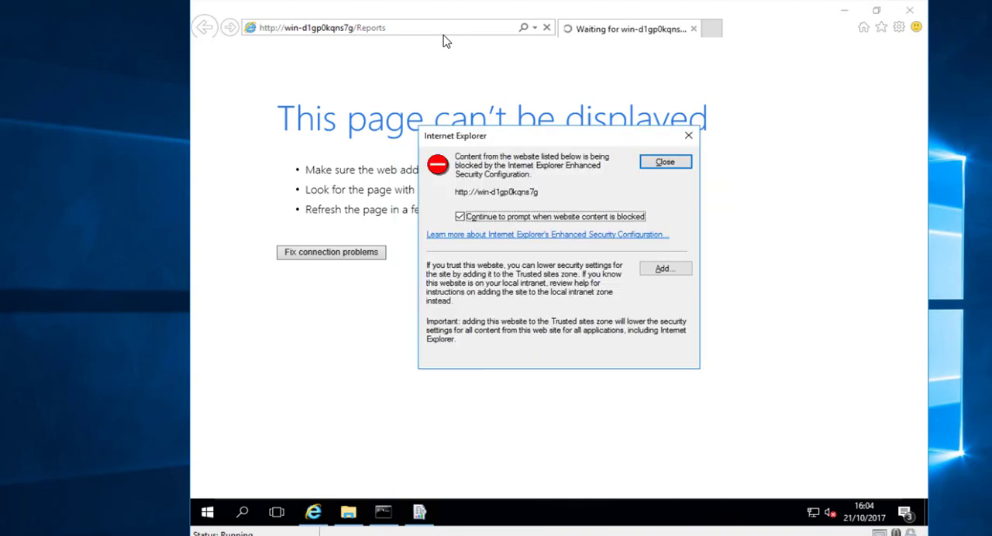
left_click(664, 268)
left_click(662, 297)
left_click(665, 359)
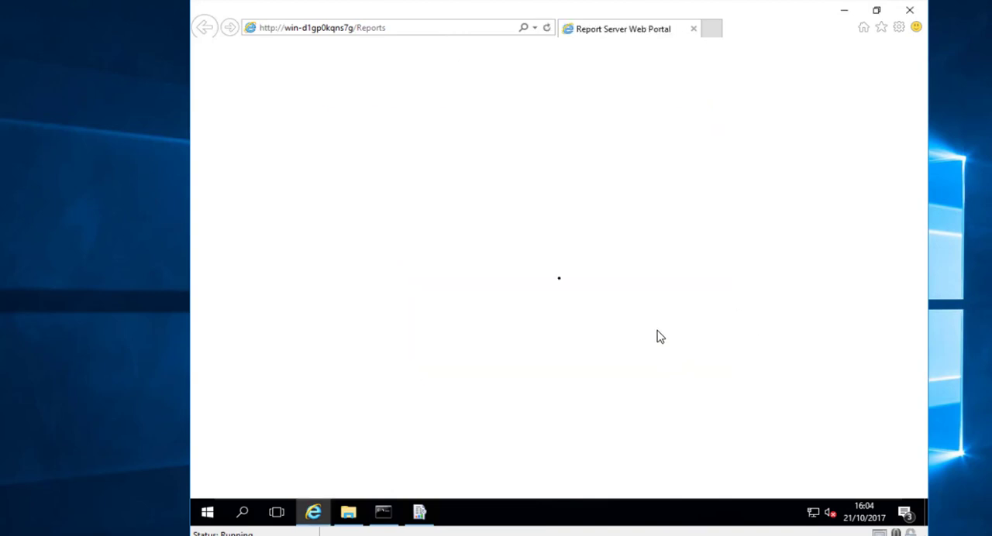
left_click(664, 270)
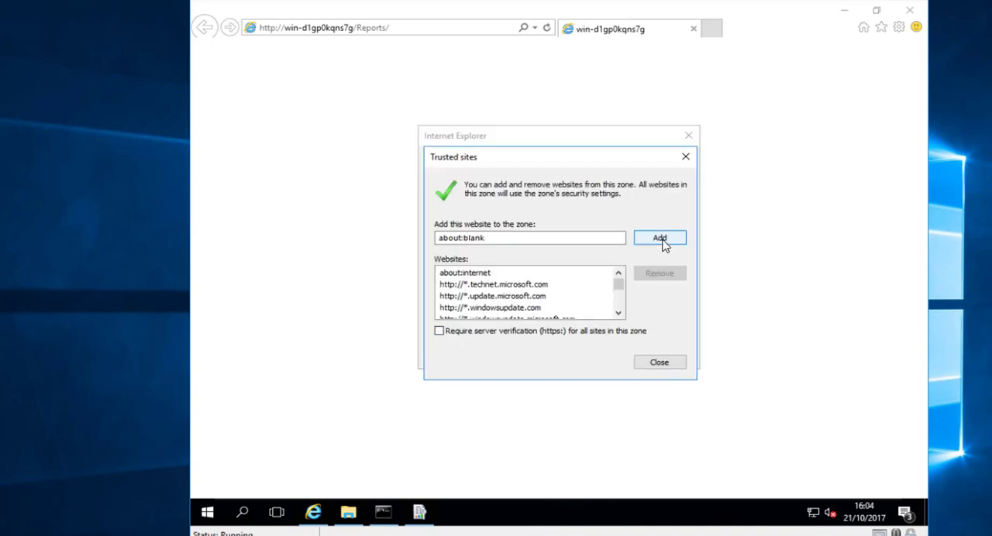
left_click(663, 240)
left_click(664, 362)
left_click(661, 163)
key("alt+a")
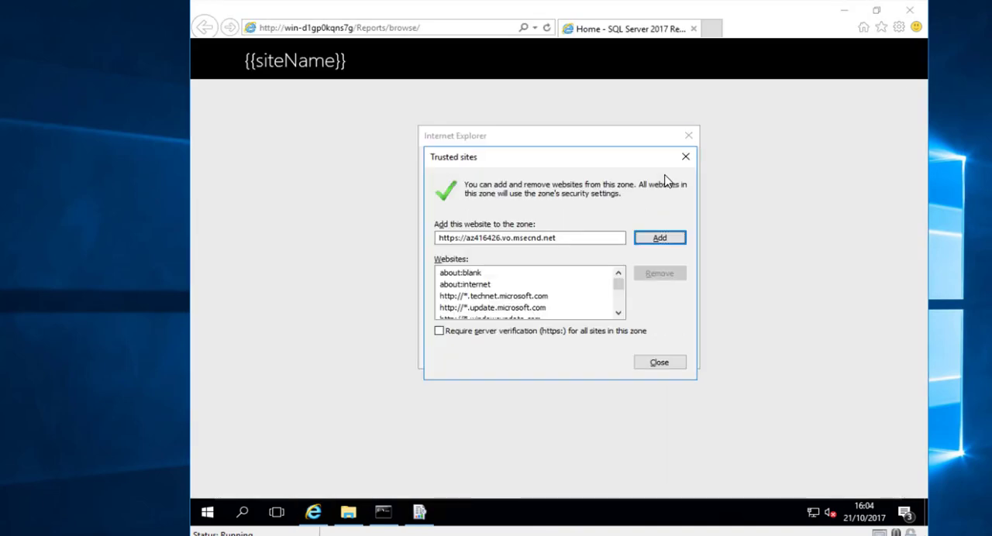
key("alt+a")
key("alt+c")
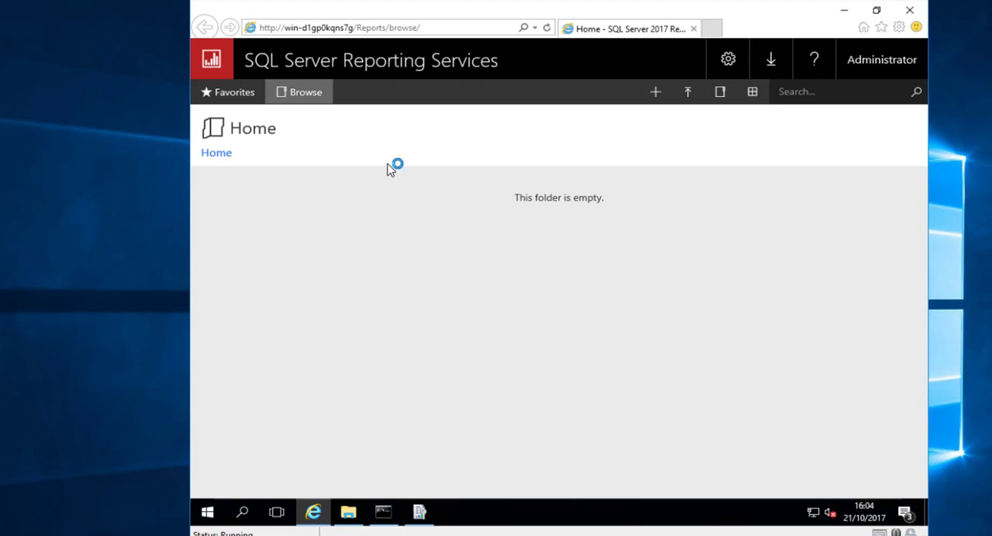
left_click(844, 14)
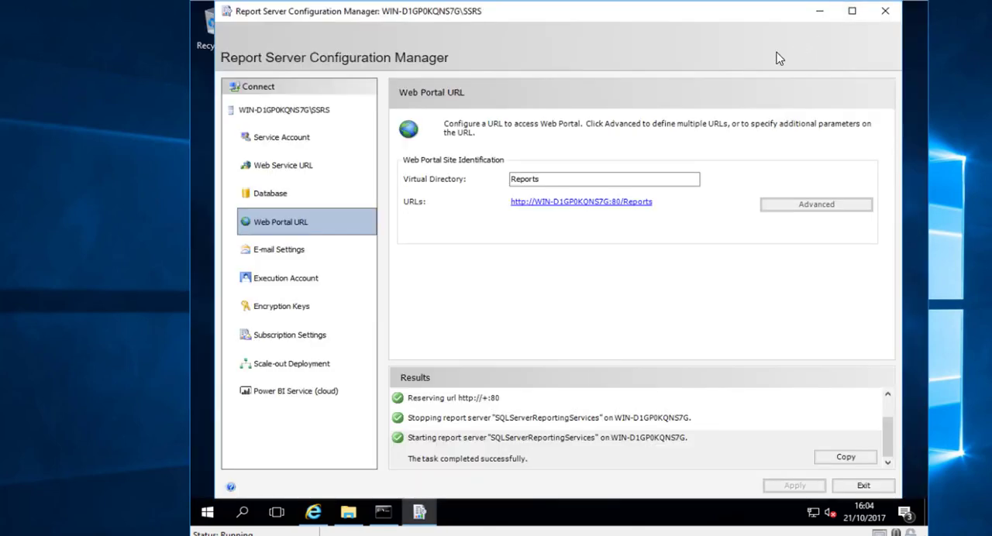
left_click(820, 11)
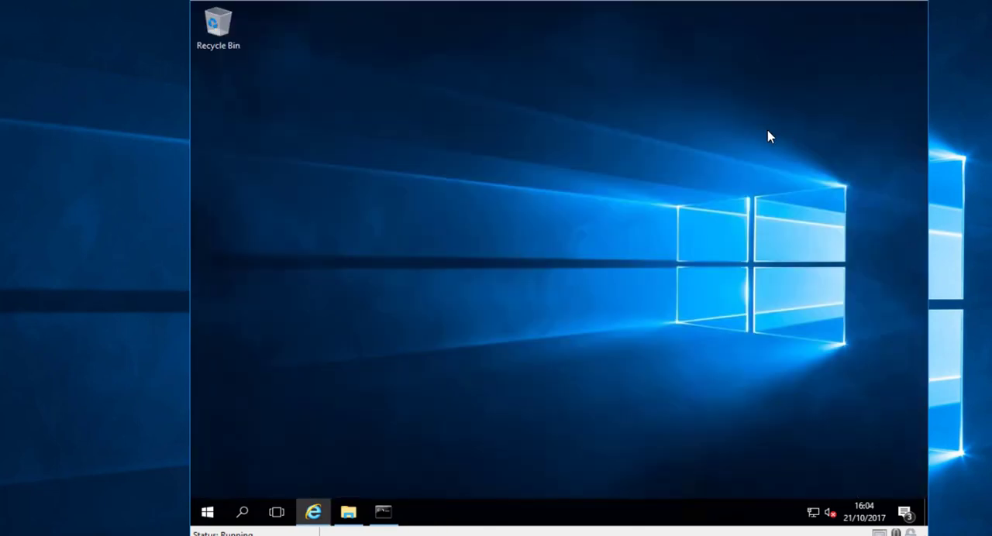